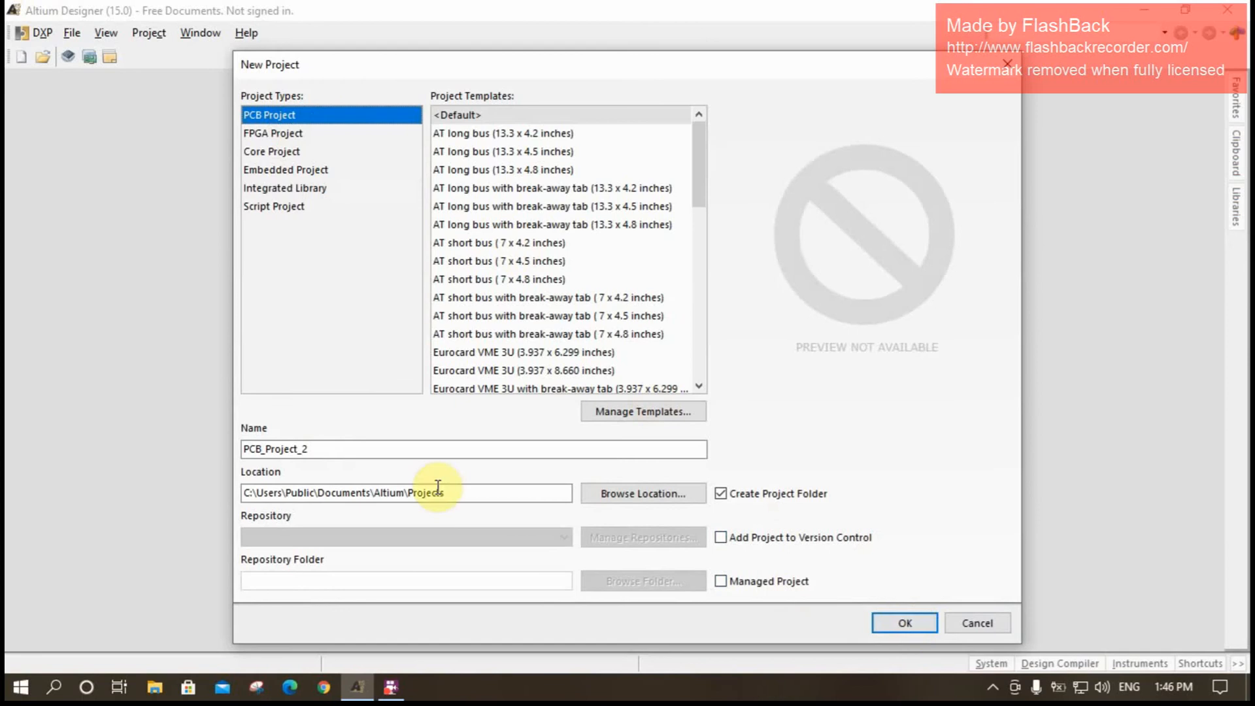
- Name the new PCB project with the author's full name and create it in the Altium Projects folder
left_click_drag(331, 446, 199, 449)
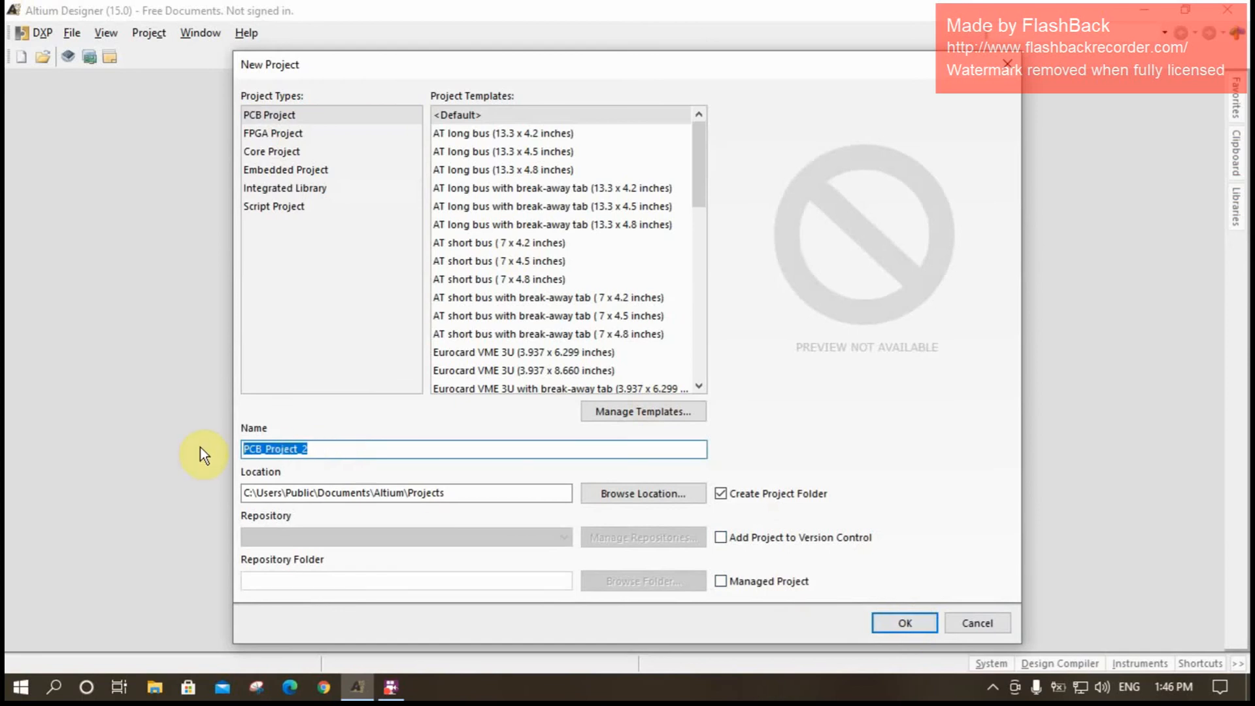
type("islamhany")
left_click_drag(379, 448, 167, 461)
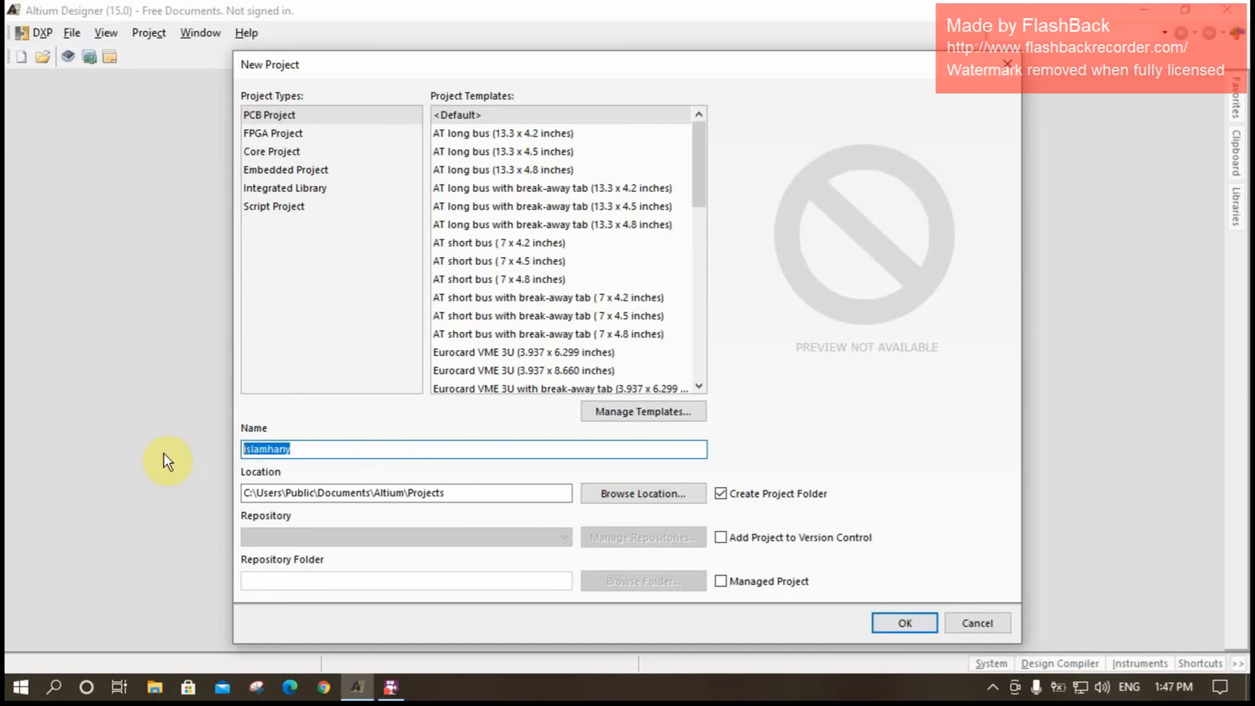
left_click(901, 627)
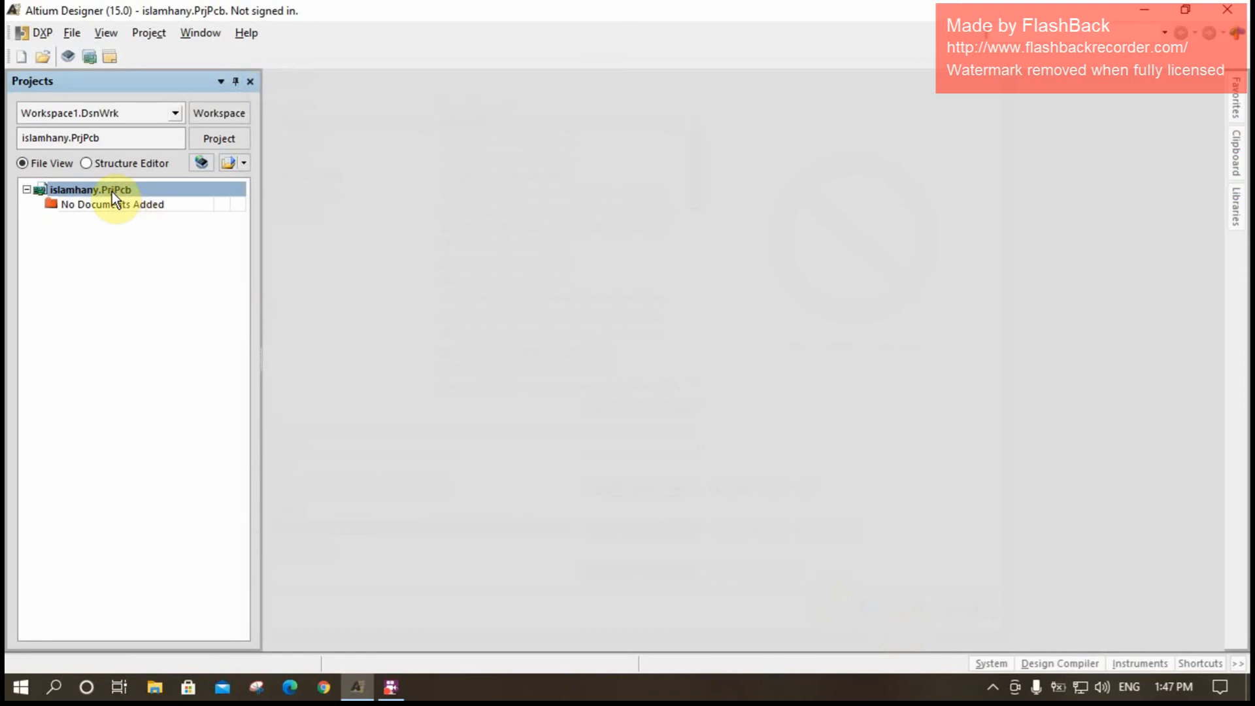
- Create a new schematic document and a new PCB document in the project
right_click(111, 191)
left_click(55, 240)
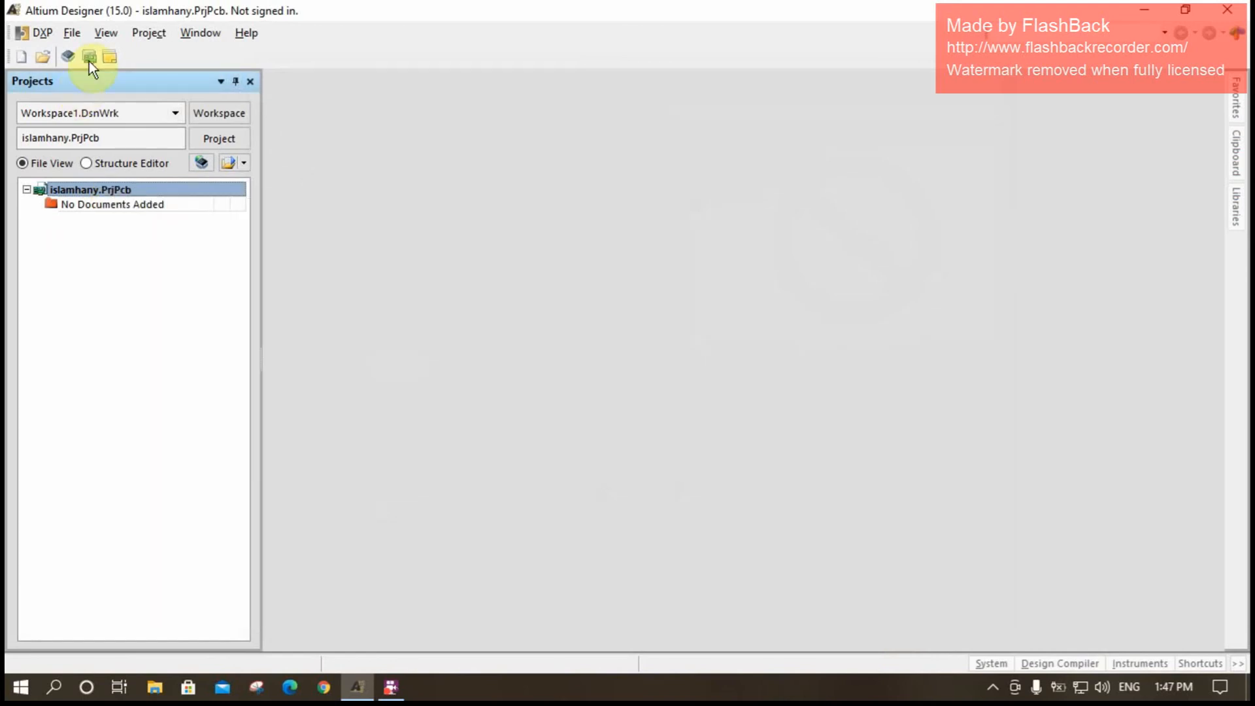
left_click(83, 40)
mouse_move(91, 39)
mouse_move(178, 55)
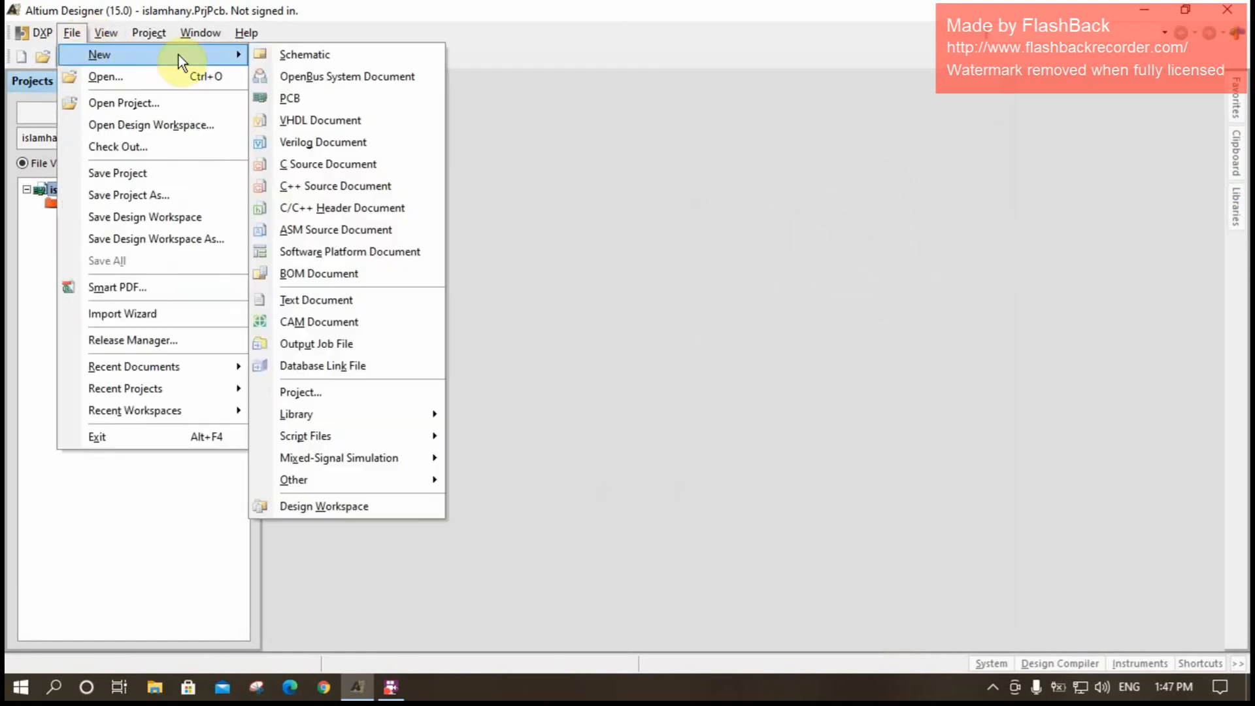
left_click(282, 51)
left_click(73, 32)
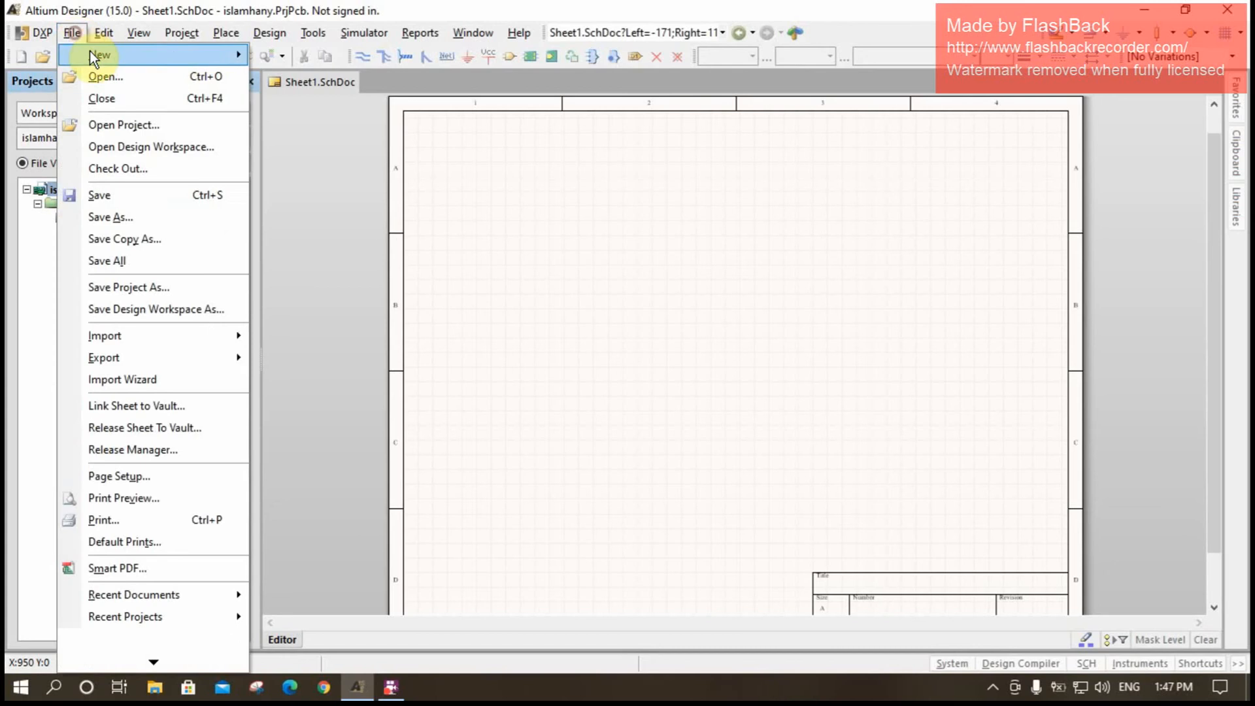
mouse_move(93, 53)
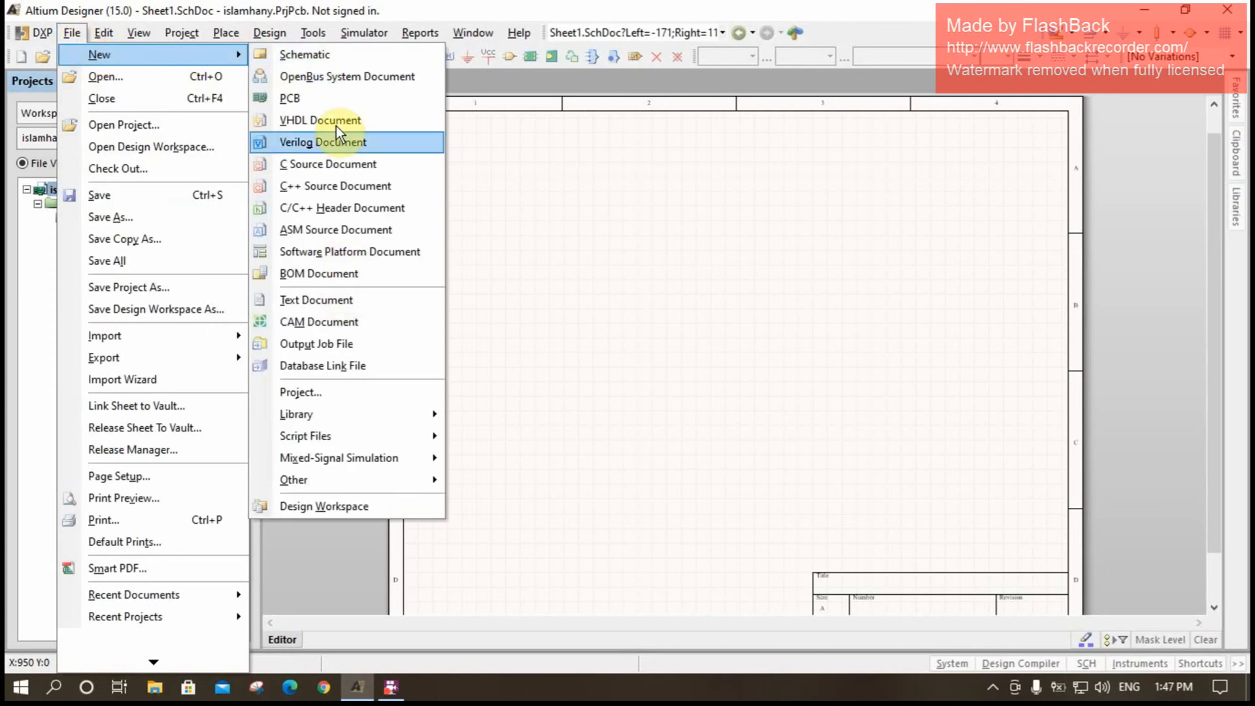
left_click(320, 99)
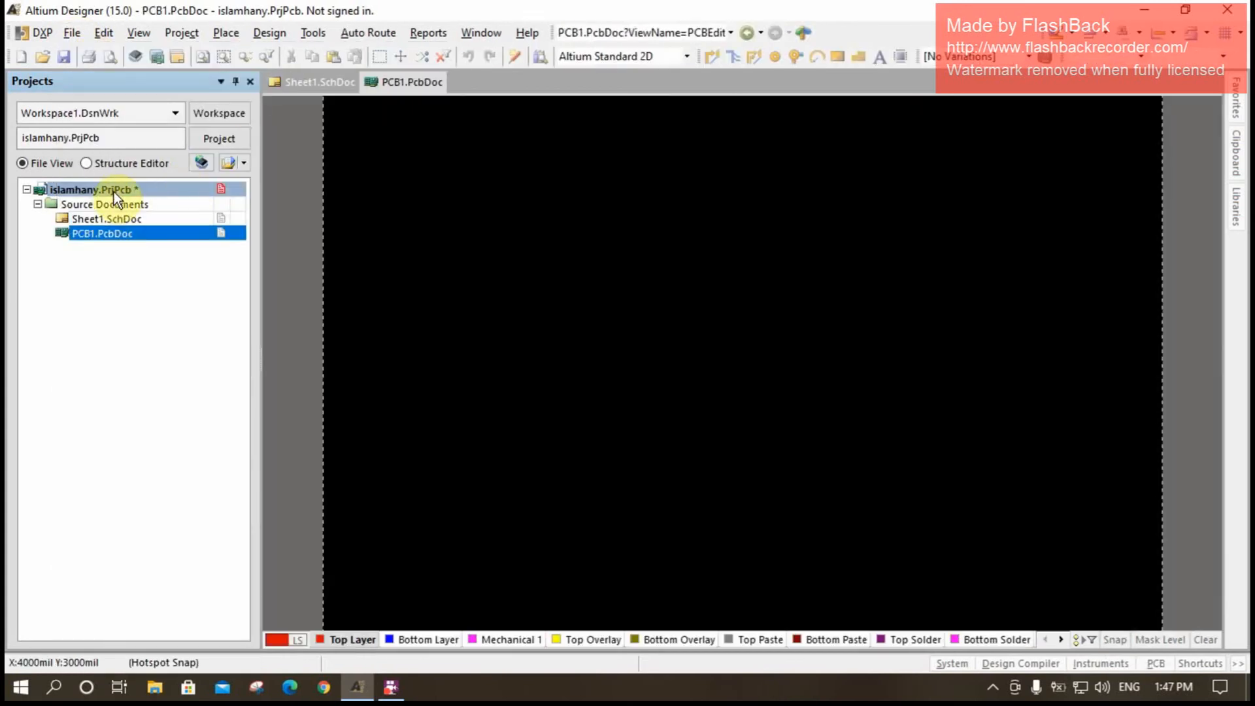
- Add a new schematic library and a new PCB library to the project
right_click(114, 189)
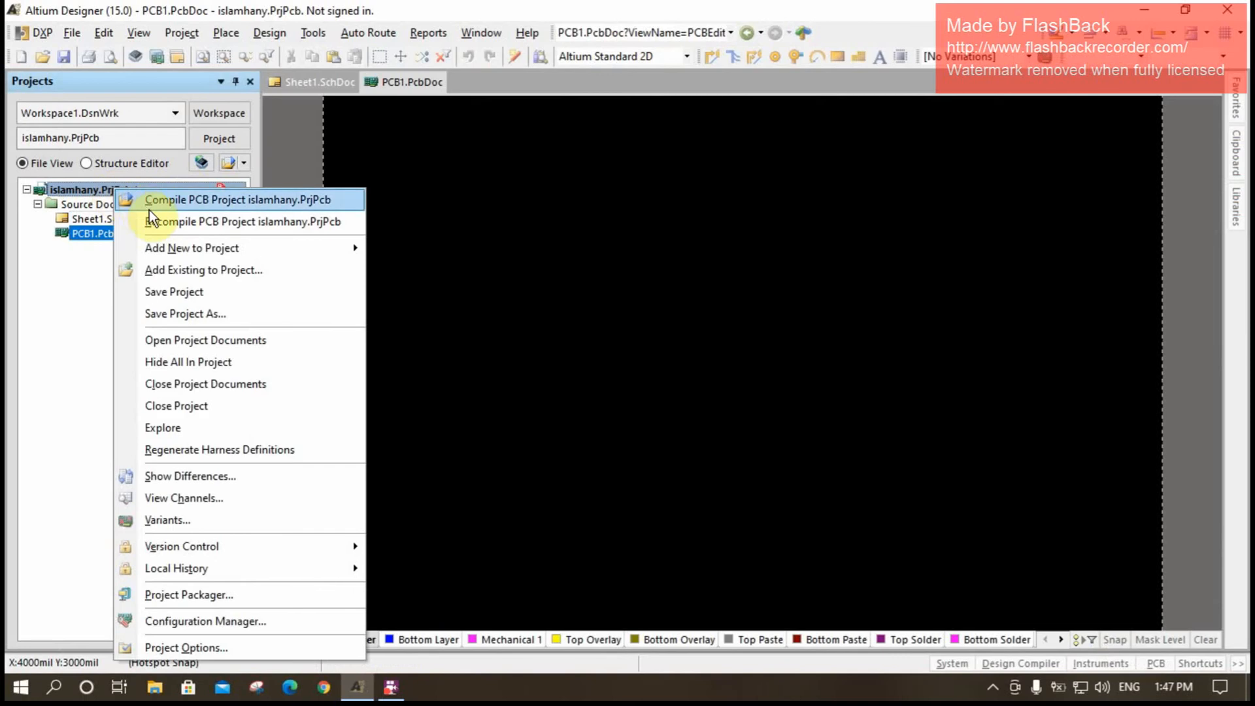
mouse_move(241, 251)
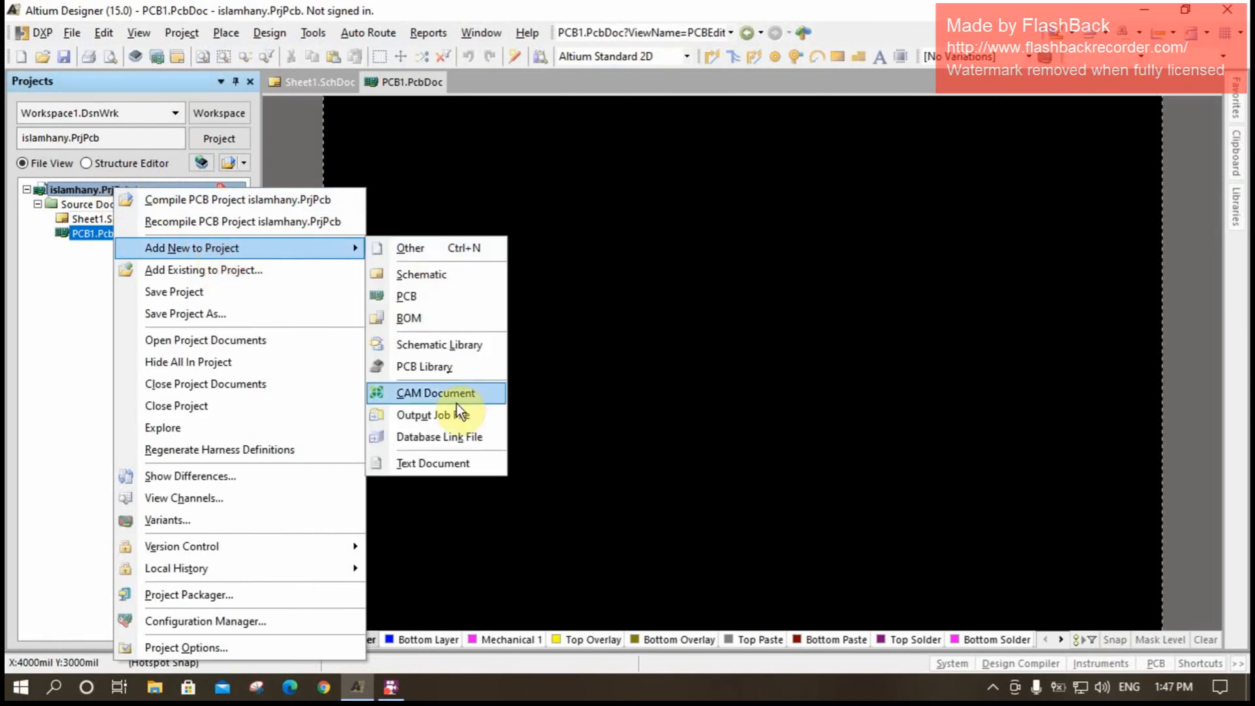
left_click(451, 344)
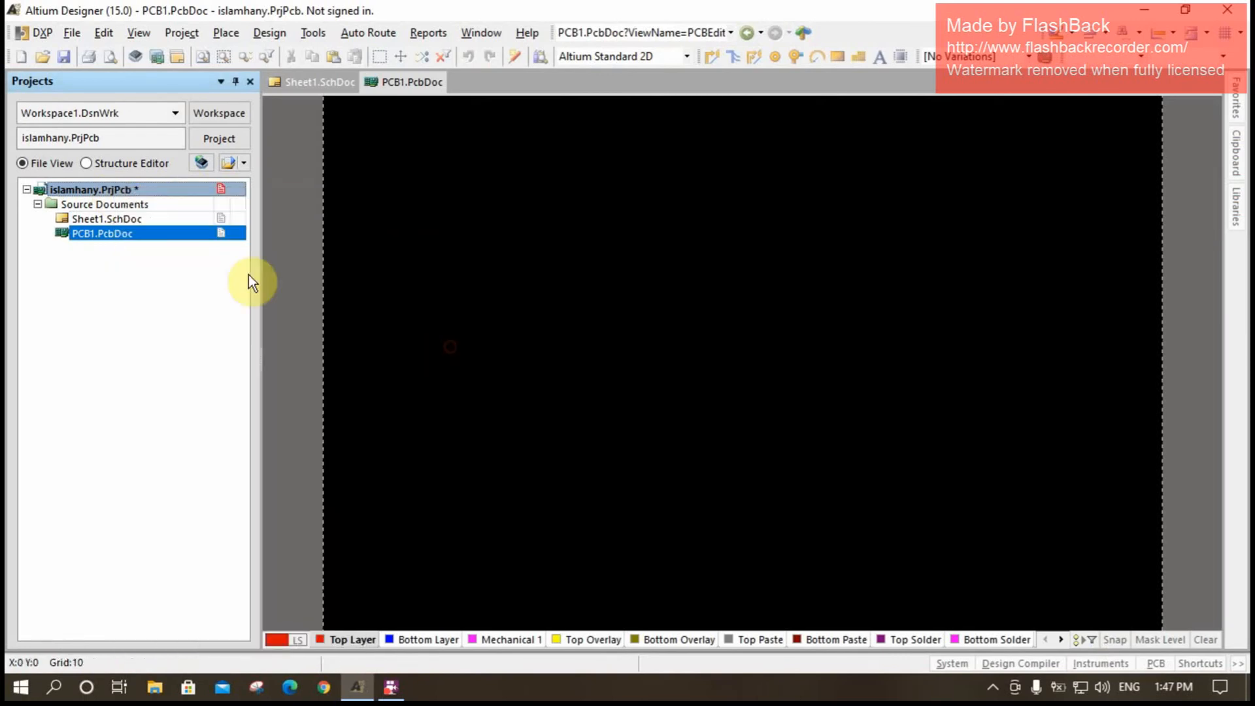
right_click(117, 189)
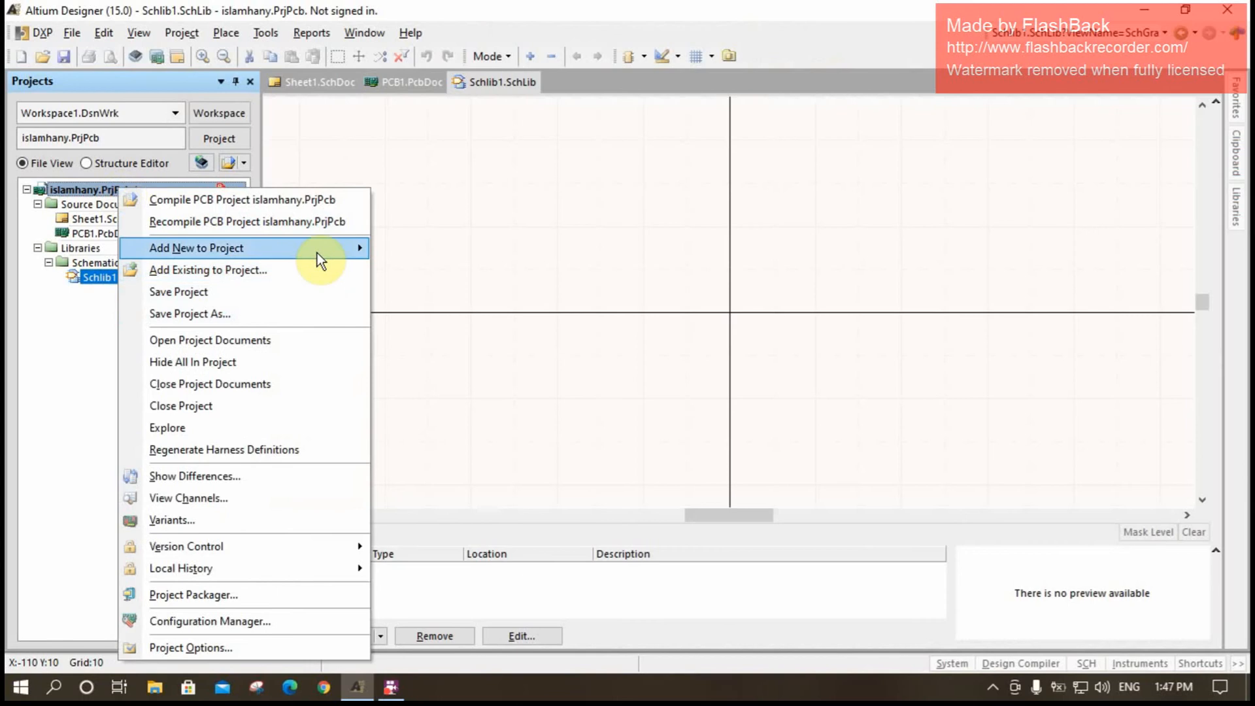
mouse_move(316, 253)
left_click(453, 365)
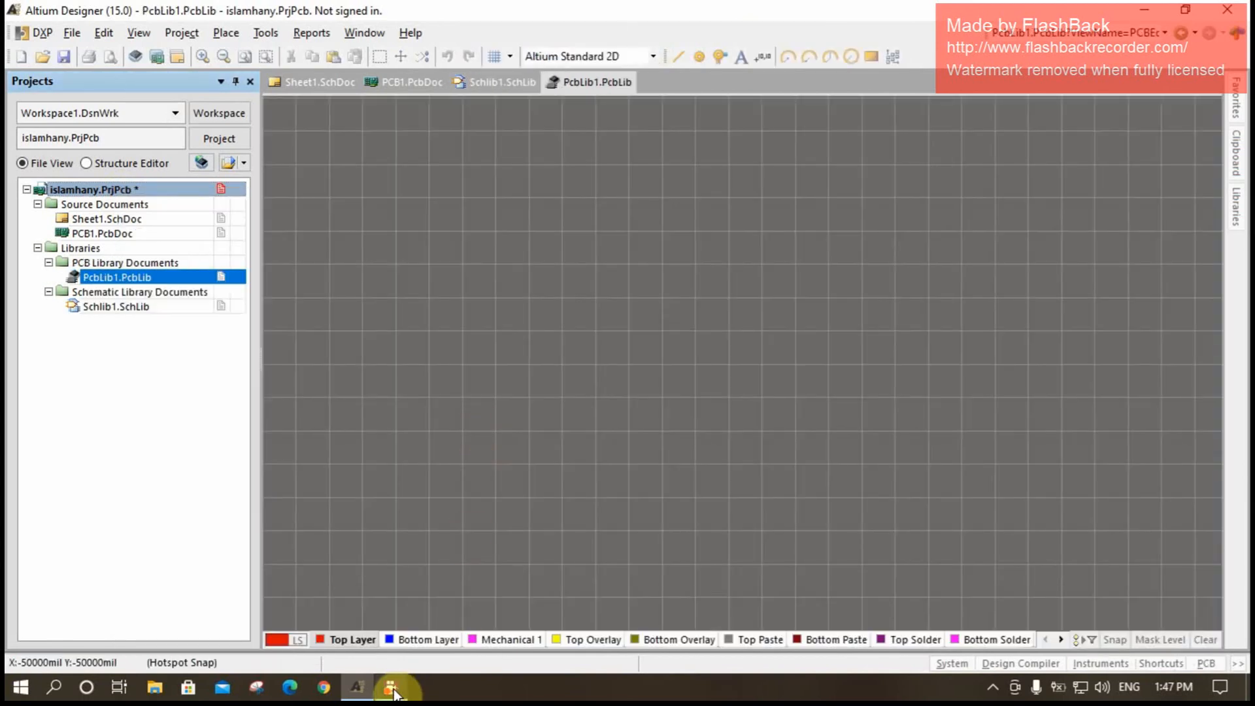
left_click(392, 688)
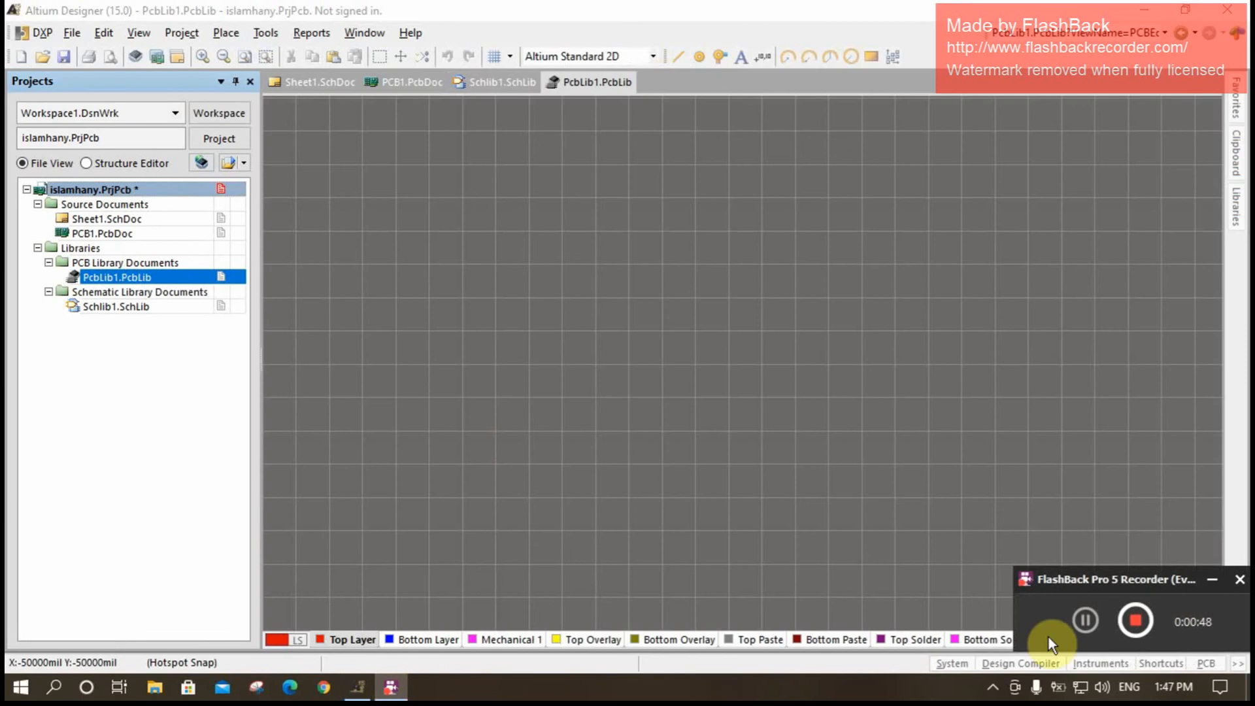
left_click(1086, 622)
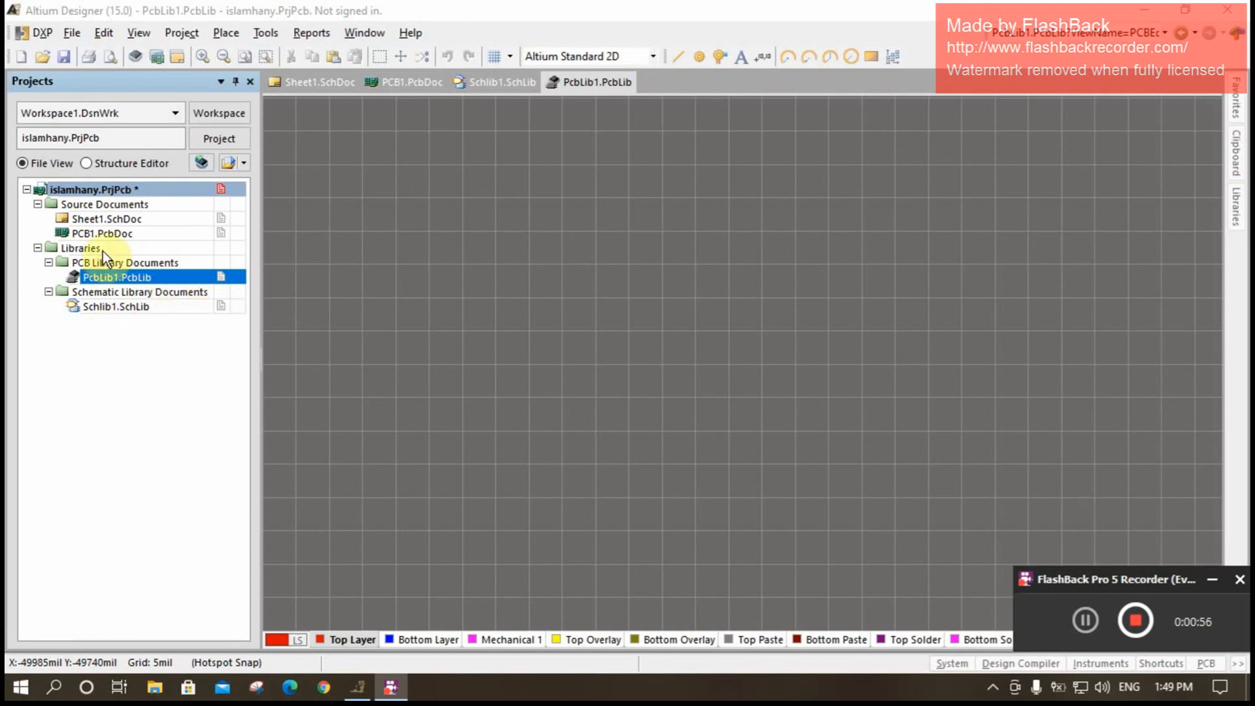
- Open Sheet1.SchDoc and place a 2N3904 transistor from Miscellaneous Devices.IntLib on the sheet
double_click(105, 219)
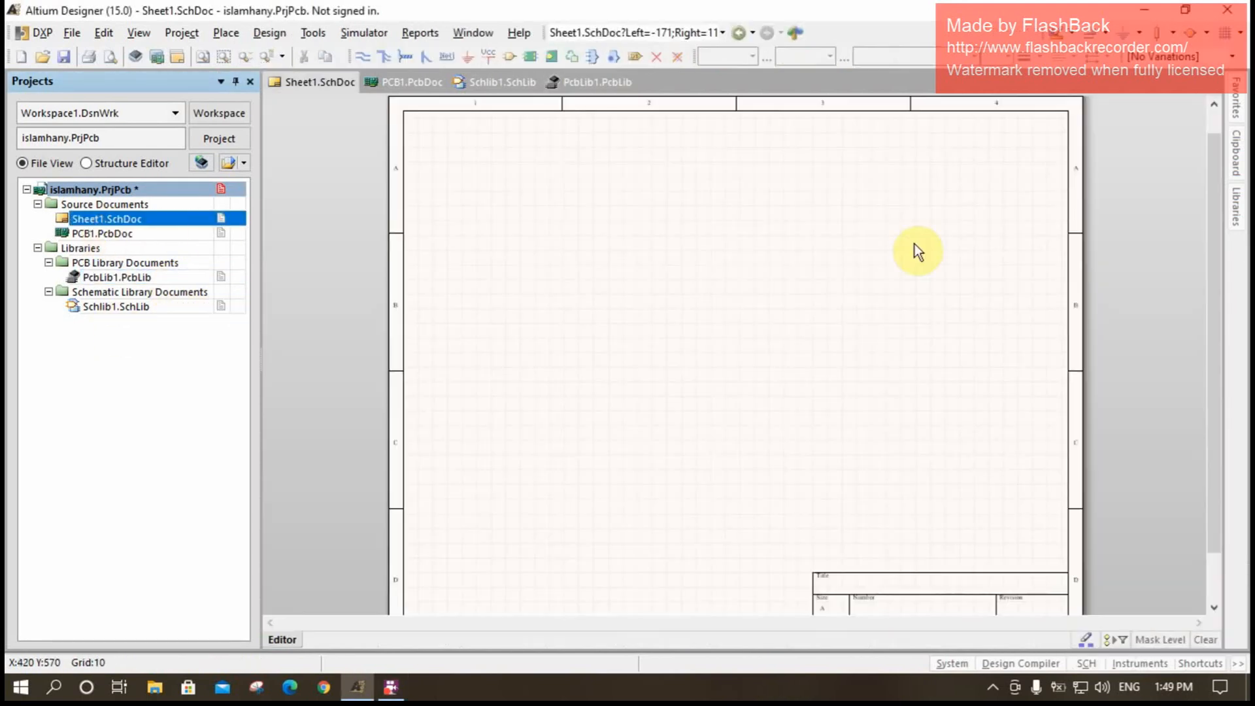
left_click(1236, 202)
left_click(958, 662)
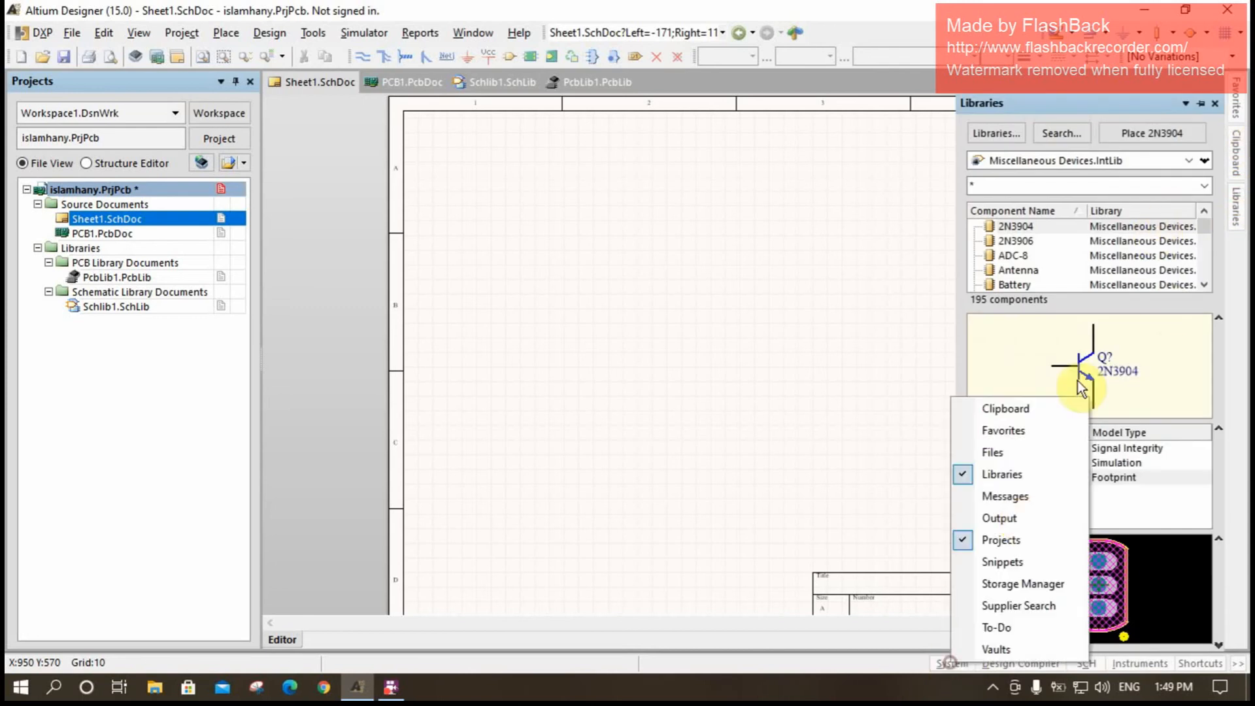
left_click(849, 418)
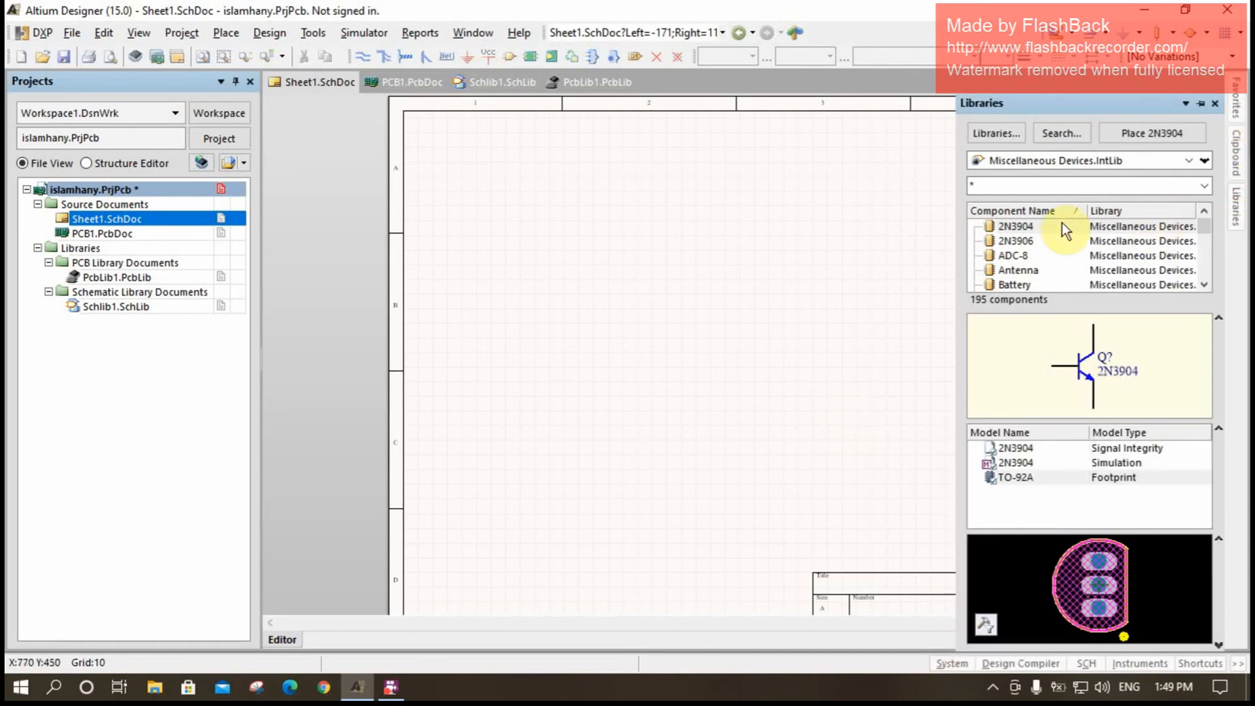
left_click(1022, 229)
left_click_drag(1037, 225, 768, 254)
left_click(782, 294)
- Copy the placed 2N3904 transistor from the schematic sheet
scroll(765, 275, "up", 3, "ctrl")
right_click_drag(768, 292, 644, 400)
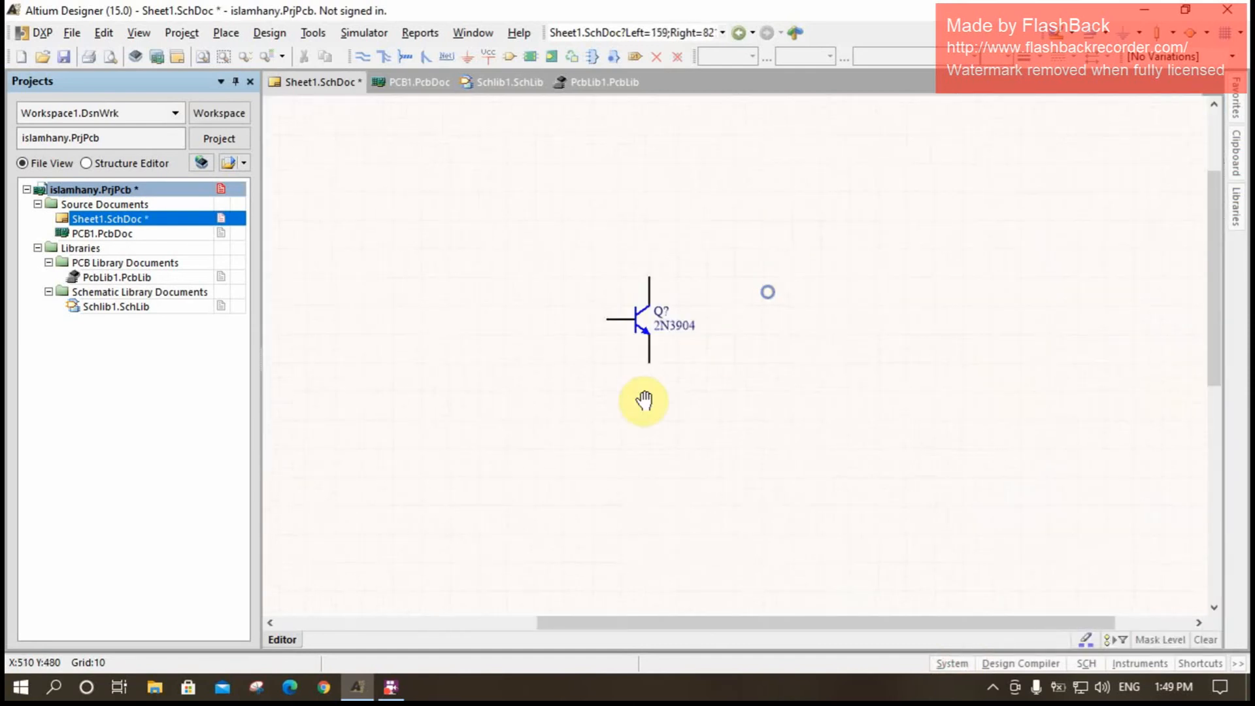
scroll(650, 329, "up", 3, "ctrl")
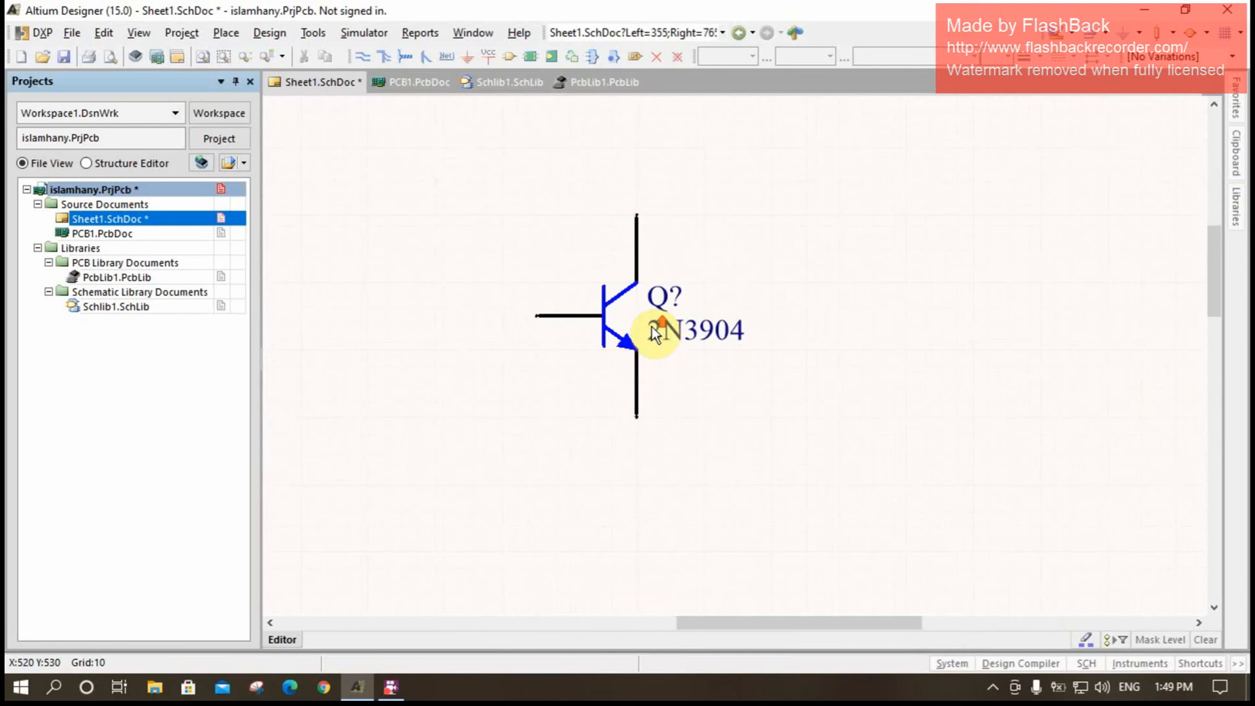
scroll(653, 327, "down", 2, "ctrl")
left_click_drag(804, 431, 517, 255)
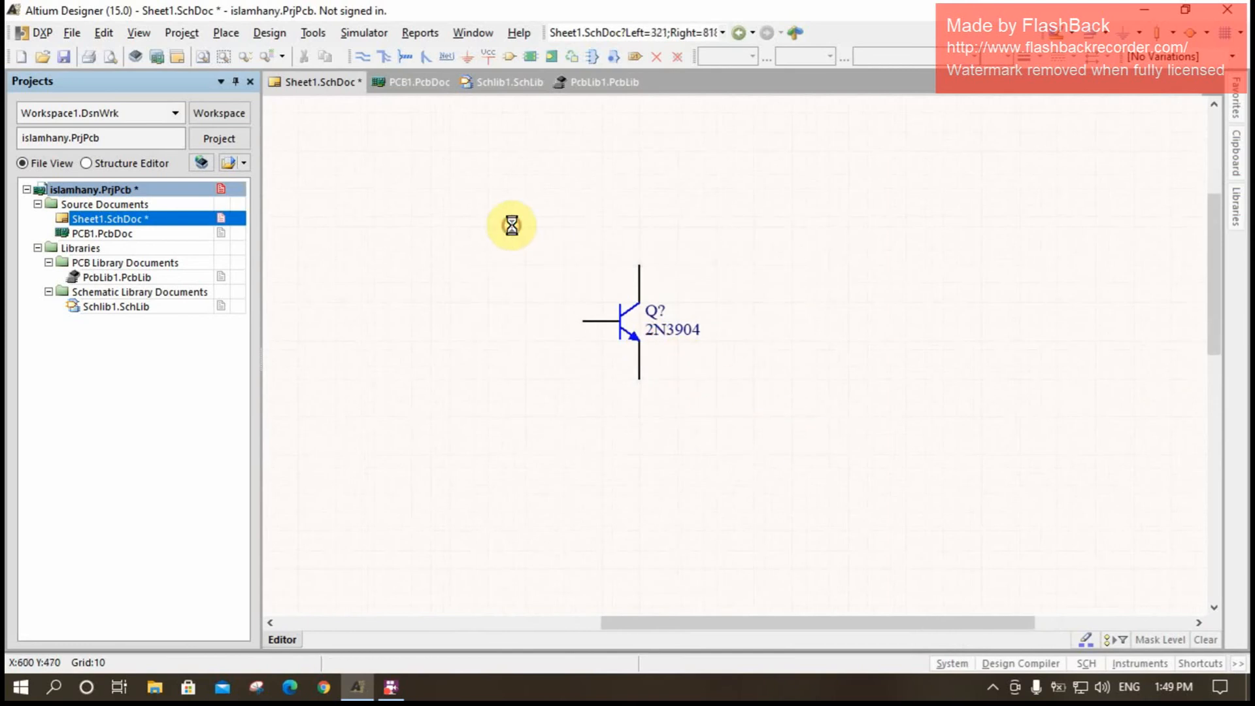
left_click(622, 289)
right_click(621, 300)
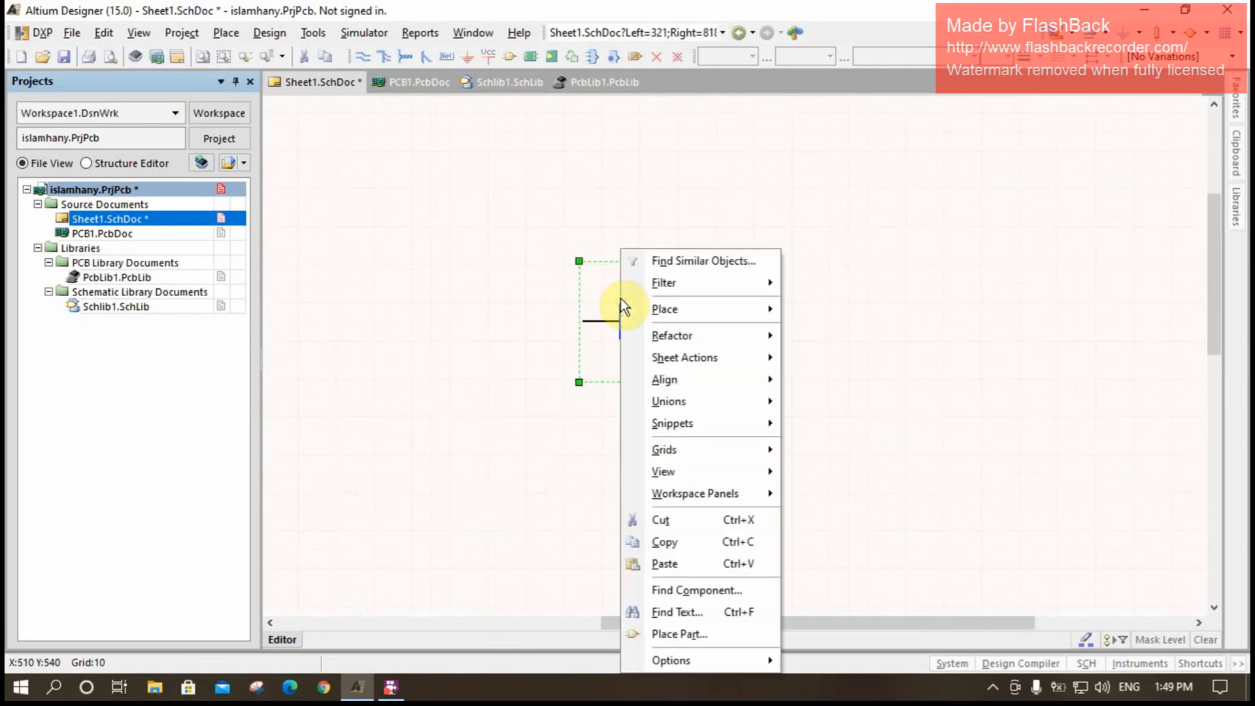
left_click(682, 540)
- Open Schlib1.SchLib, show its SCH Library component list and paste the copied transistor into it
double_click(122, 305)
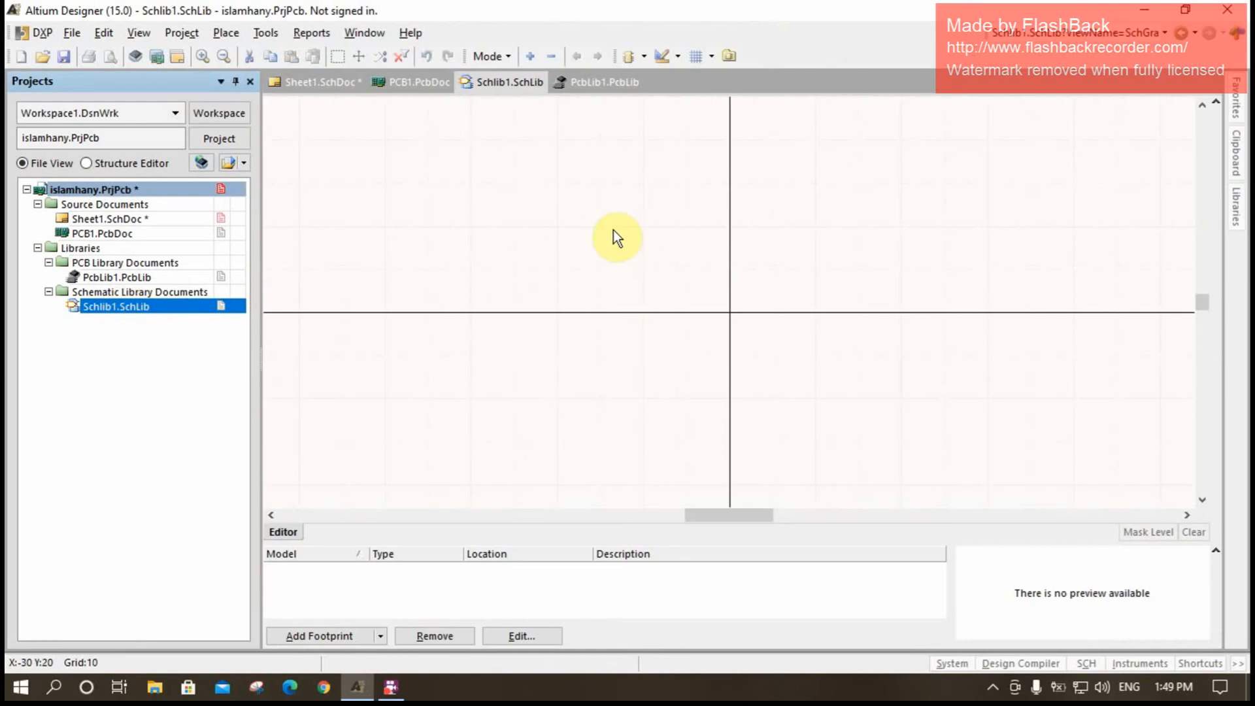
left_click(1091, 666)
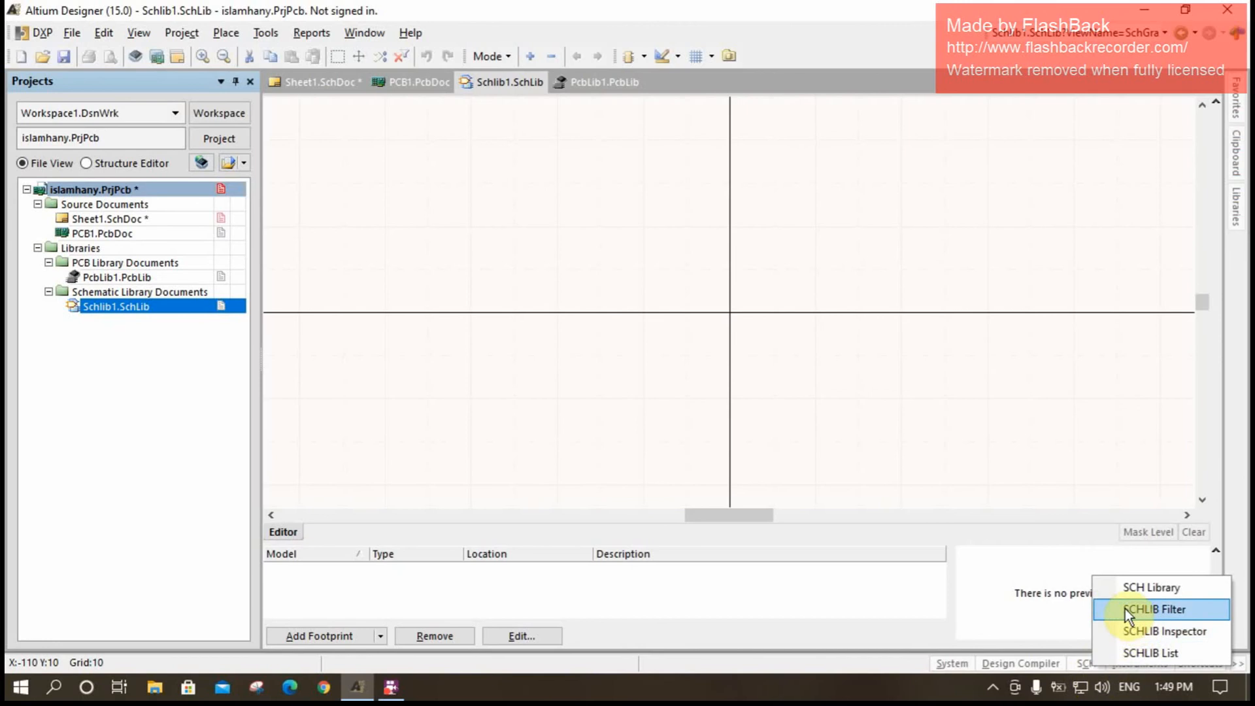
left_click(1125, 587)
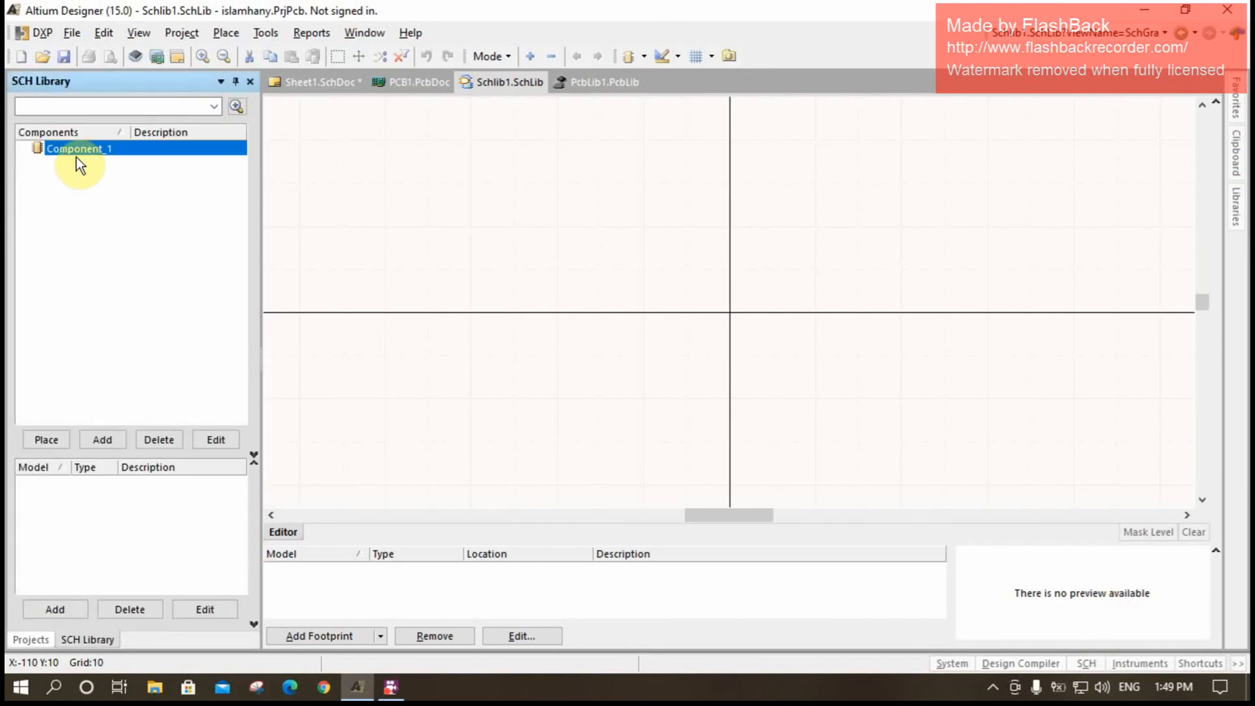
right_click(104, 183)
left_click(150, 300)
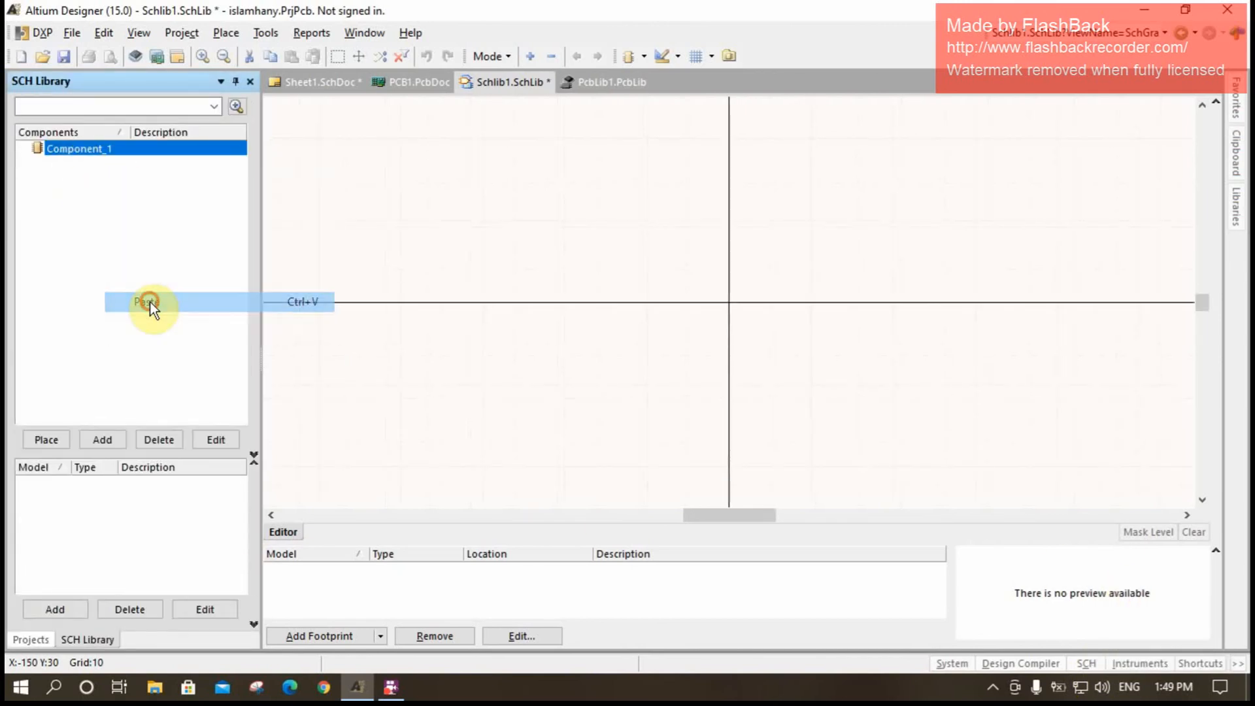
- Remove the TO-92A footprint model from the 2N3904 component in the schematic library
scroll(684, 316, "down", 1, "ctrl")
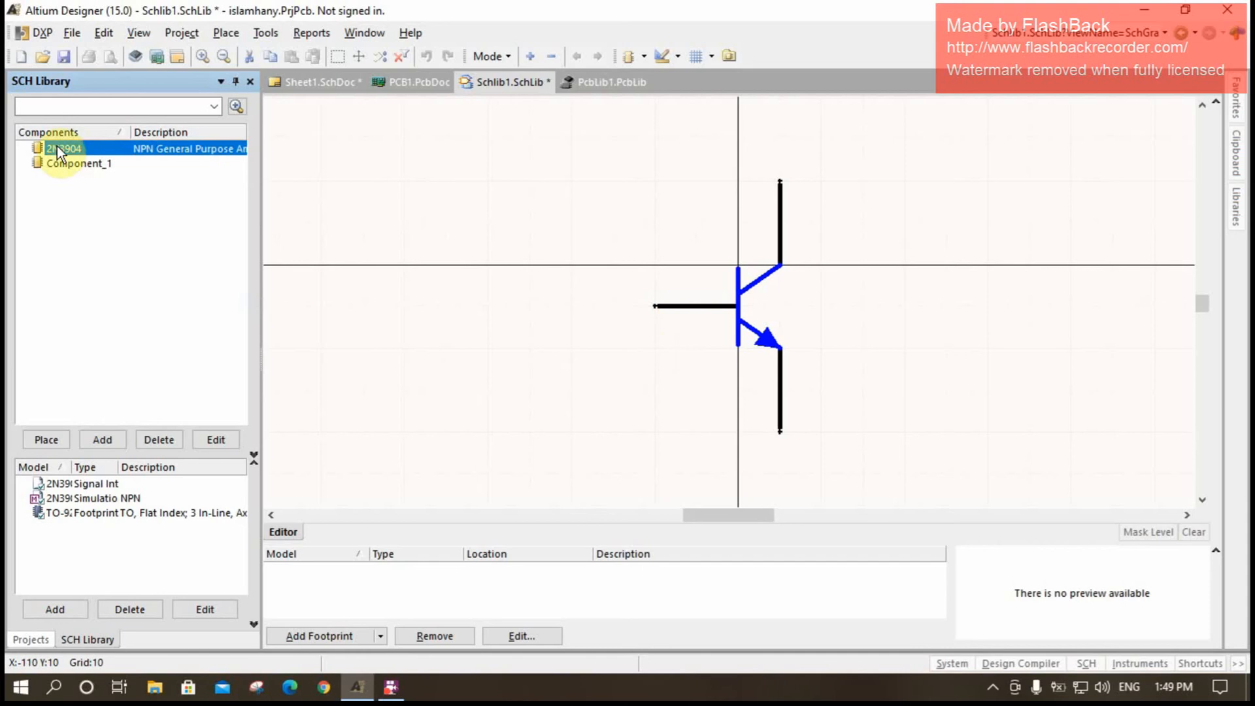
right_click(688, 340)
right_click(809, 317)
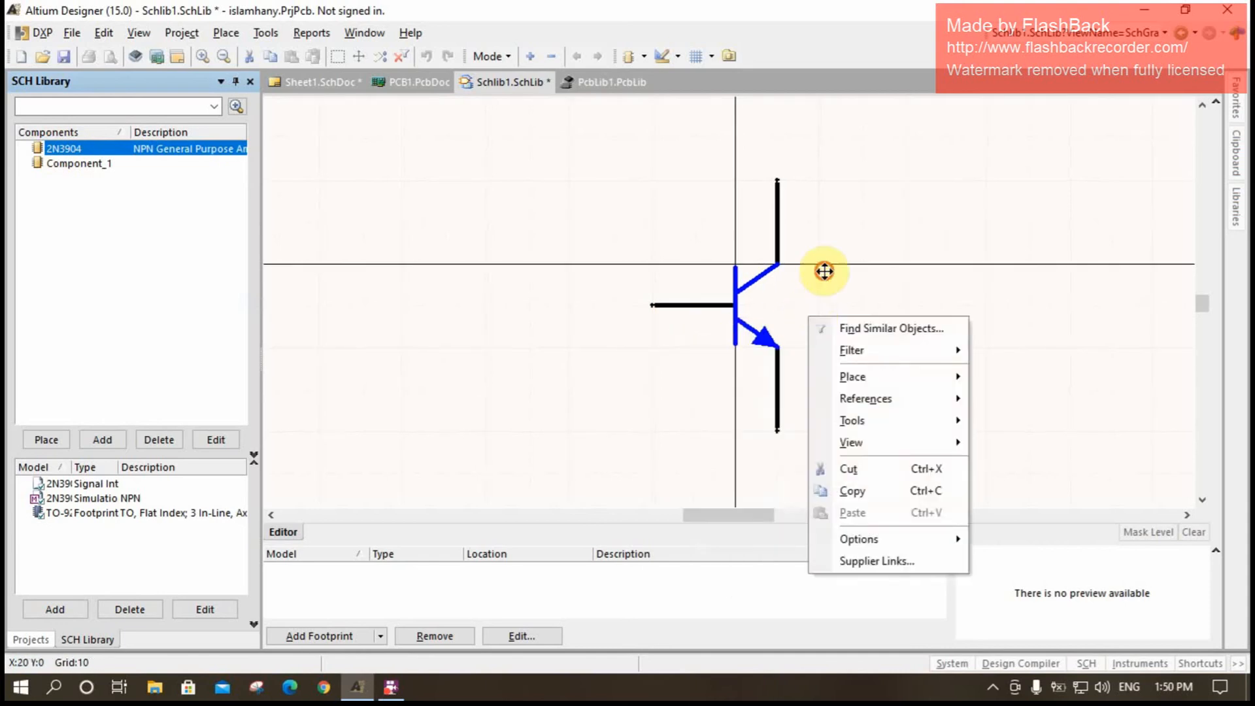
left_click(824, 272)
right_click_drag(814, 355, 697, 344)
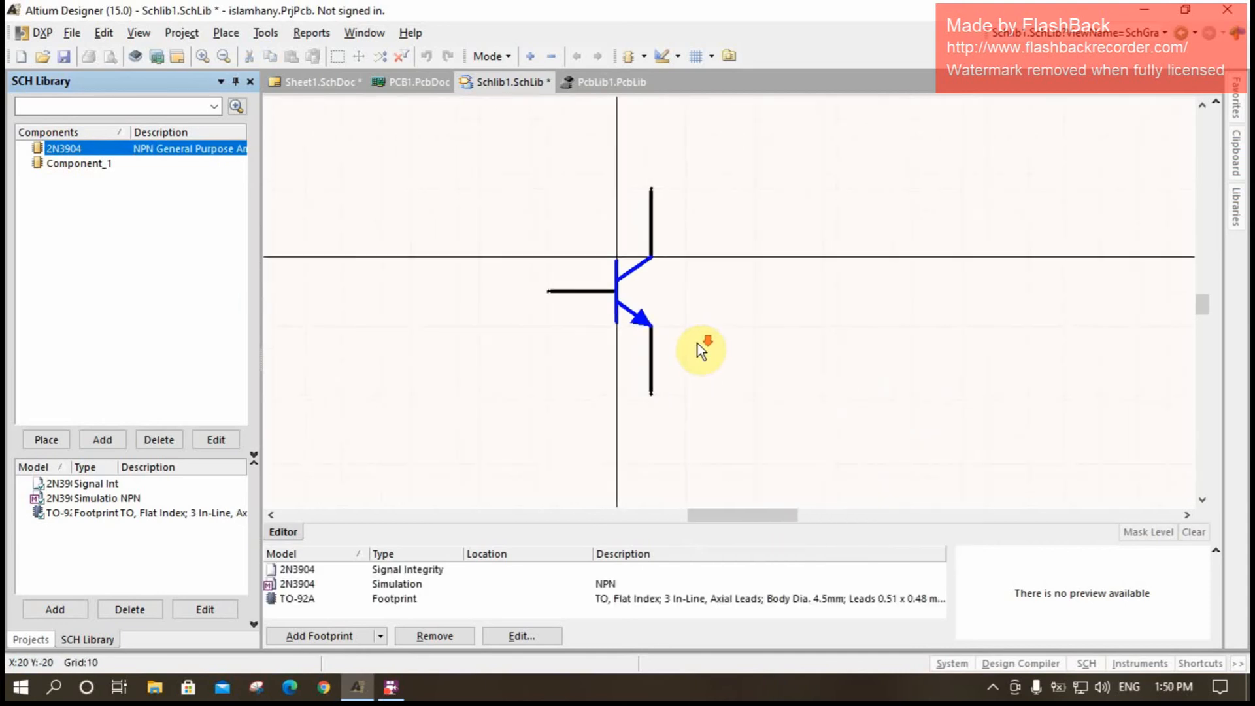
left_click(398, 599)
left_click(435, 635)
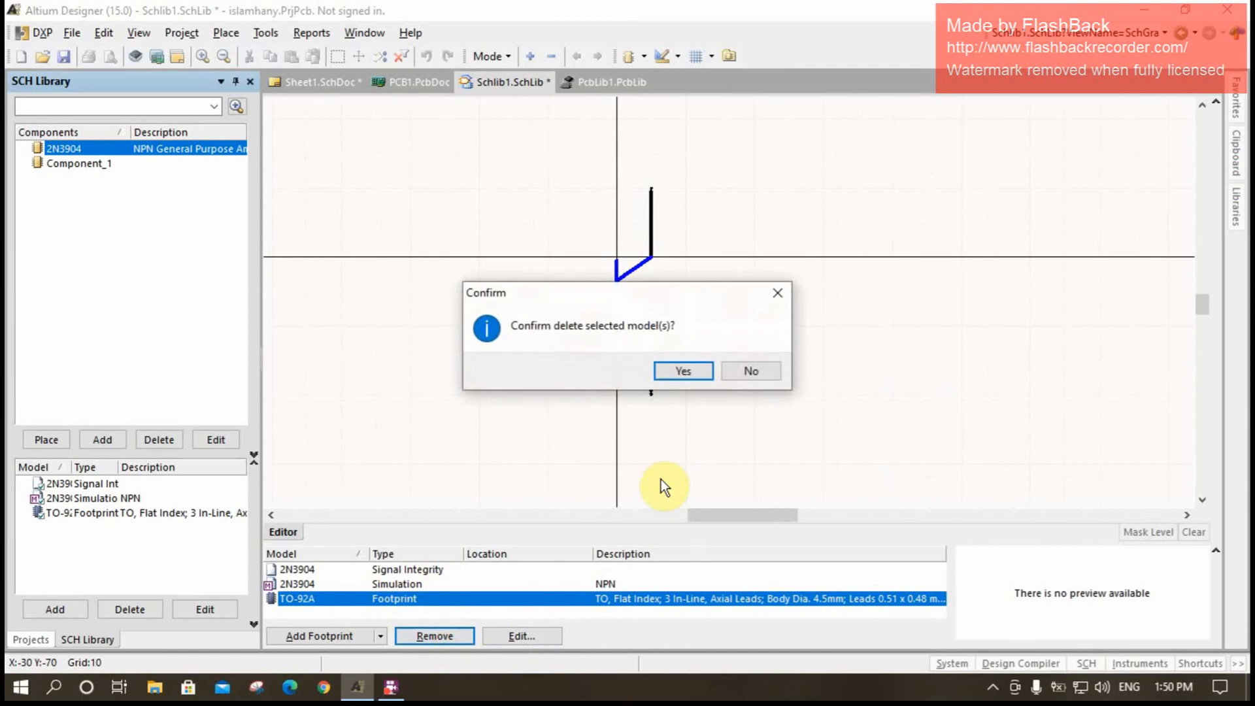
left_click(682, 370)
- Remove the simulation and signal integrity models from the 2N3904 library component
left_click(424, 585)
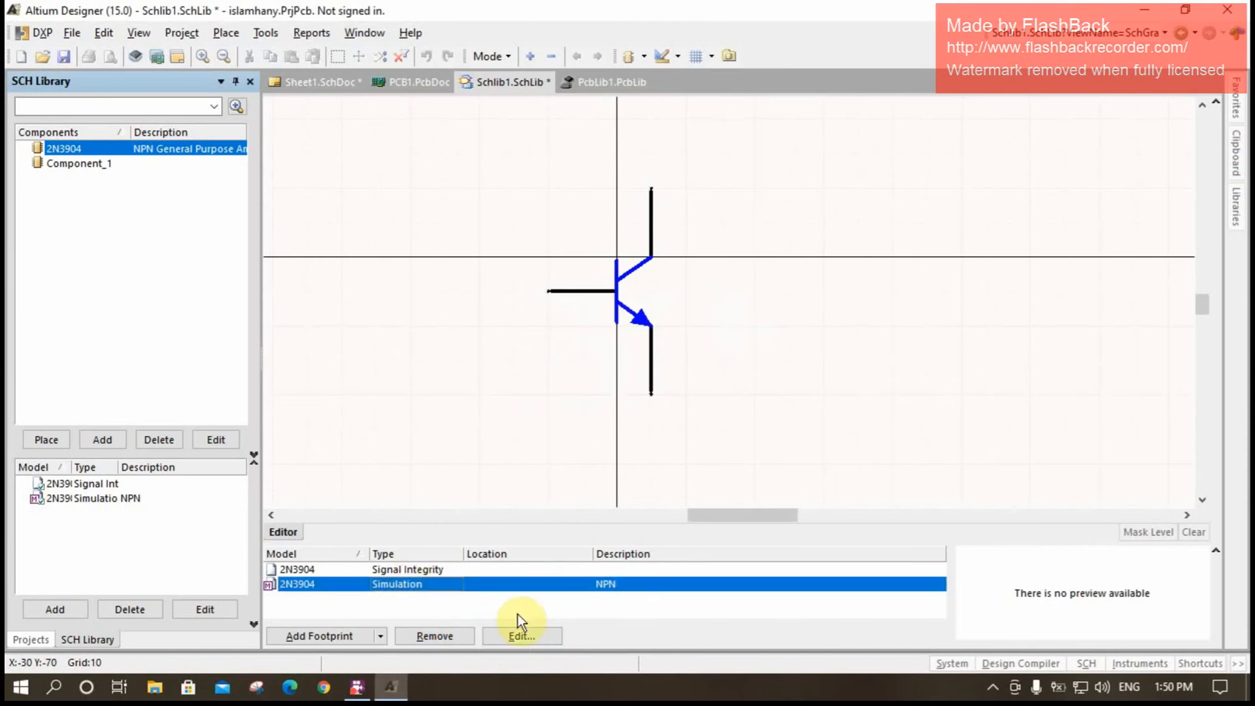
left_click(435, 634)
left_click(679, 370)
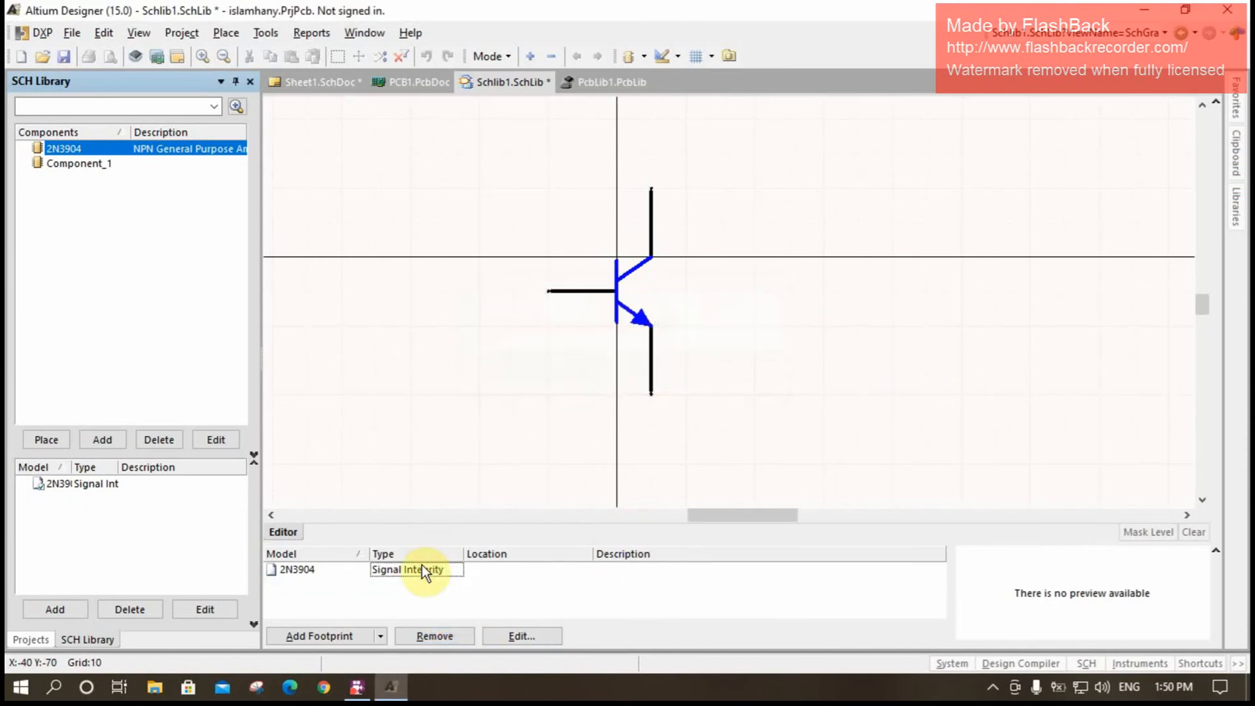
left_click(422, 568)
left_click(446, 637)
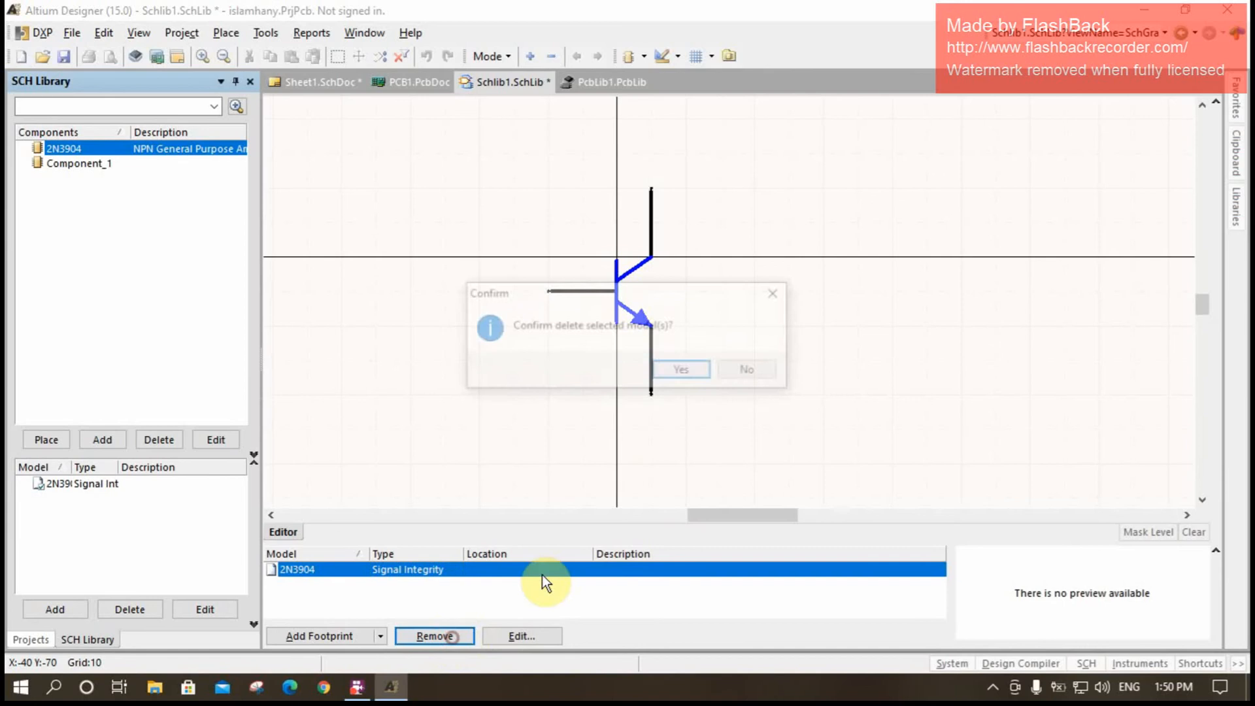
left_click(671, 371)
right_click_drag(676, 333, 727, 339)
left_click(642, 340)
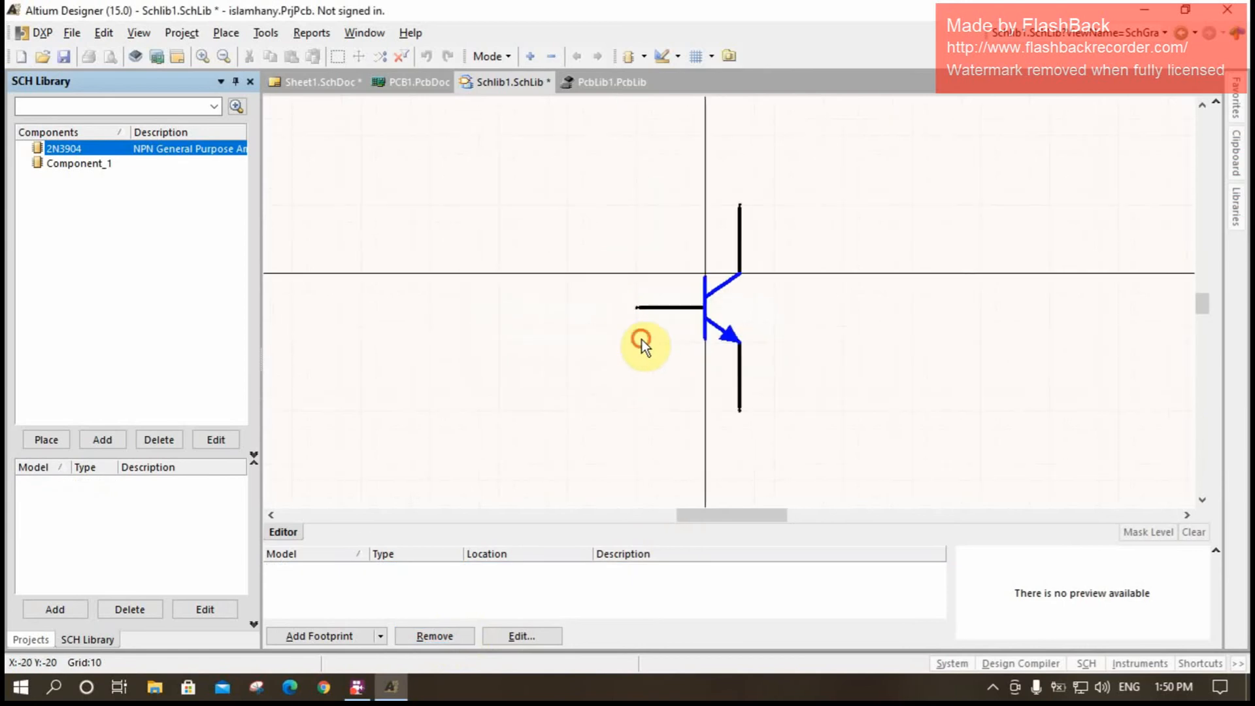
left_click(65, 57)
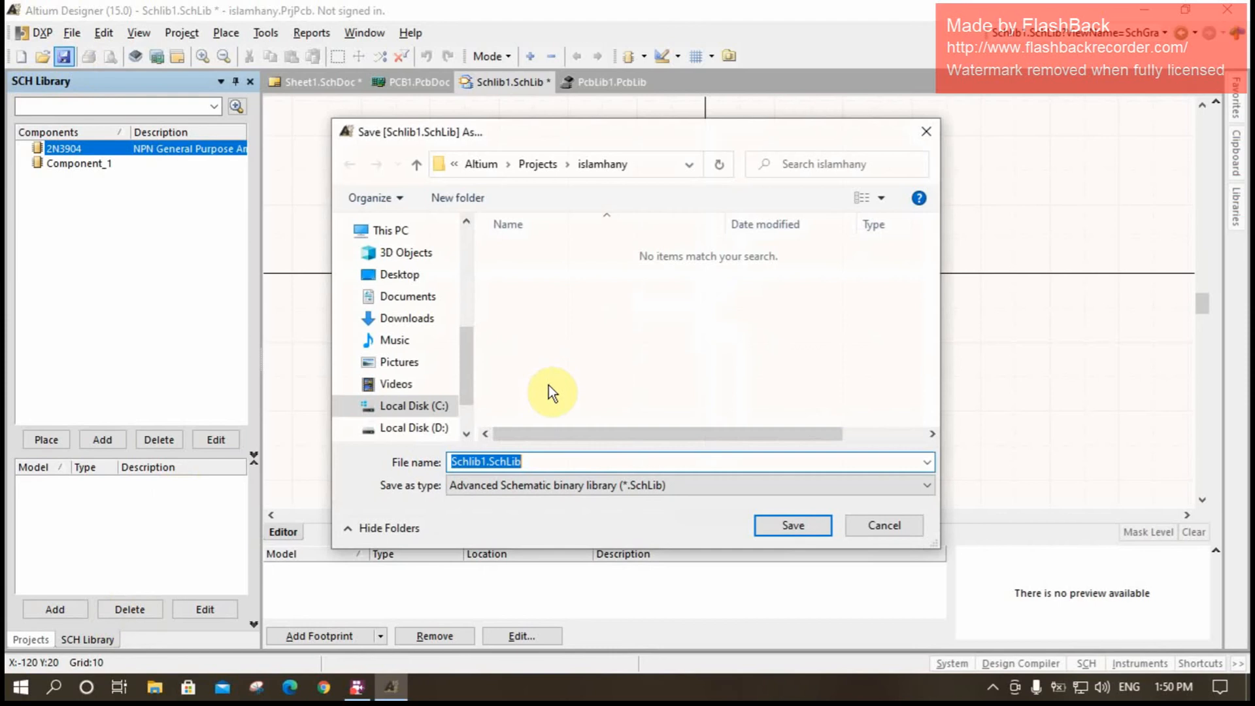
left_click(886, 527)
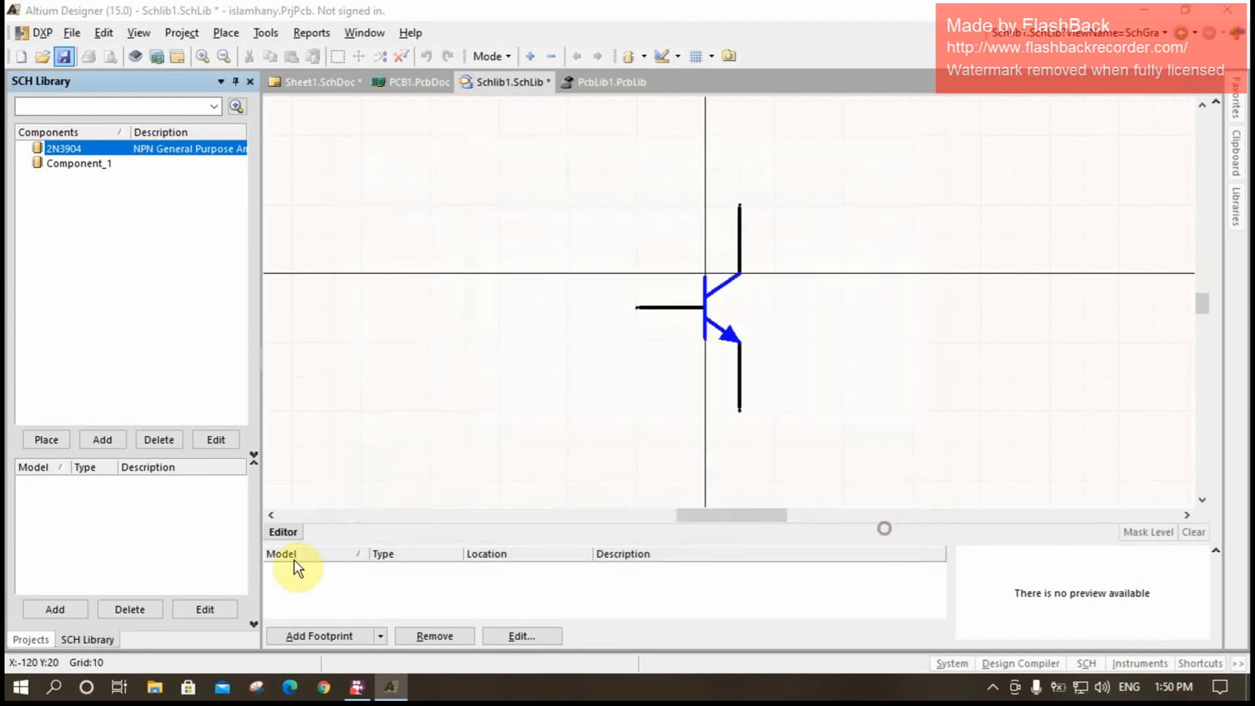
- Save the project as a new file, storing its PCB document under the same base name as the project
left_click(38, 641)
right_click(108, 189)
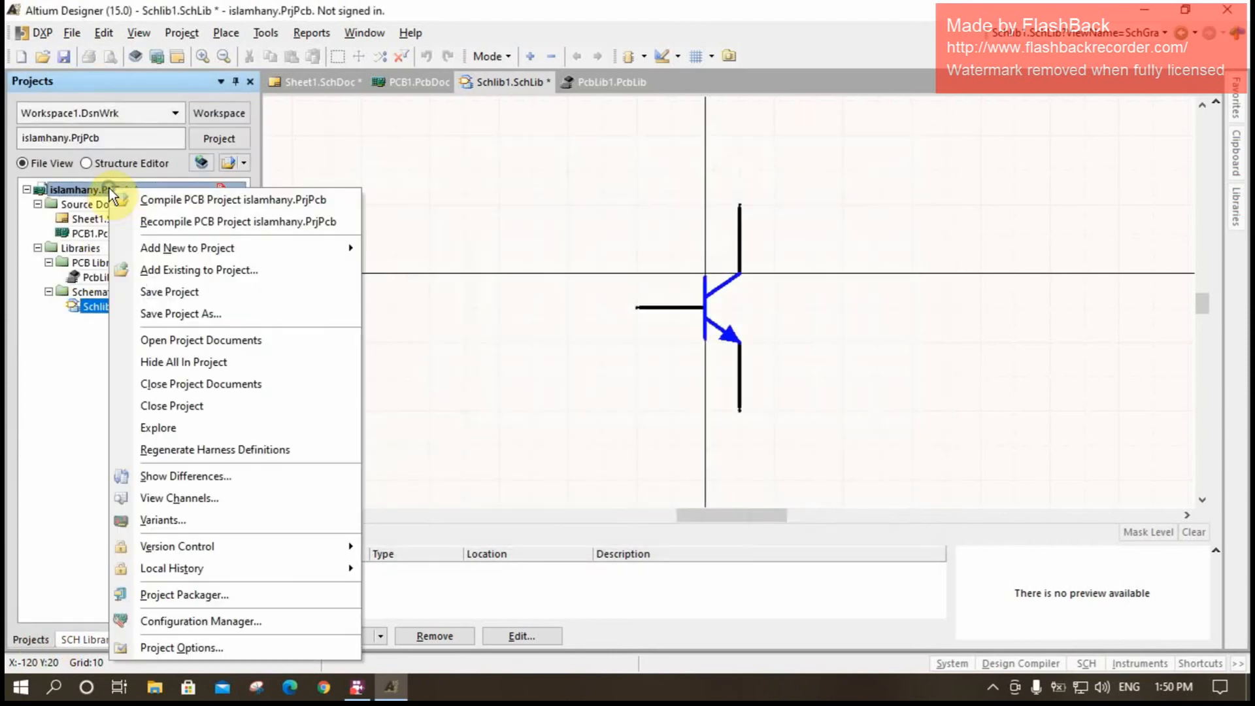
left_click(221, 317)
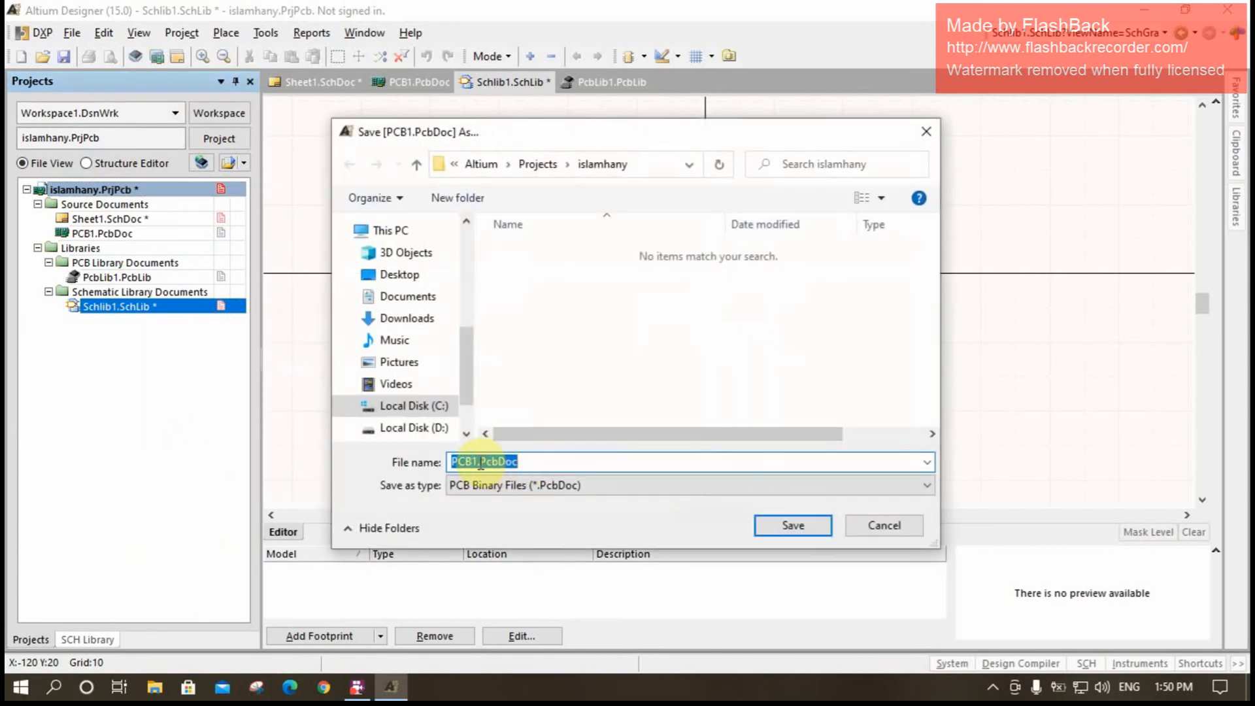
key("BackSpace")
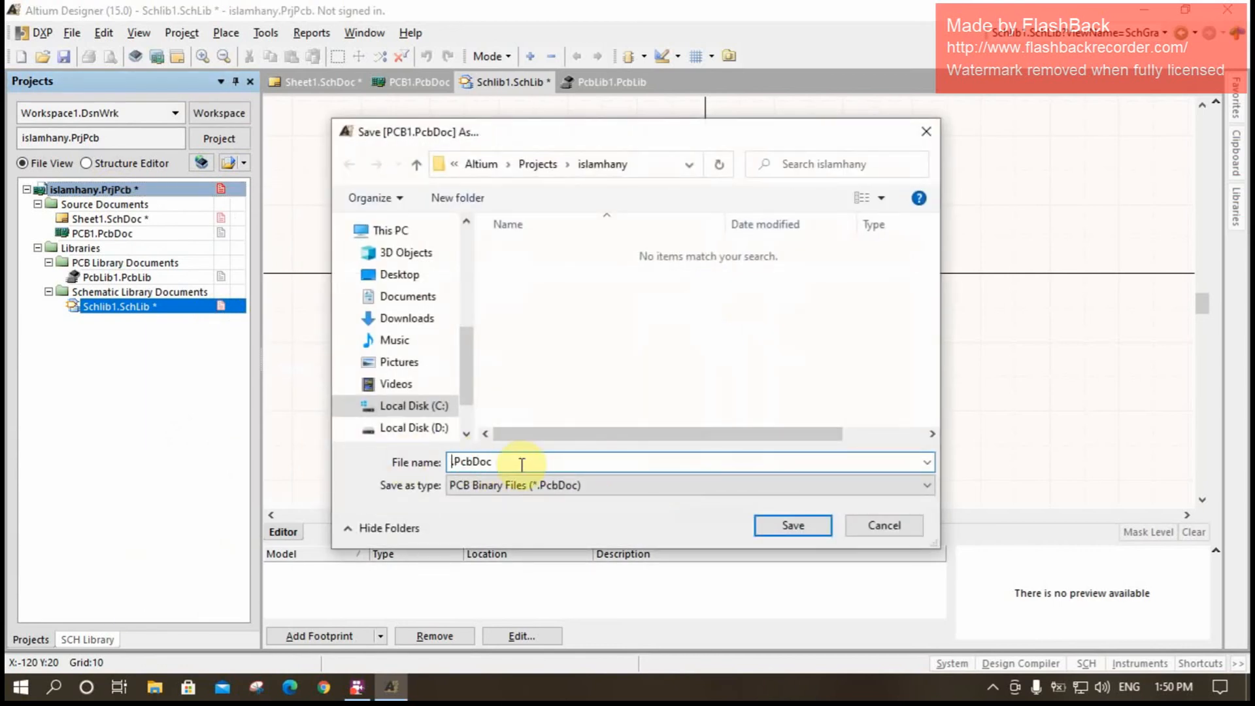
type("islamhany")
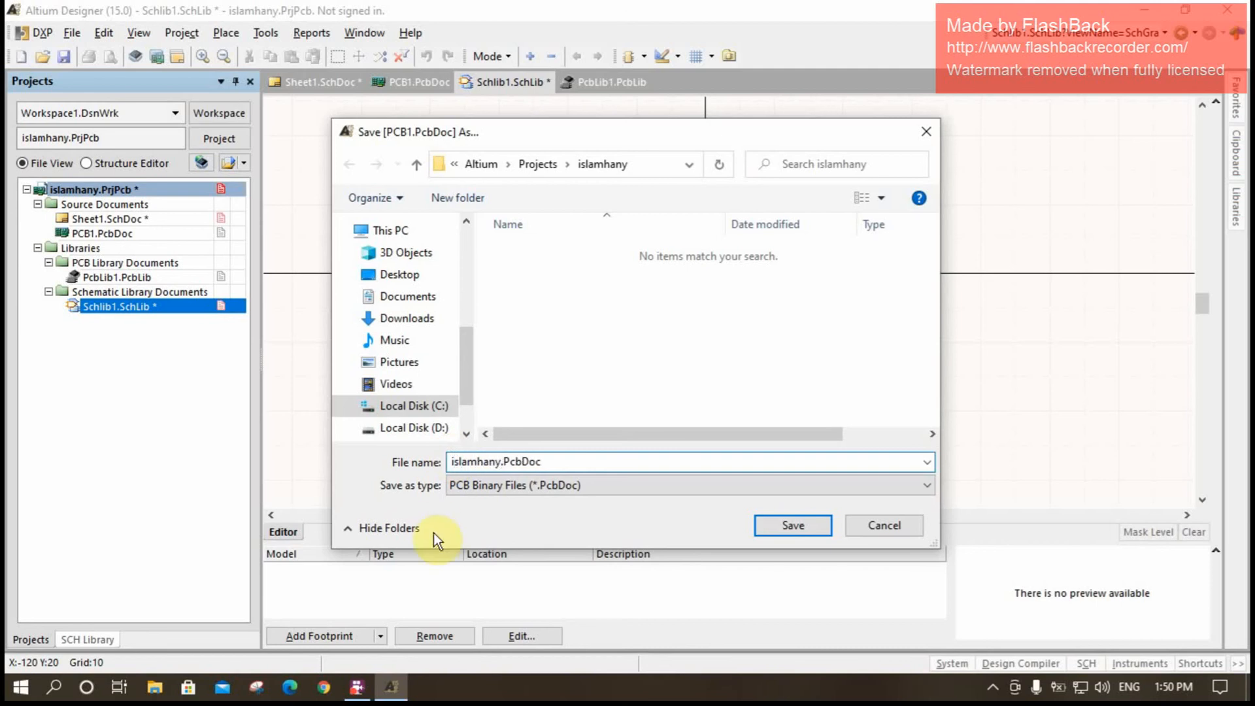
left_click_drag(501, 462, 407, 462)
key("ctrl+c")
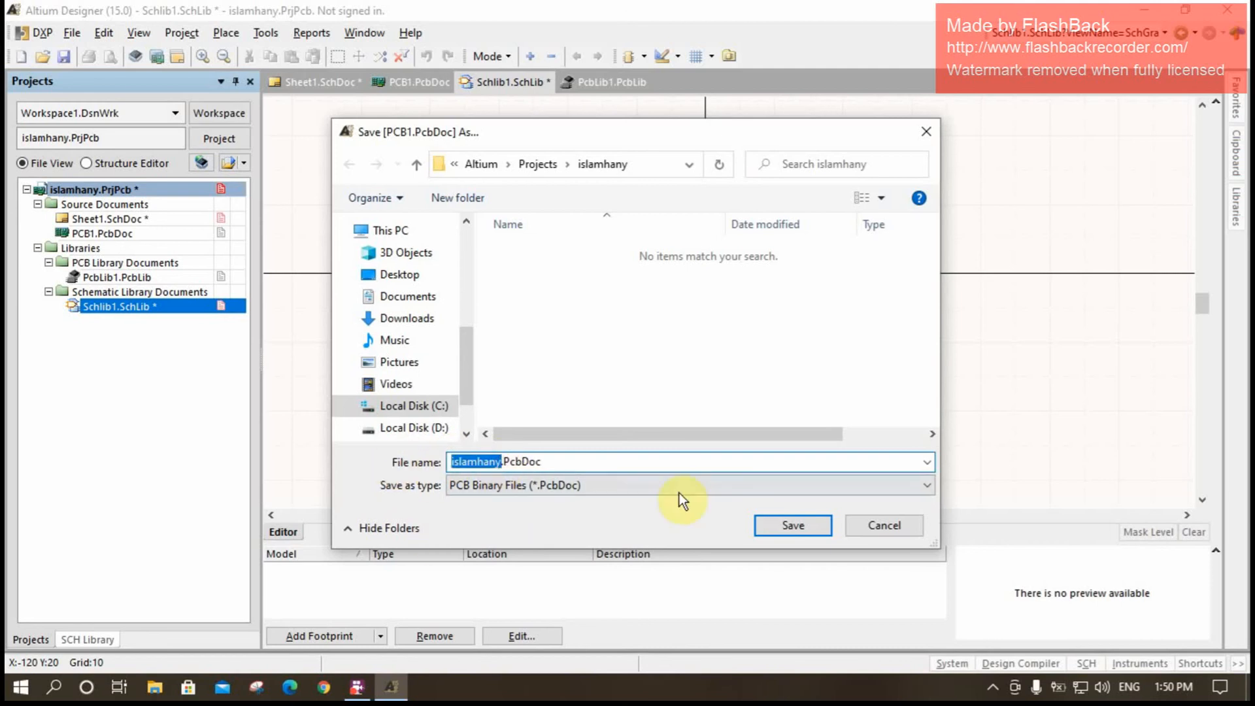
left_click(774, 516)
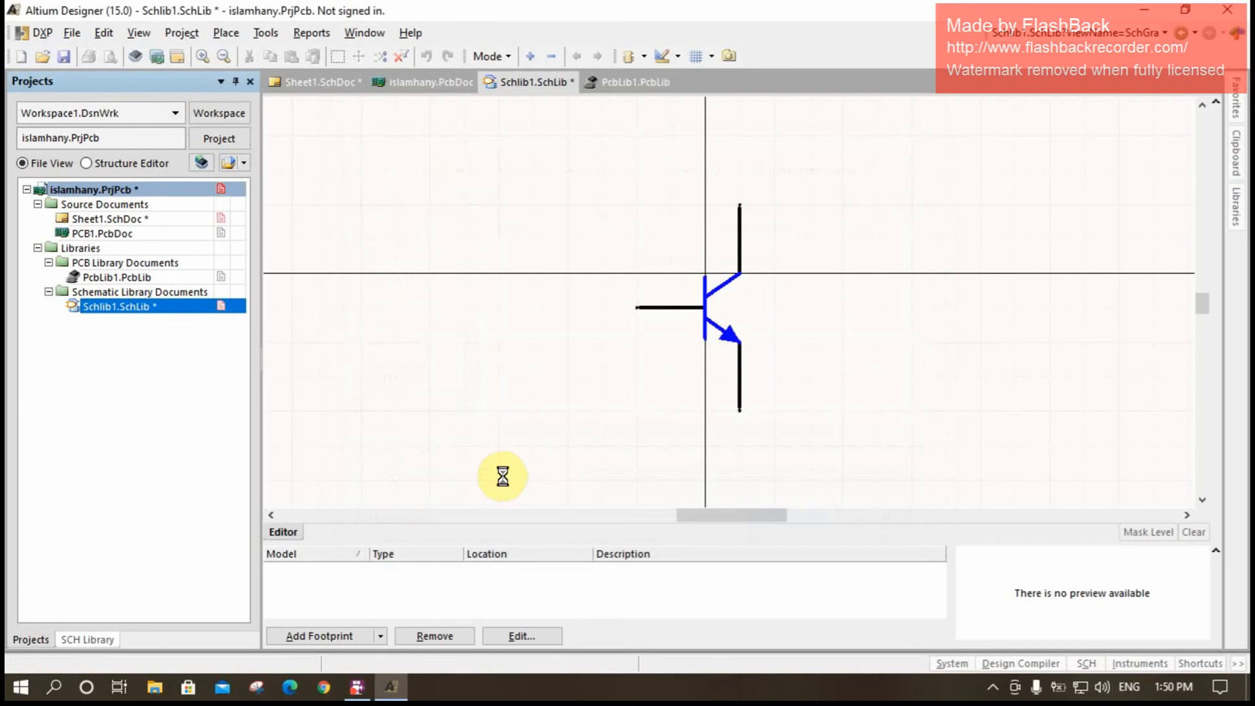
- Save the PCB library in the project folder under the same base name as the project
left_click_drag(492, 463, 452, 462)
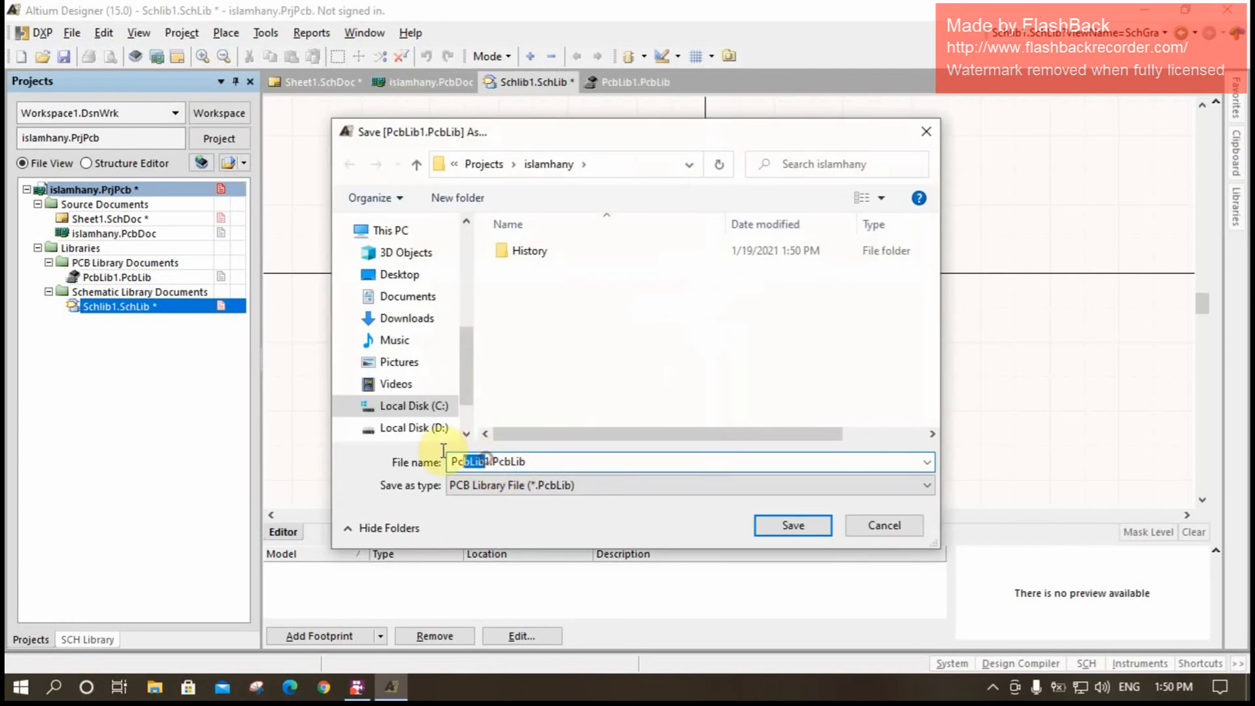
key("BackSpace")
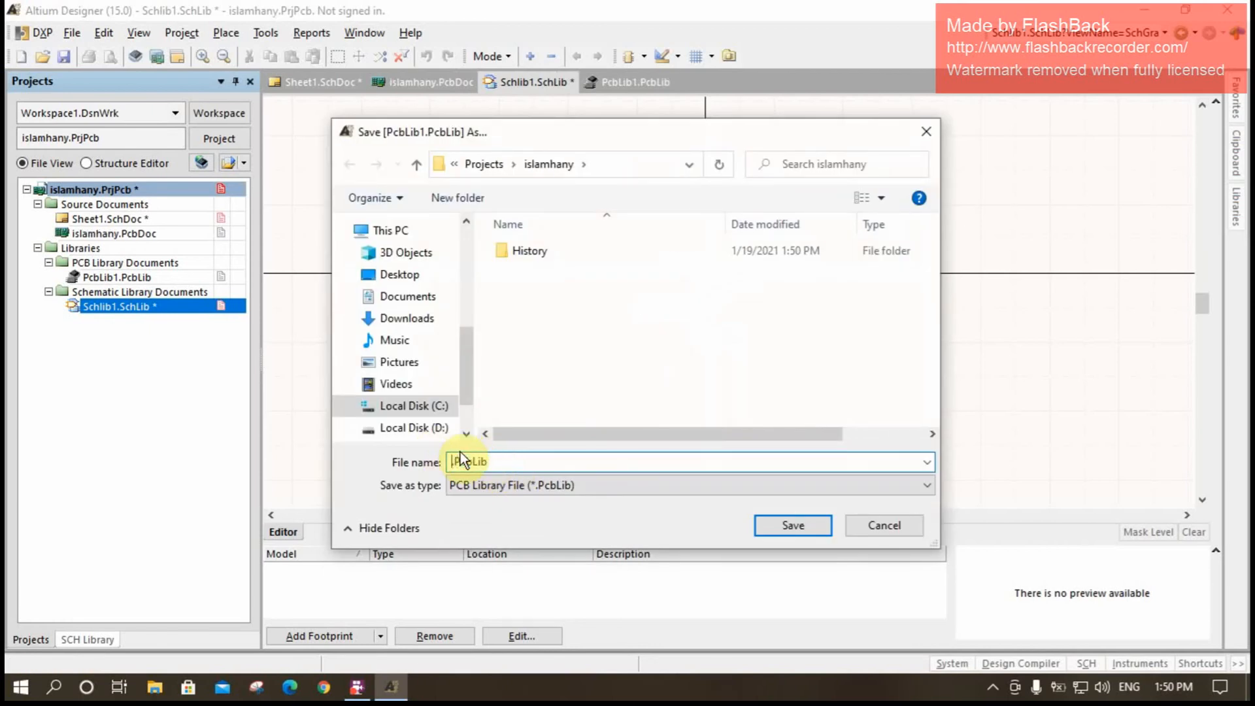
type("islamhany")
left_click(793, 526)
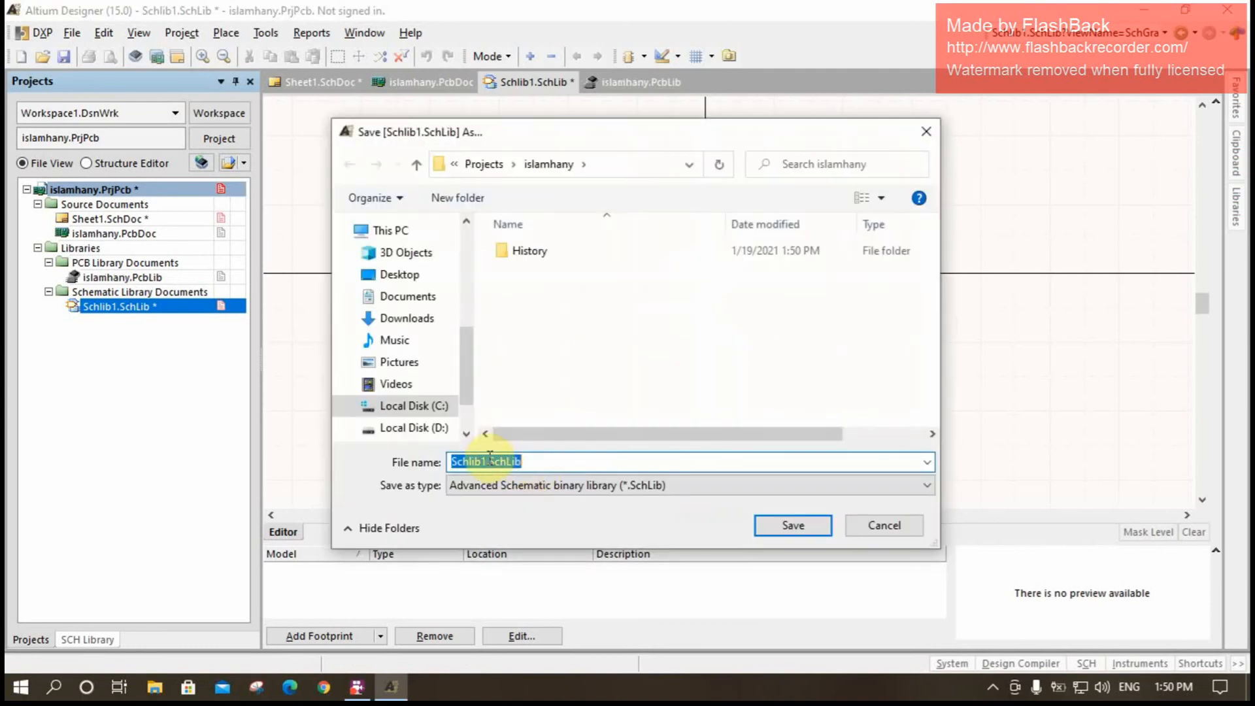
- Save the schematic library in the project folder under the same base name as the project
left_click_drag(486, 459, 391, 459)
key("ctrl+v")
left_click(789, 527)
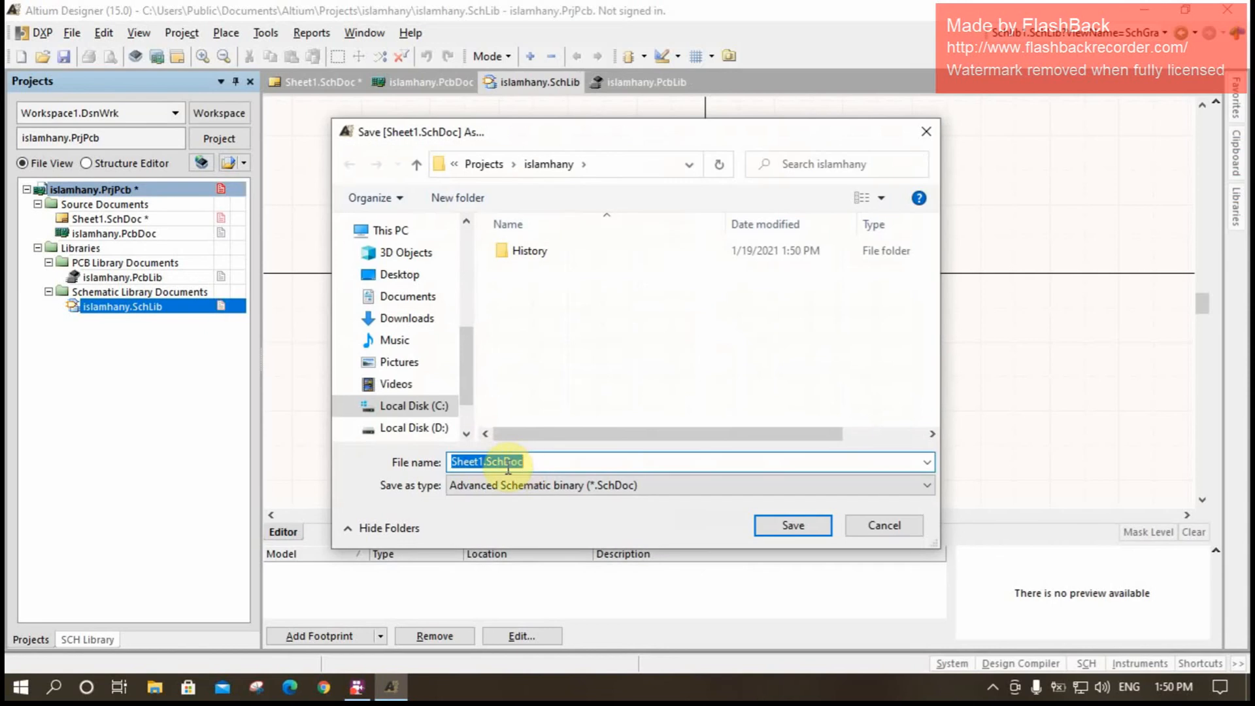
- Save the schematic sheet under the project's base name and overwrite the existing PrjPcb project file
left_click_drag(484, 461, 419, 463)
key("ctrl+v")
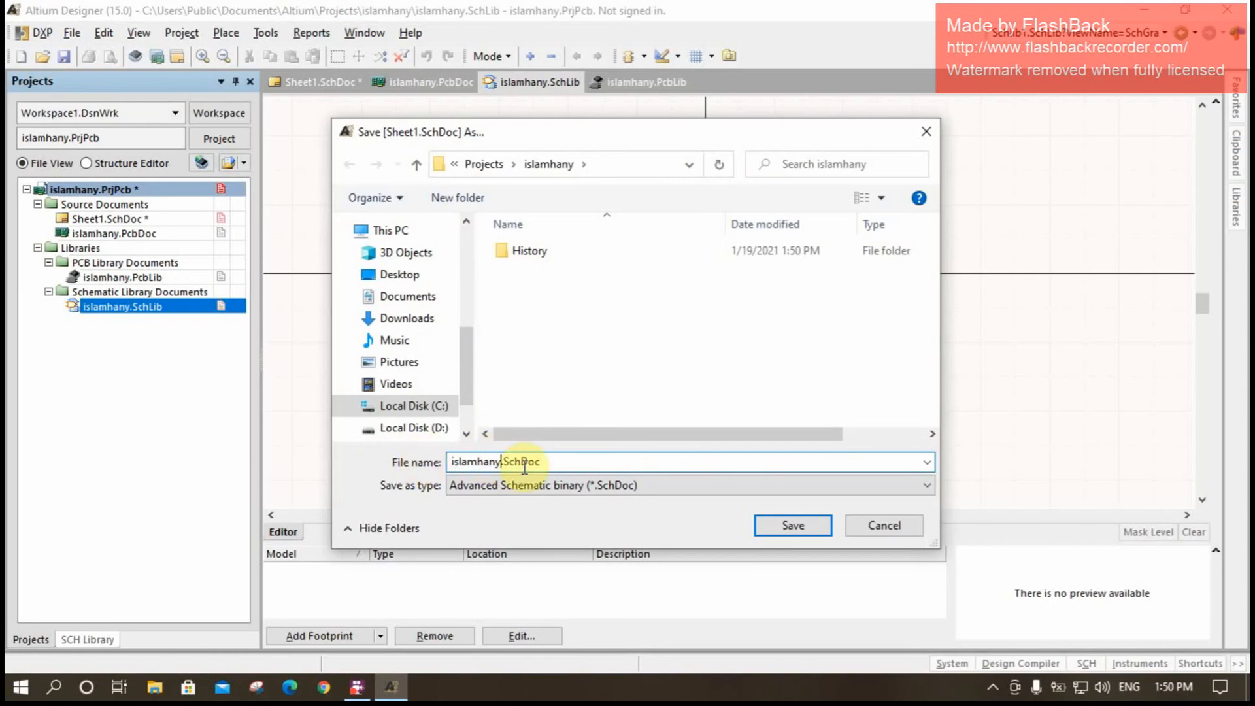
left_click(792, 525)
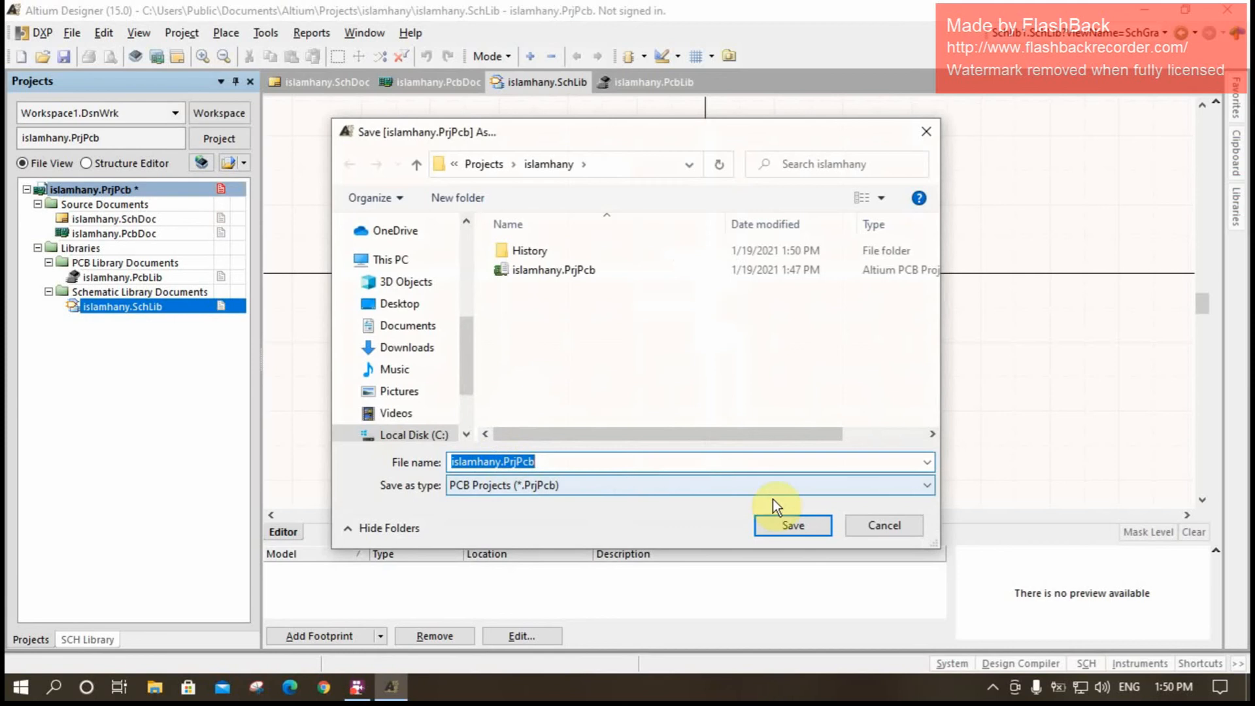
left_click(797, 527)
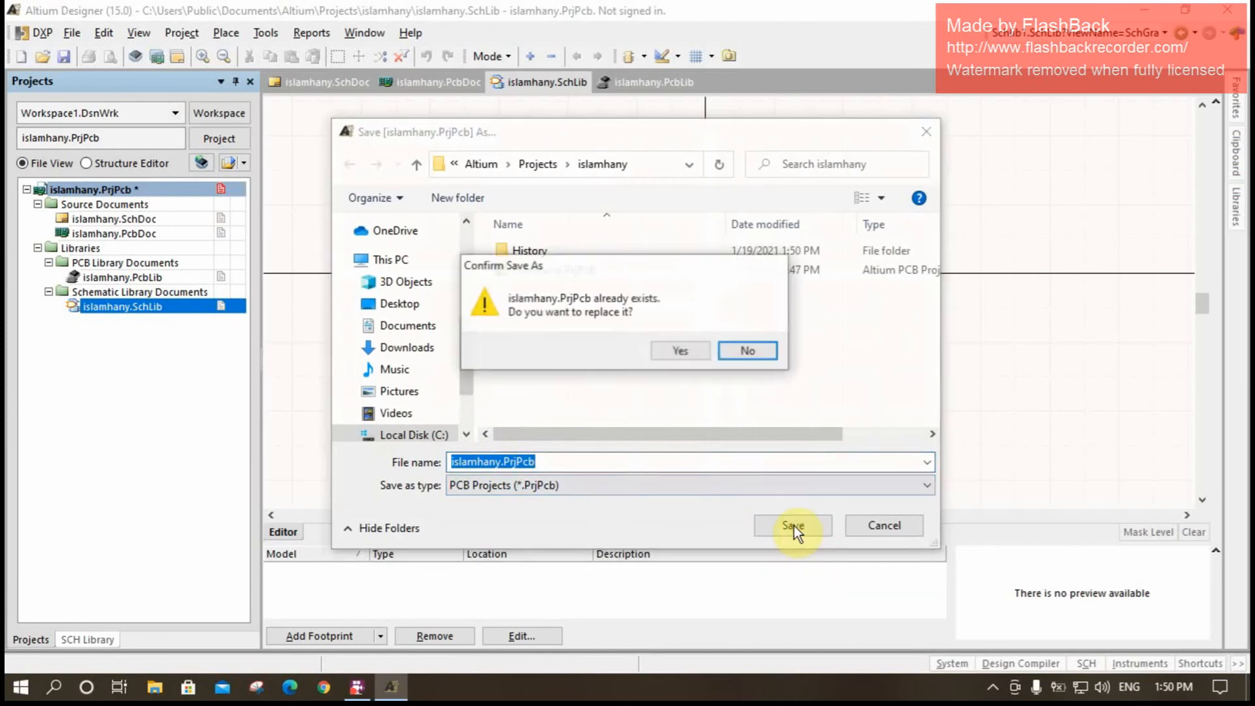
left_click(670, 353)
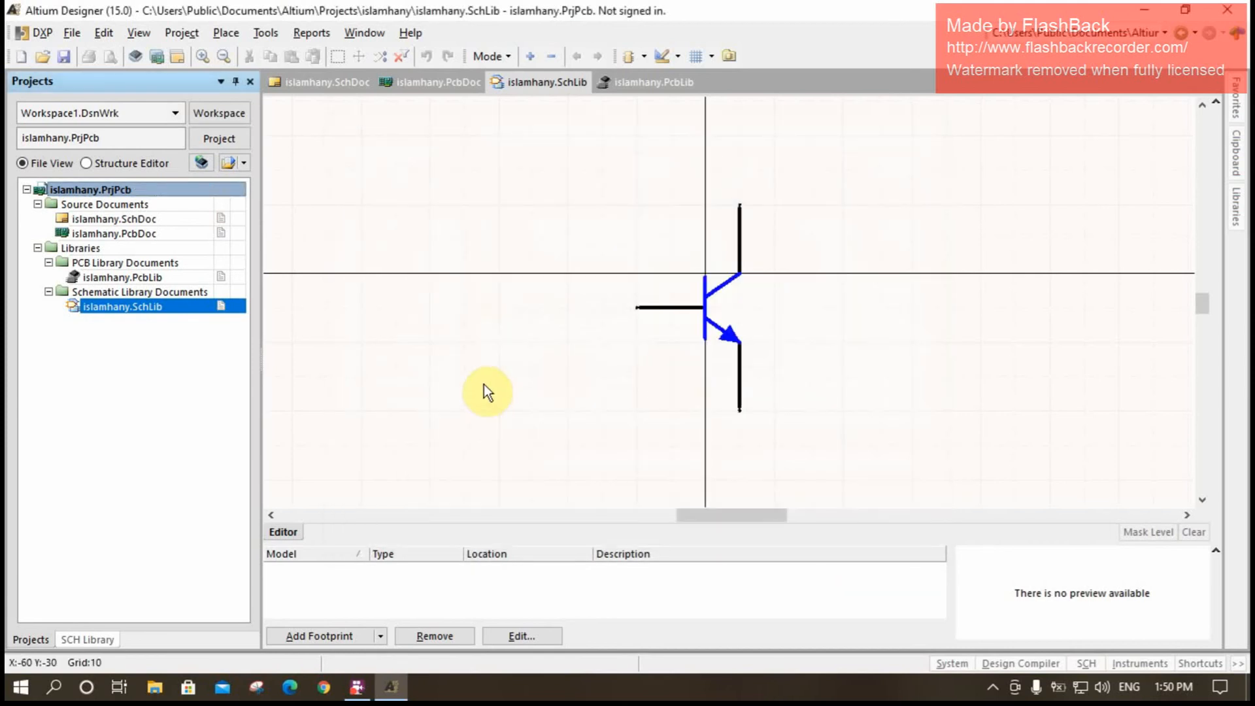
- Show the schematic library's component list, save the library and open the project's PCB library document
left_click(85, 637)
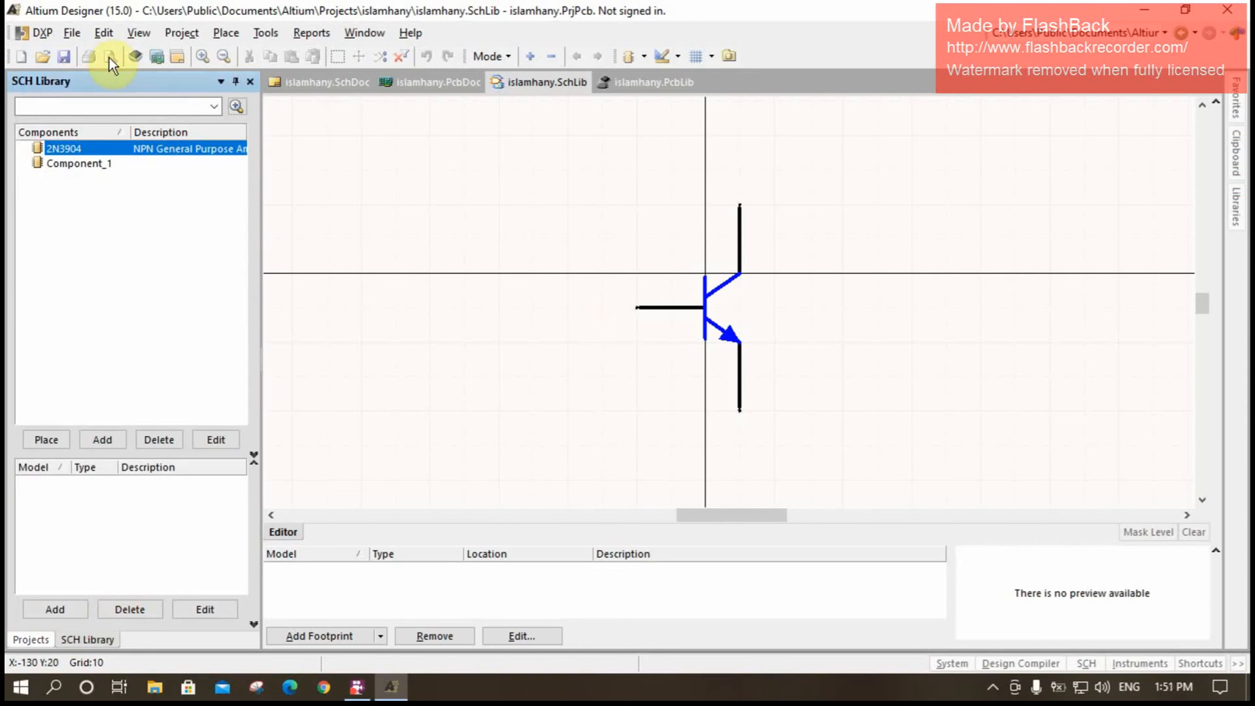
left_click(65, 57)
left_click(34, 640)
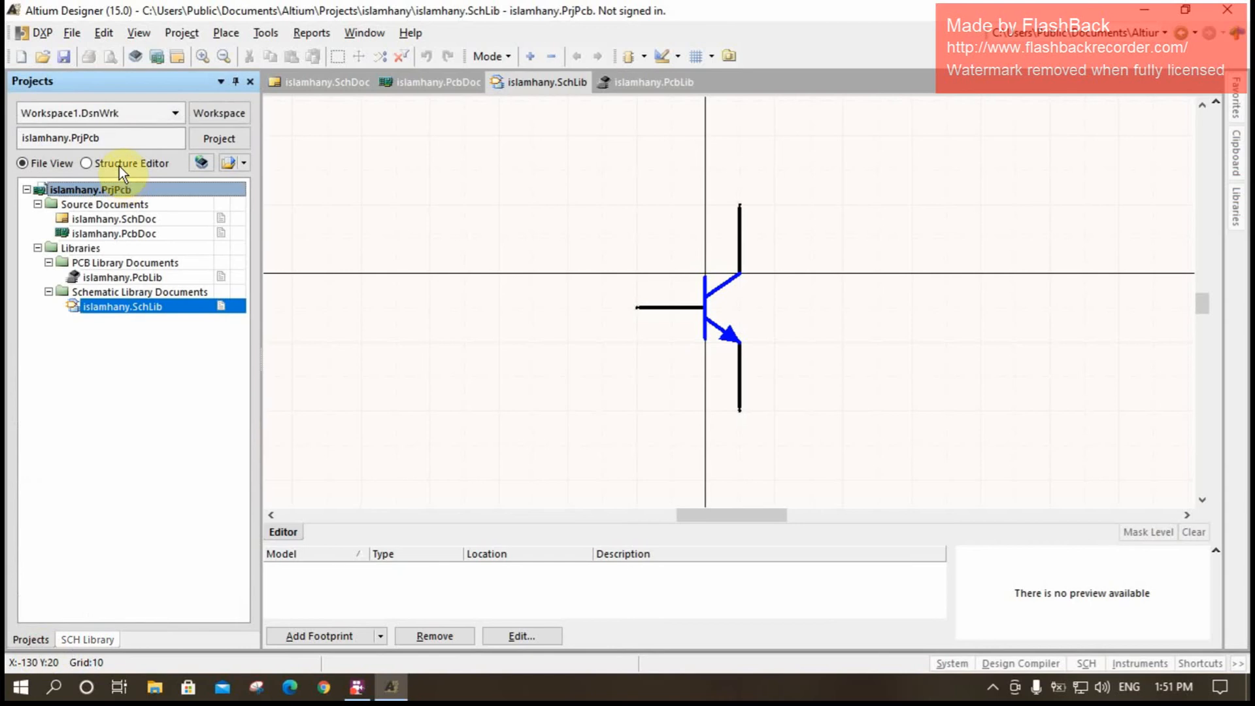
double_click(119, 277)
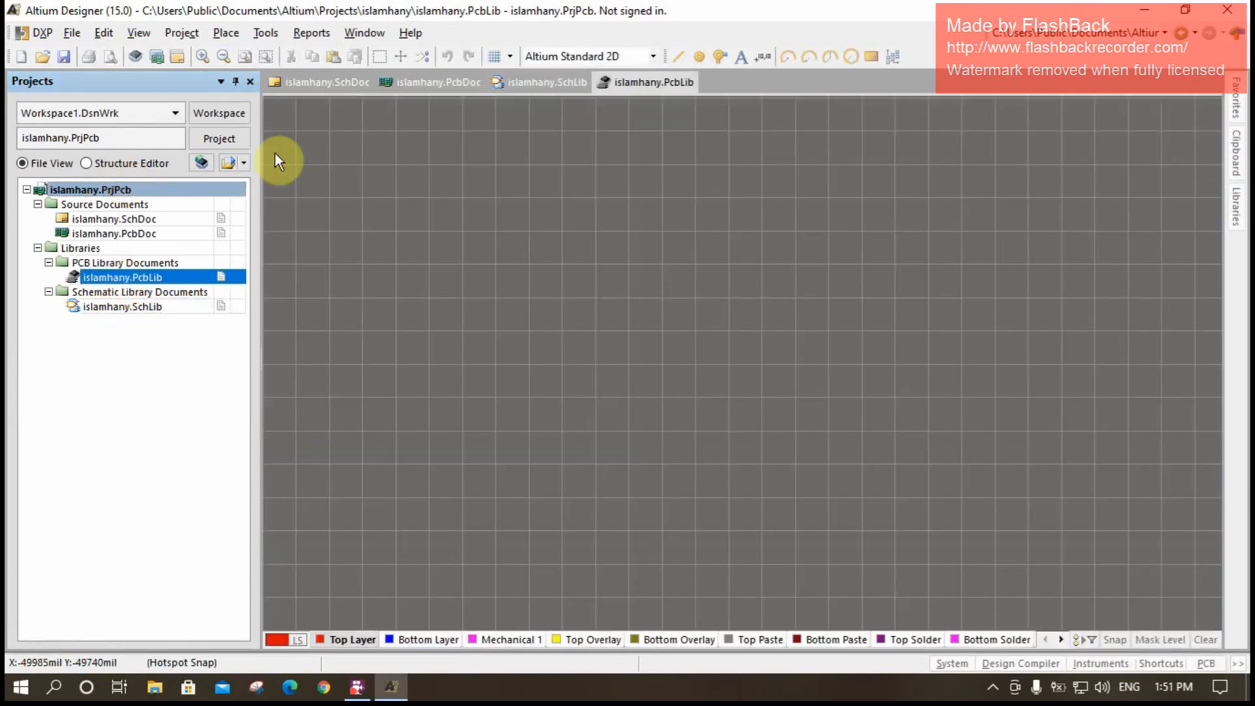
- Start a new footprint with the Component Wizard, using the Dual In-line Packages (DIP) pattern and Metric (mm) units
left_click(264, 33)
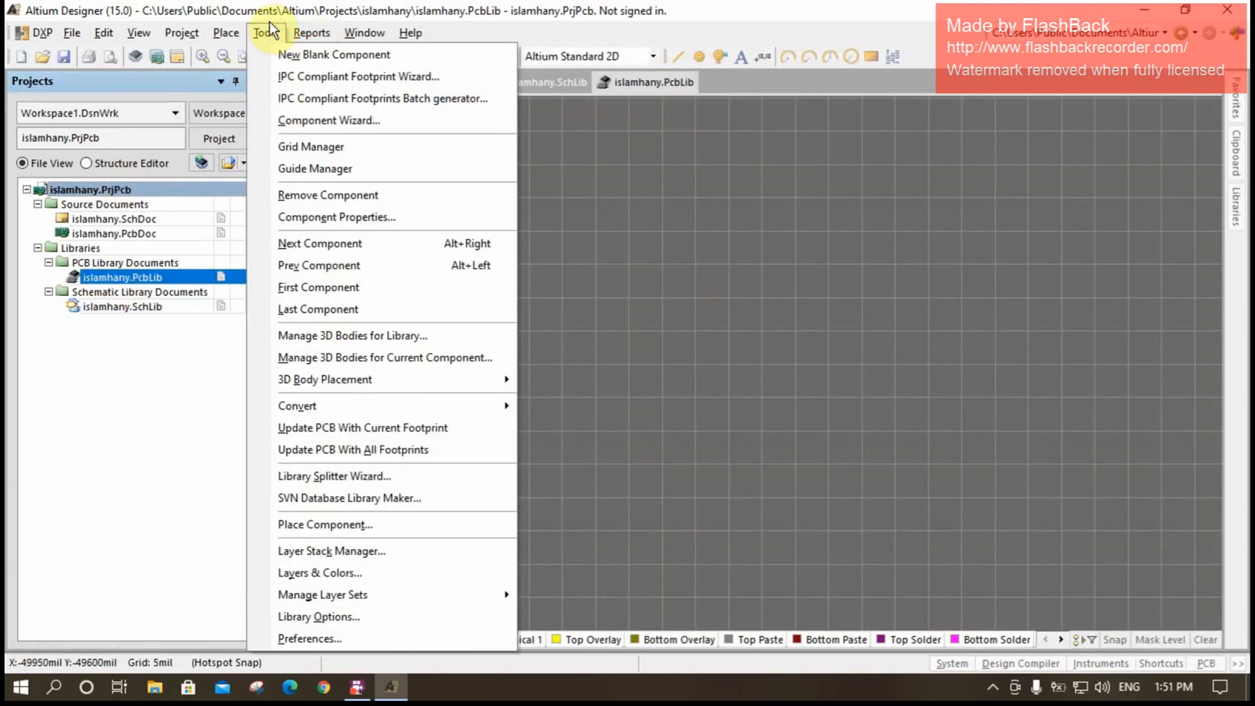
left_click(296, 122)
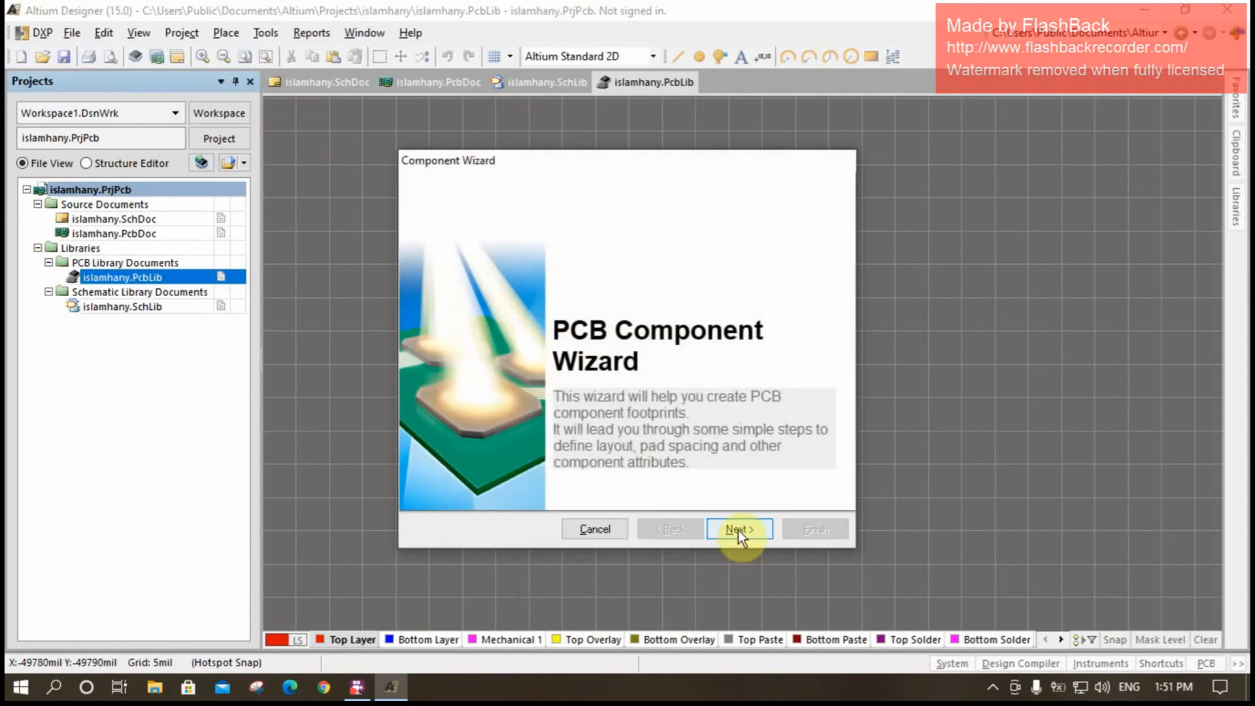
left_click(738, 528)
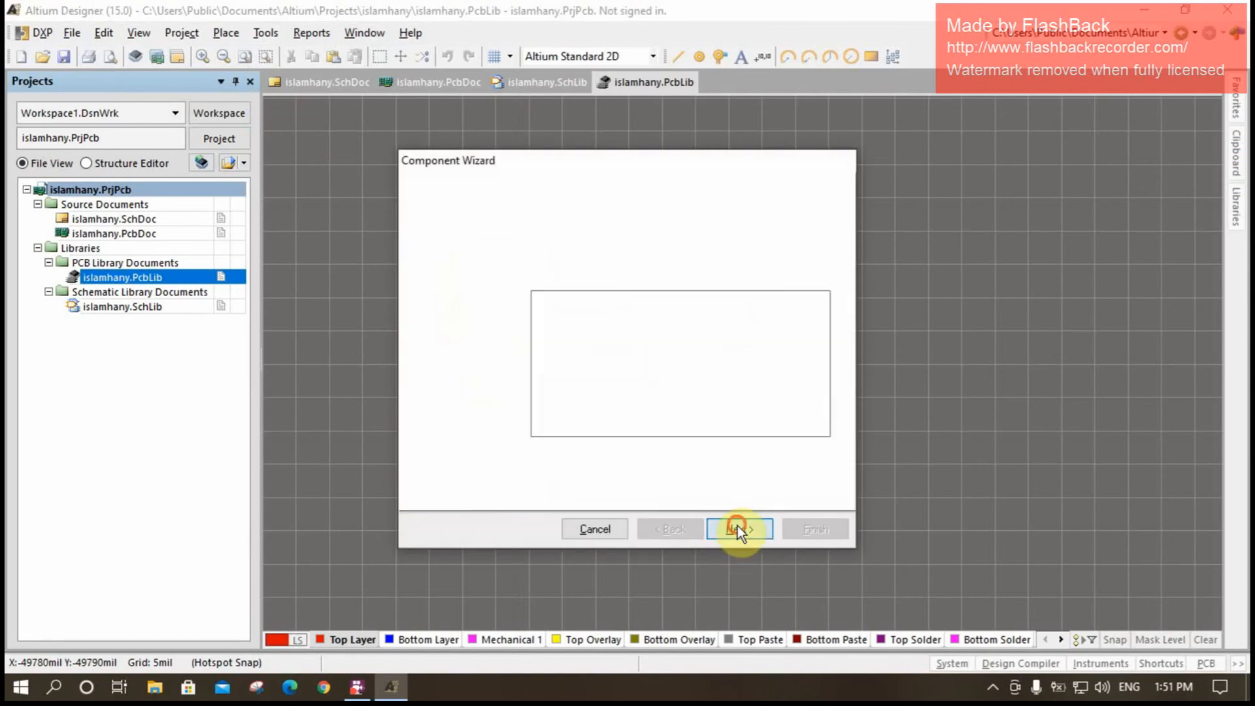
left_click(637, 335)
left_click(794, 478)
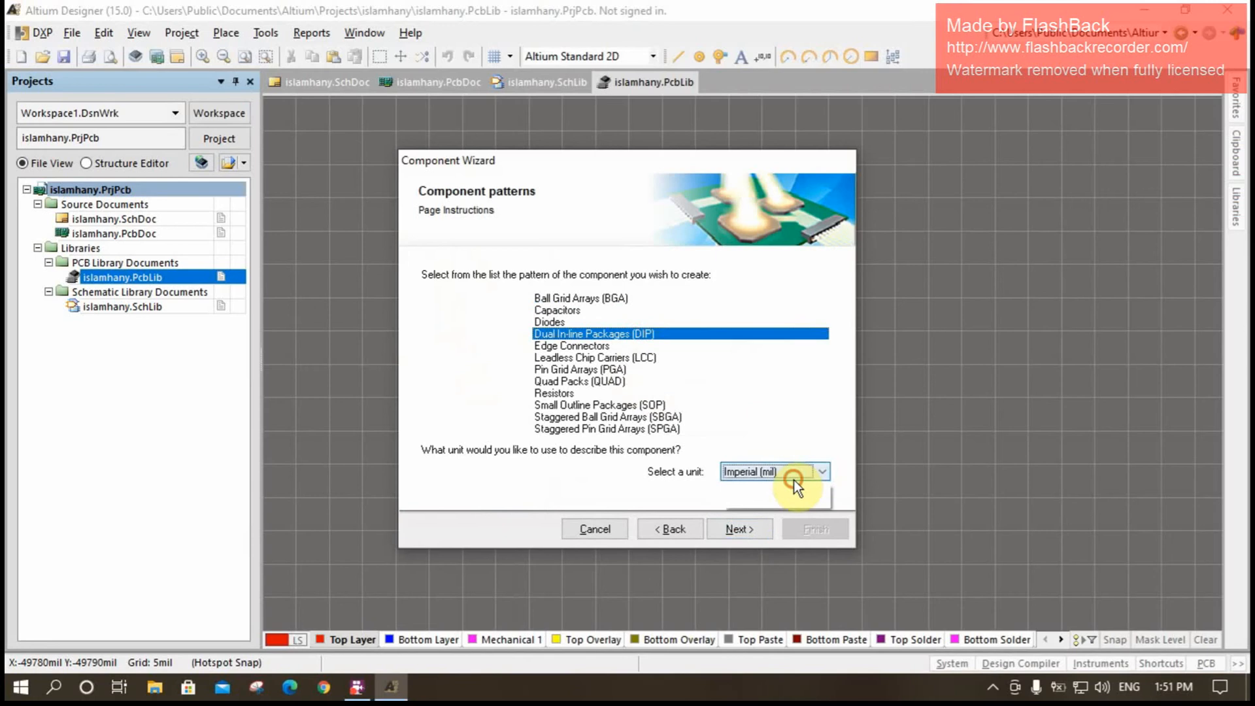
left_click(783, 494)
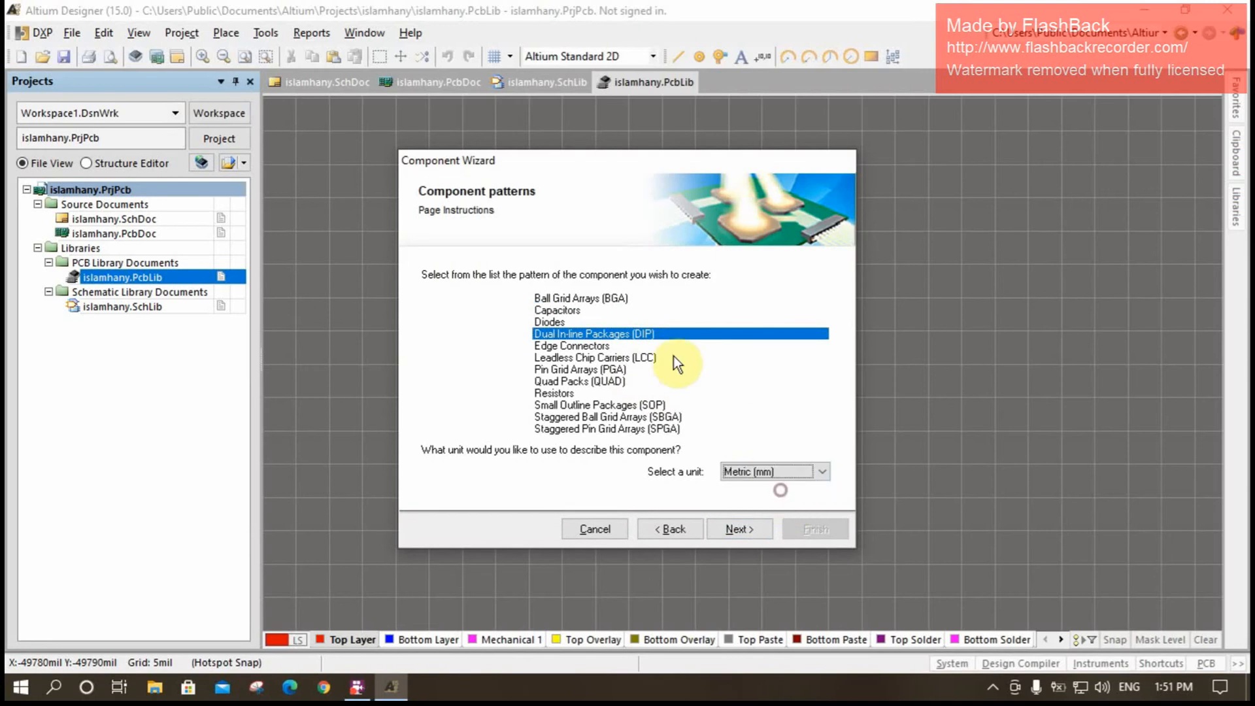
left_click(742, 531)
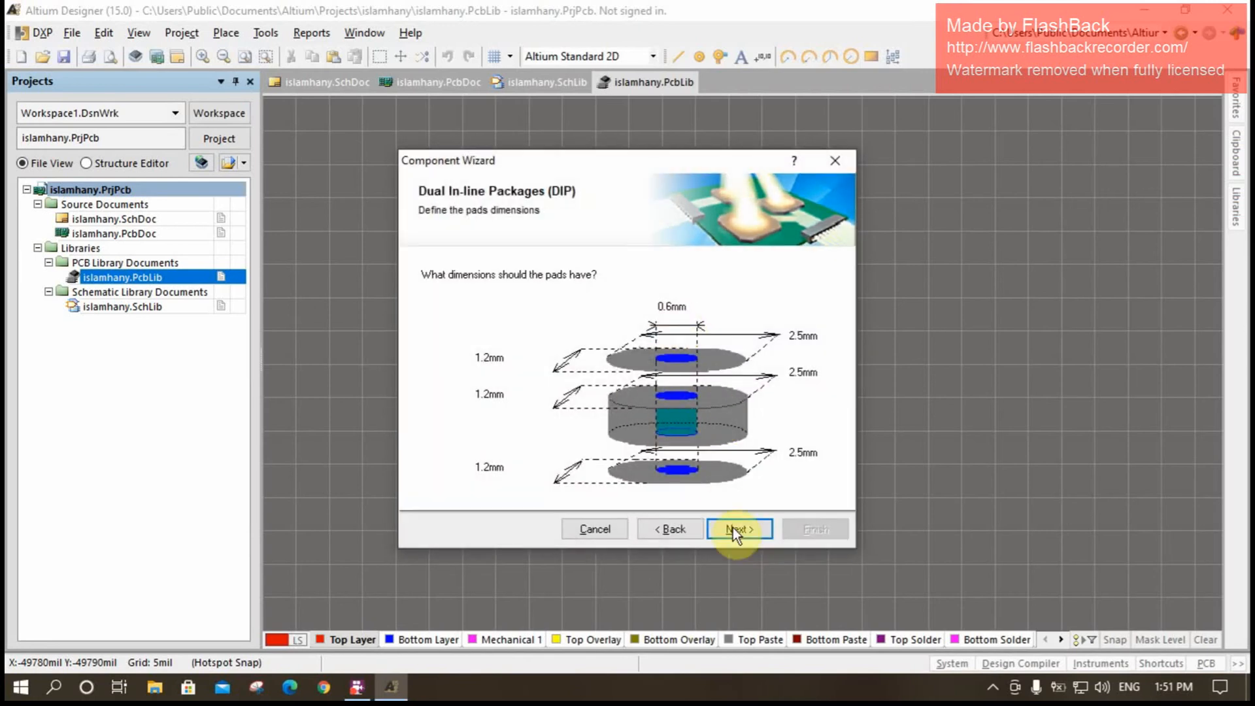
- Keep the default pad dimensions, pad spacing and outline width, and set the DIP's total number of pads to 4
left_click(749, 523)
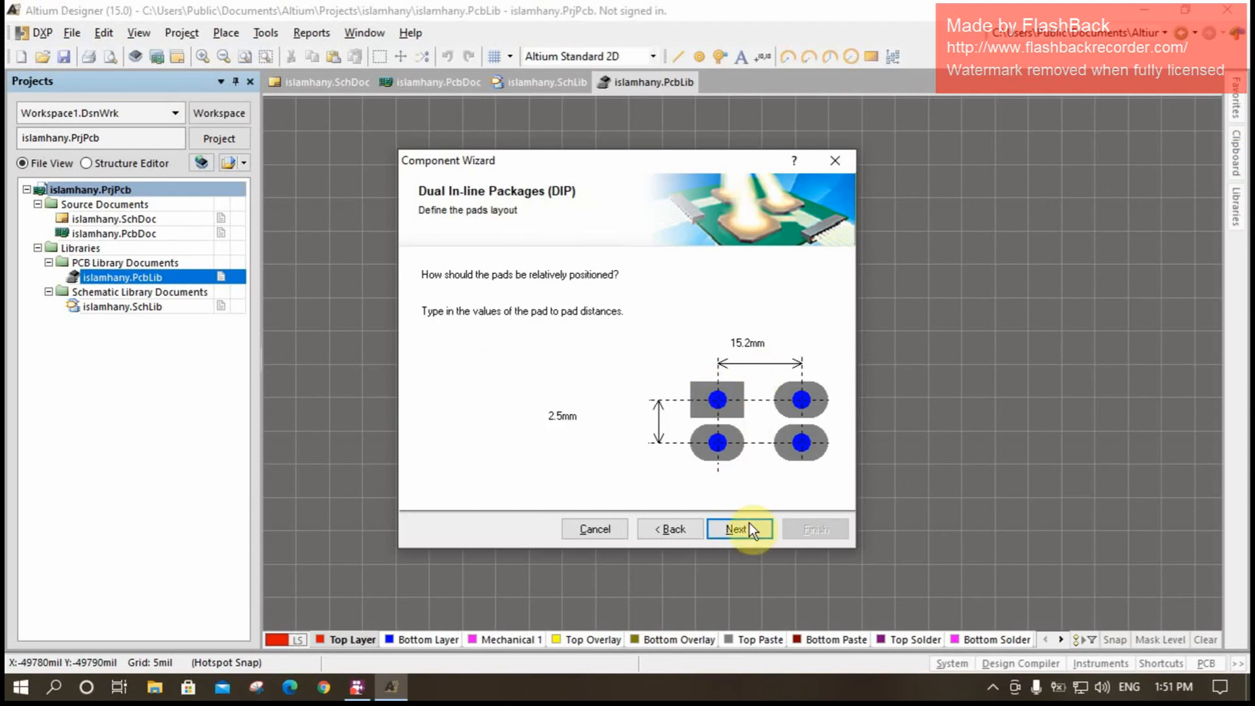
left_click(750, 531)
left_click(747, 525)
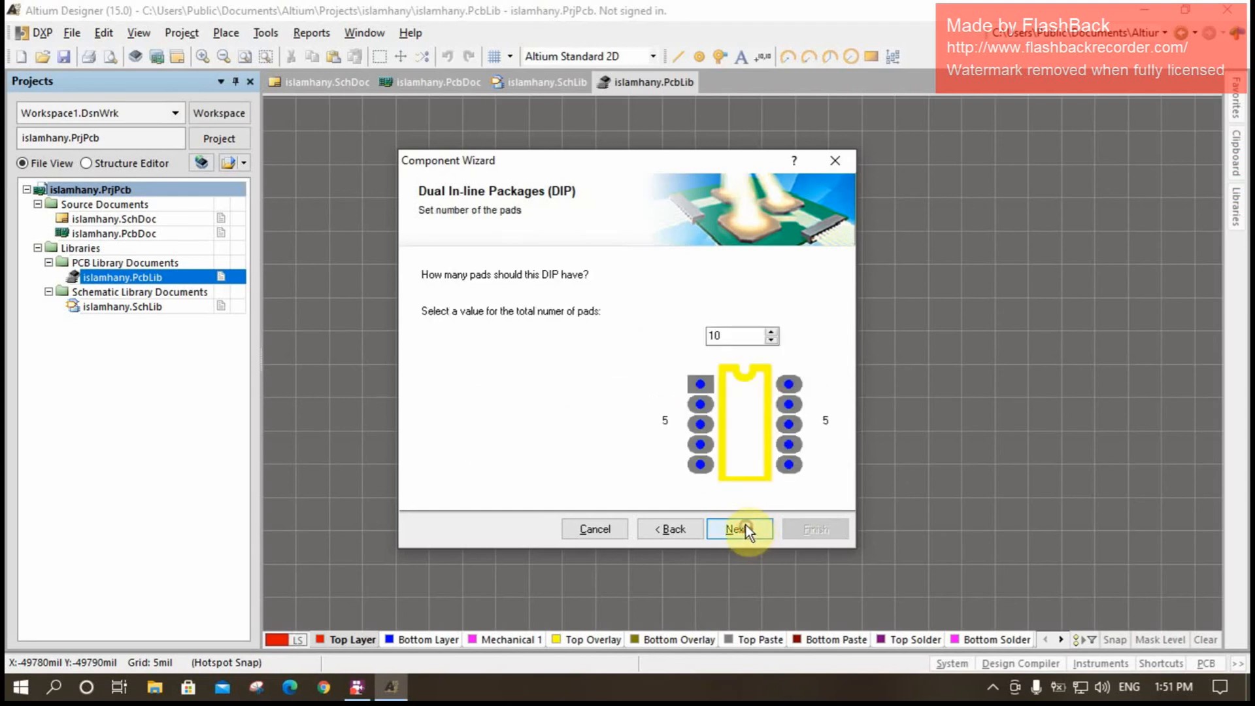
left_click_drag(735, 332, 685, 332)
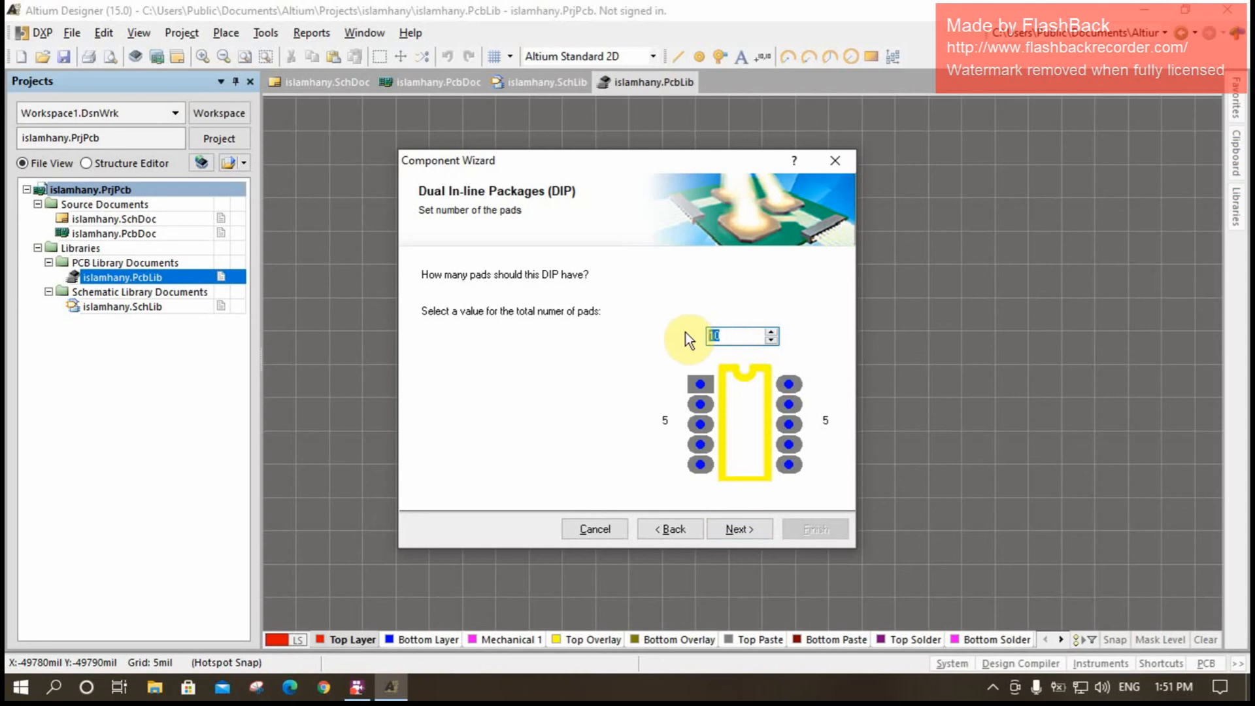
type("4")
left_click(742, 529)
- Name the DIP footprint TN and finish the Component Wizard
left_click_drag(493, 300, 363, 307)
type("TN")
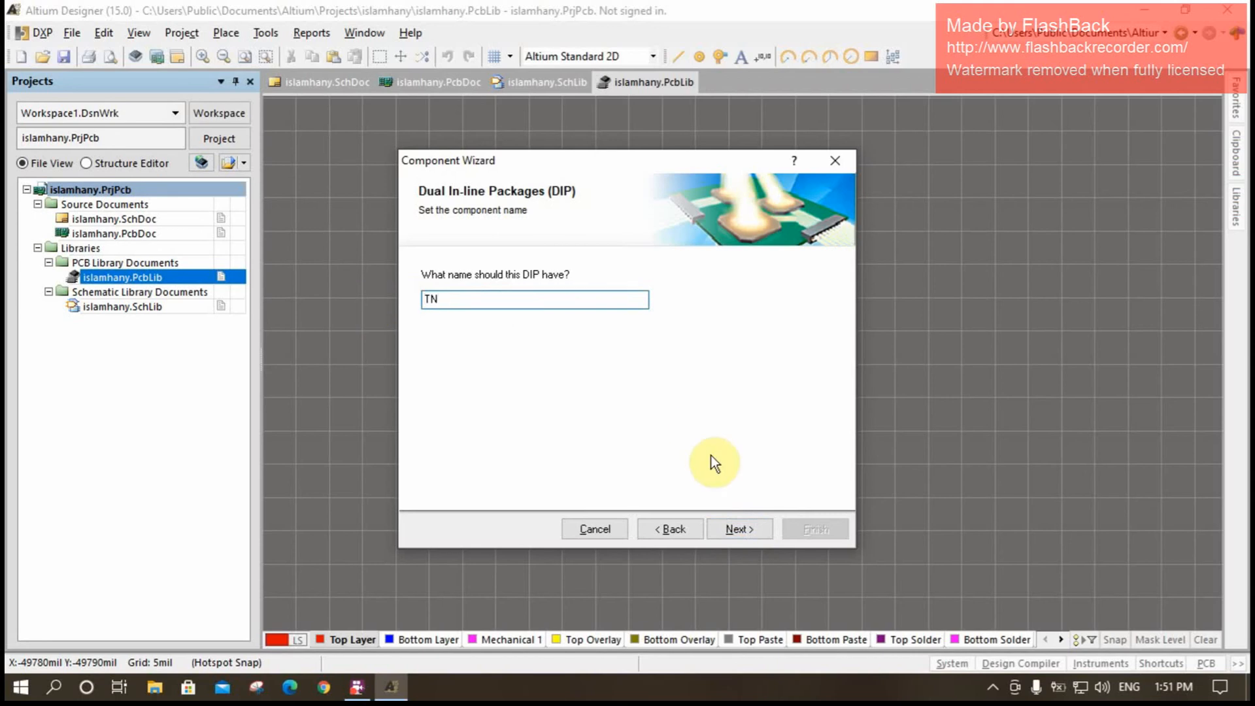
left_click(737, 528)
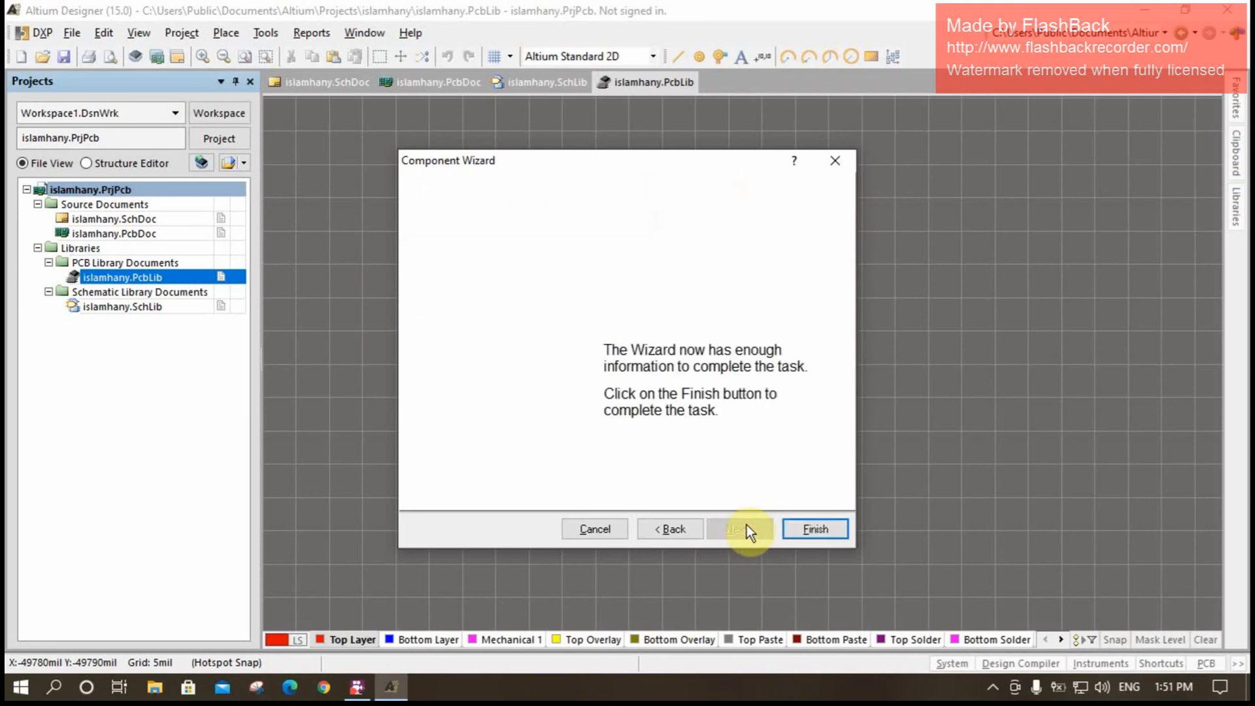
left_click(806, 521)
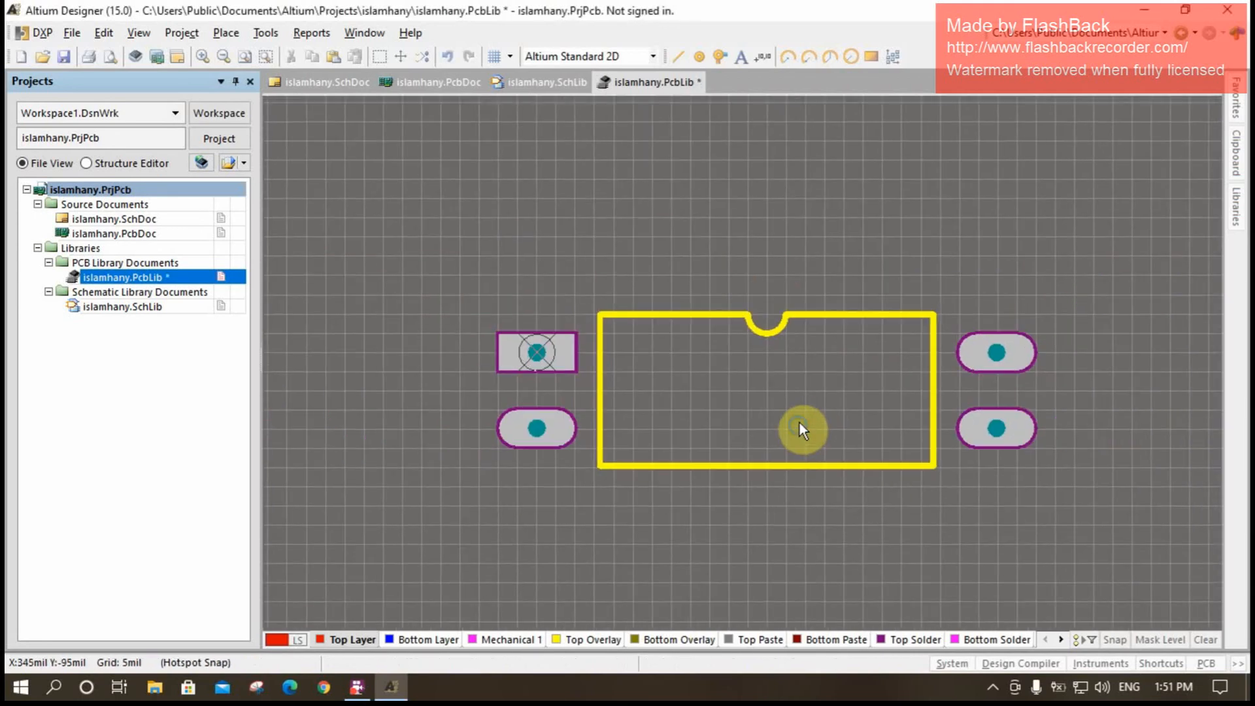
- Delete pad 4 from the new footprint
right_click(667, 393)
left_click(740, 413)
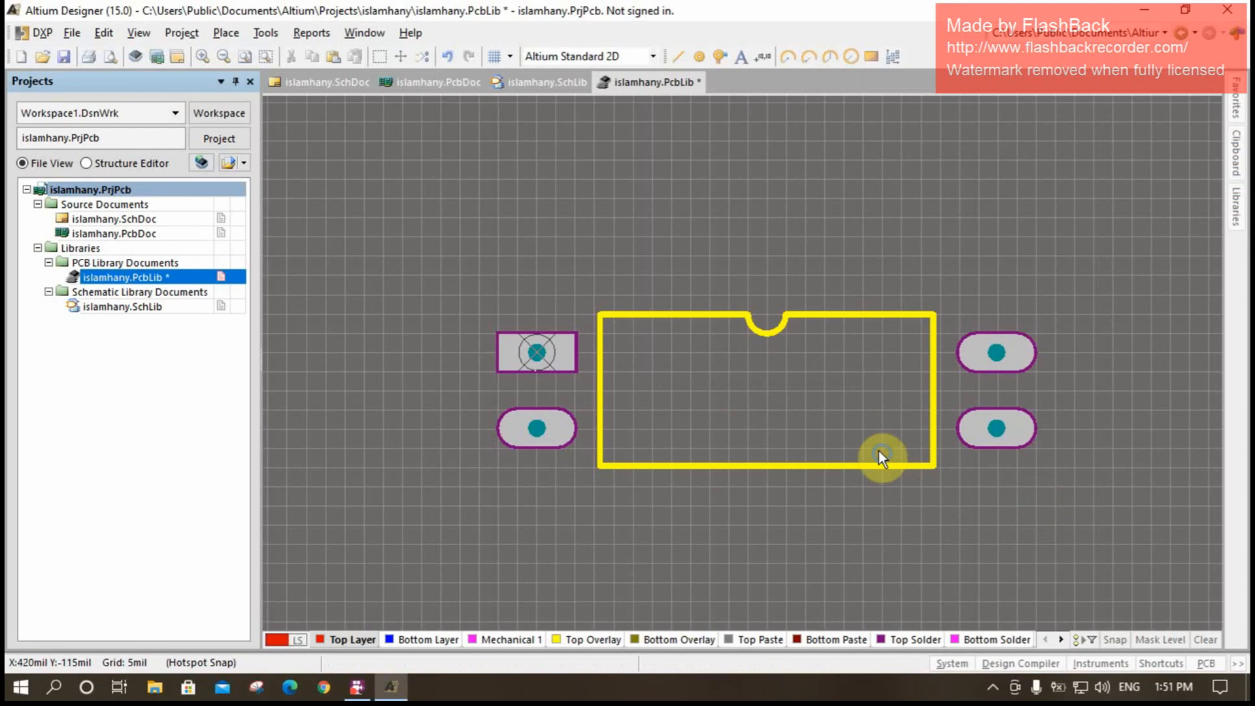
scroll(849, 426, "up", 2, "ctrl")
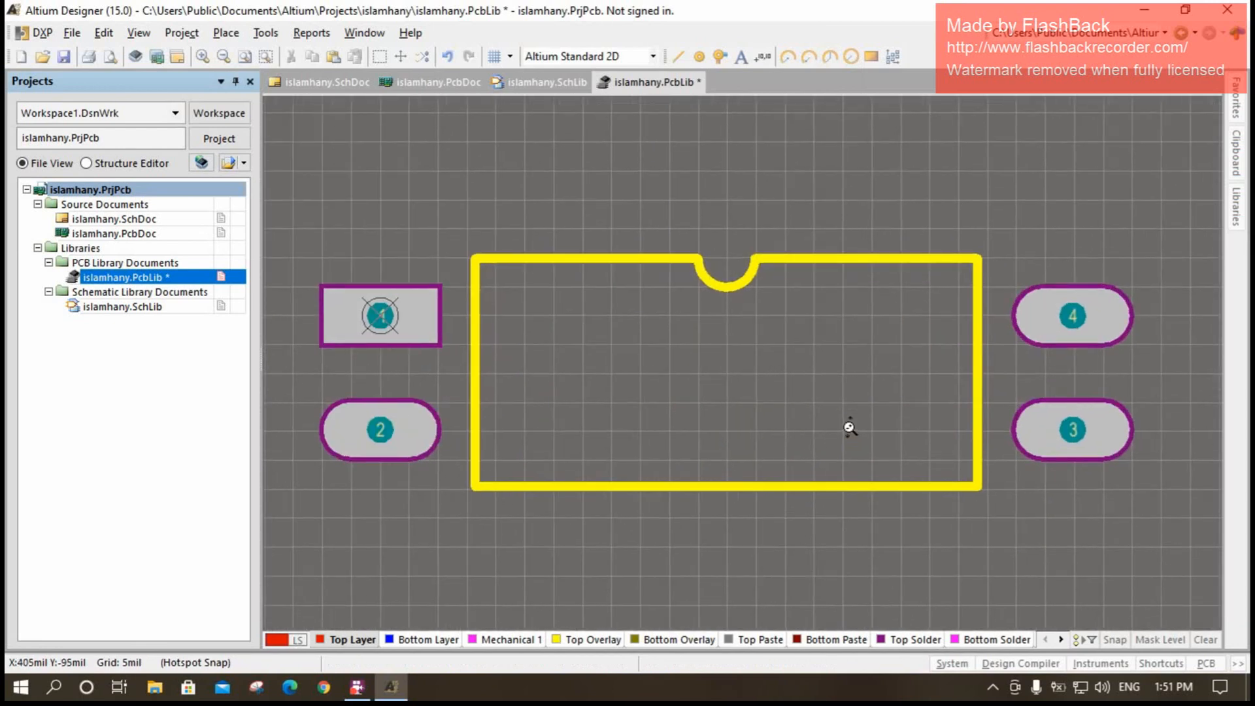
left_click(1092, 321)
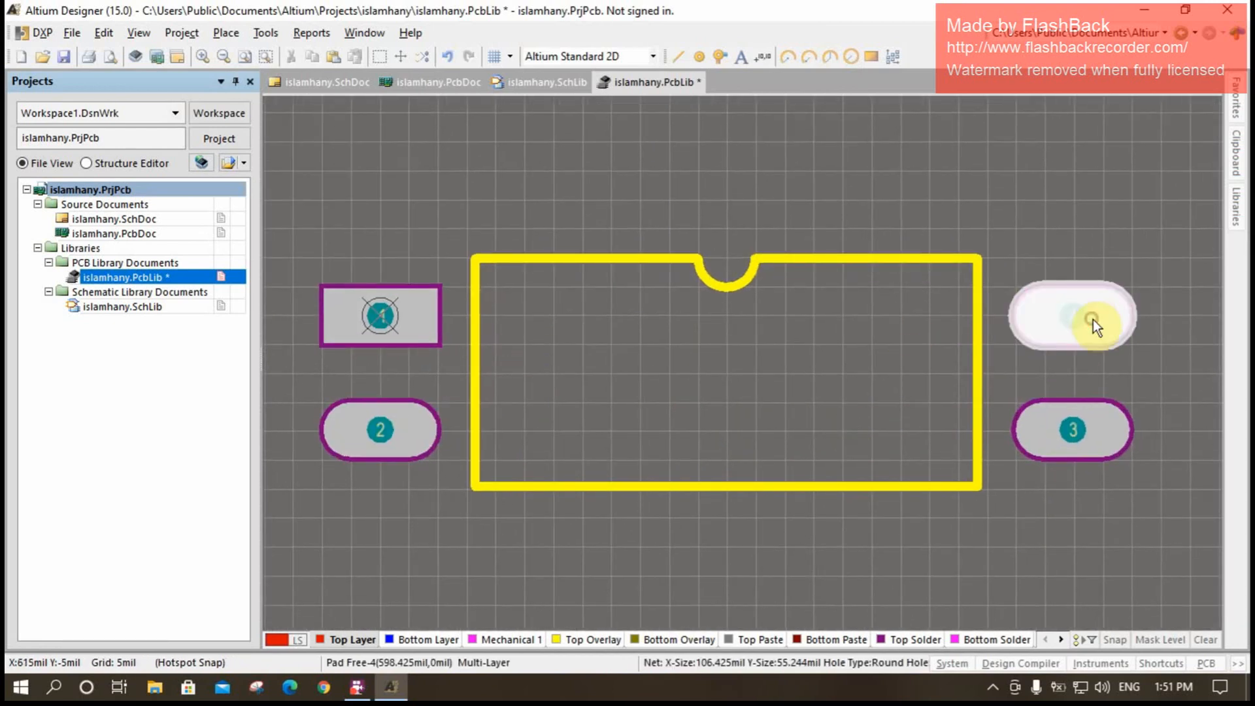
key("Delete")
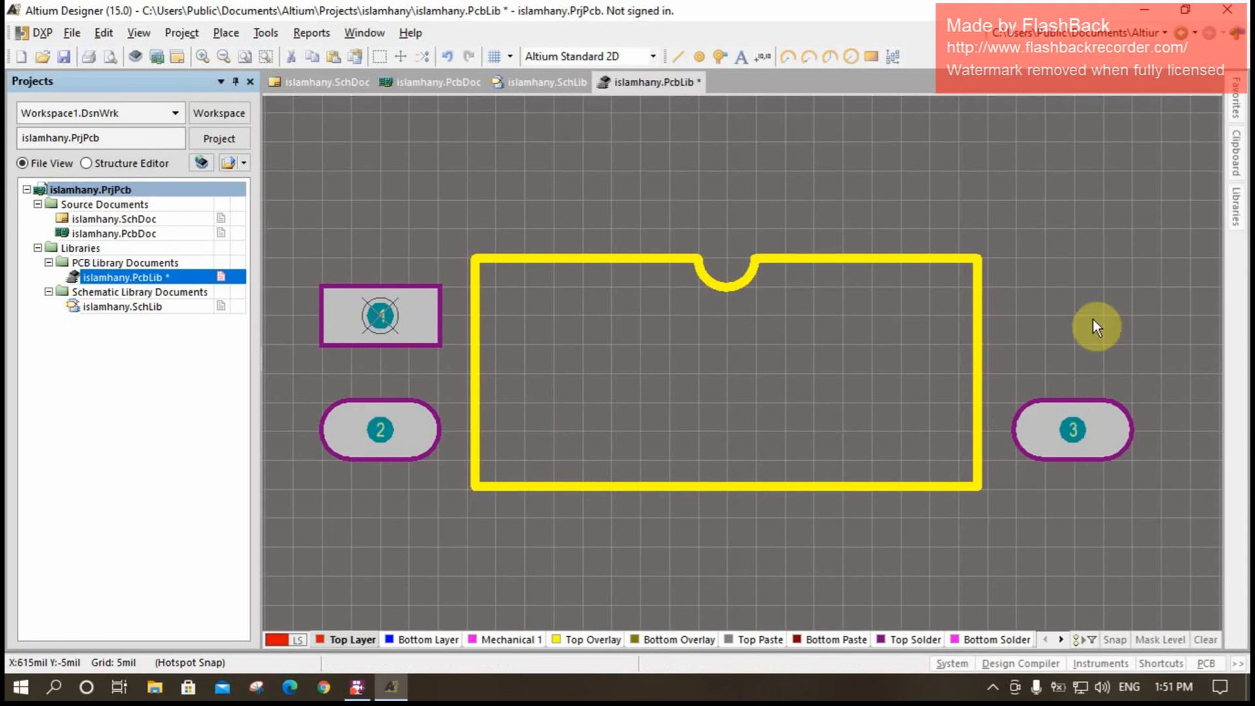
- Save the PCB library and bring up the 2N3904 component in the project's schematic library
scroll(598, 298, "down", 1, "ctrl")
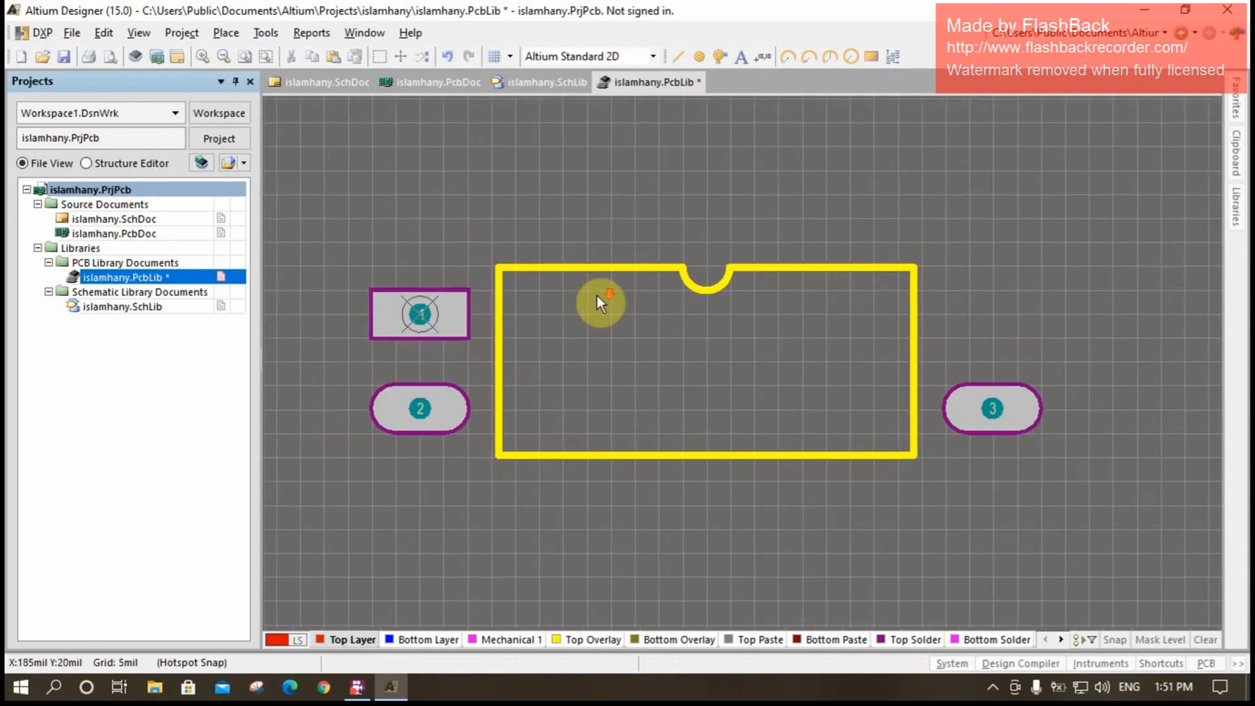
left_click(68, 56)
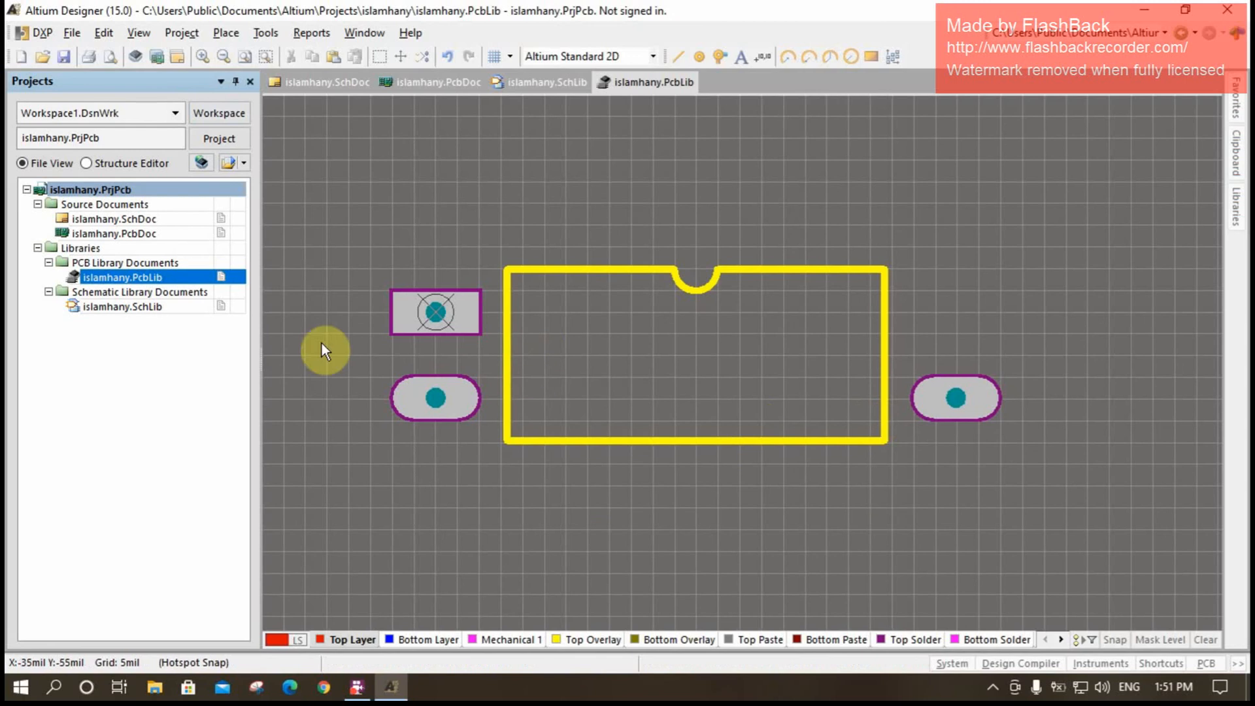
double_click(128, 310)
left_click(80, 641)
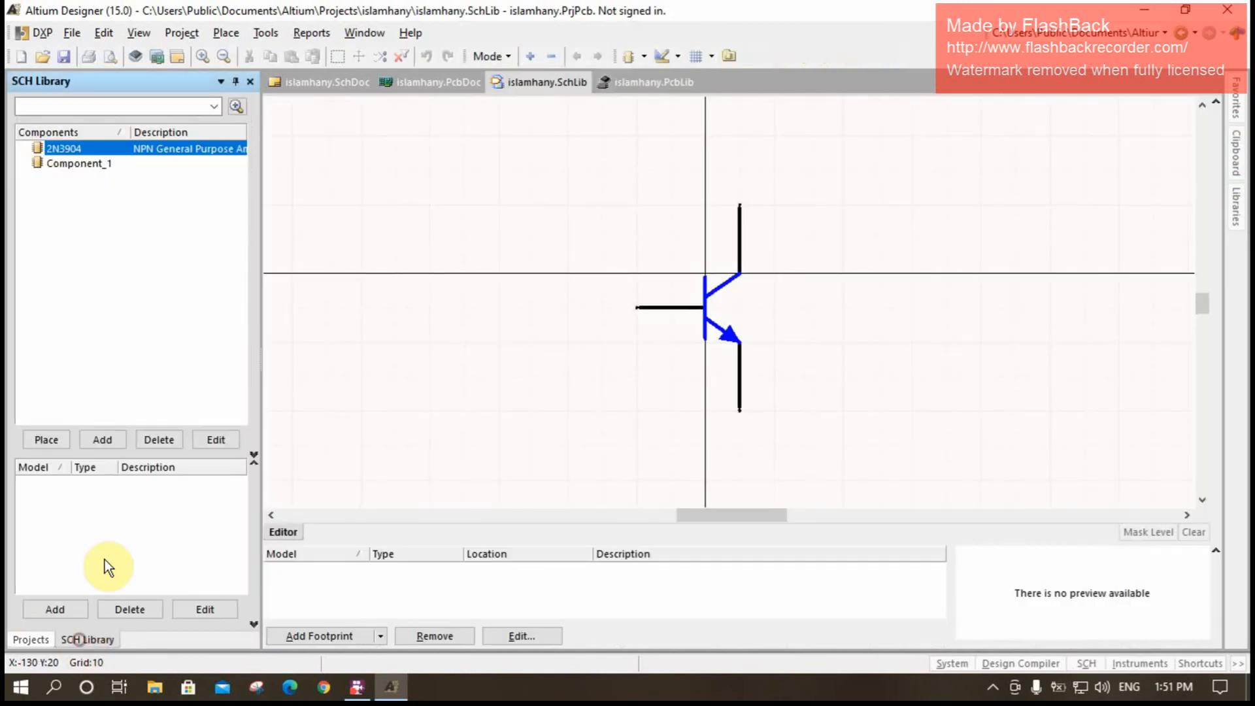
left_click(77, 152)
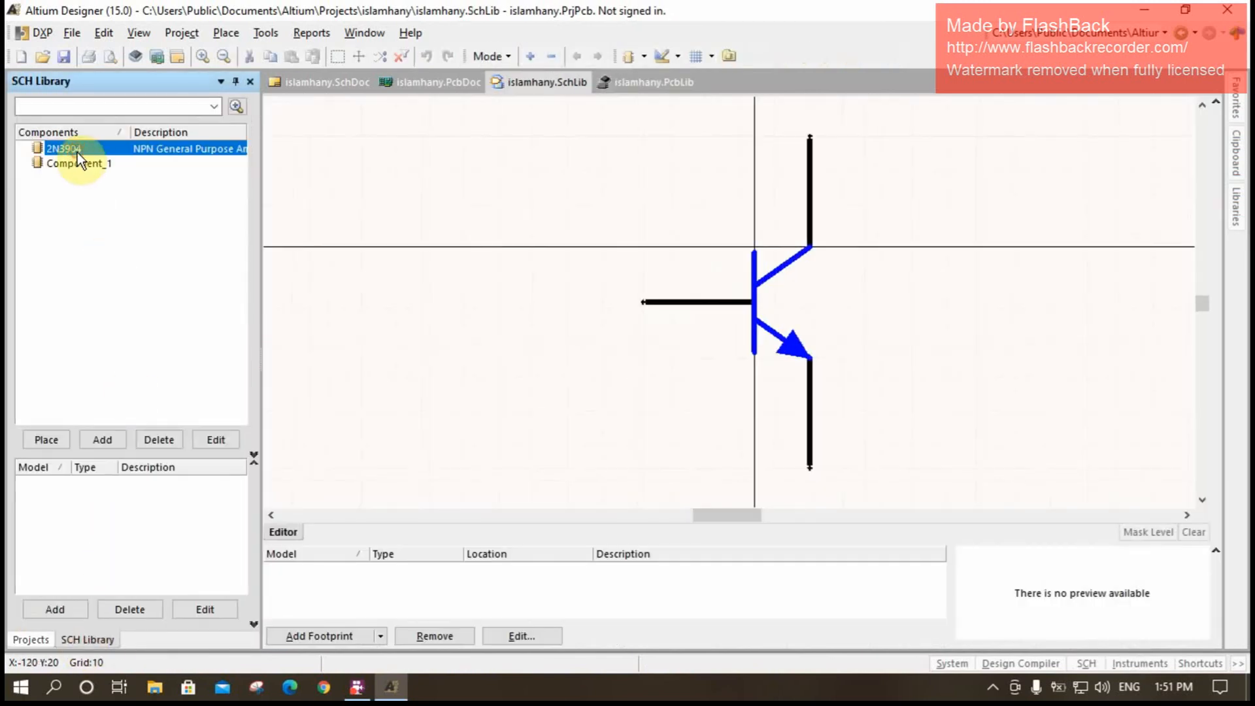
- Attach the TN footprint from the project's PCB library to the 2N3904 component and save the schematic library
left_click(328, 636)
left_click(724, 144)
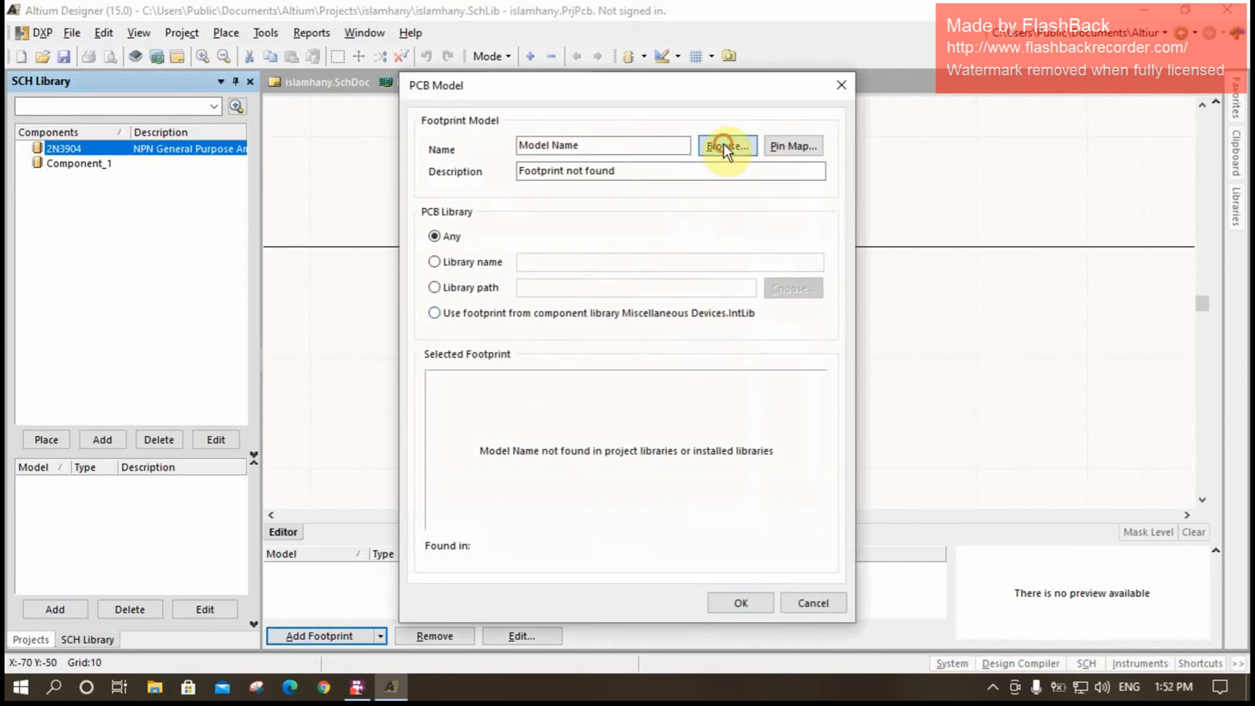
left_click(503, 252)
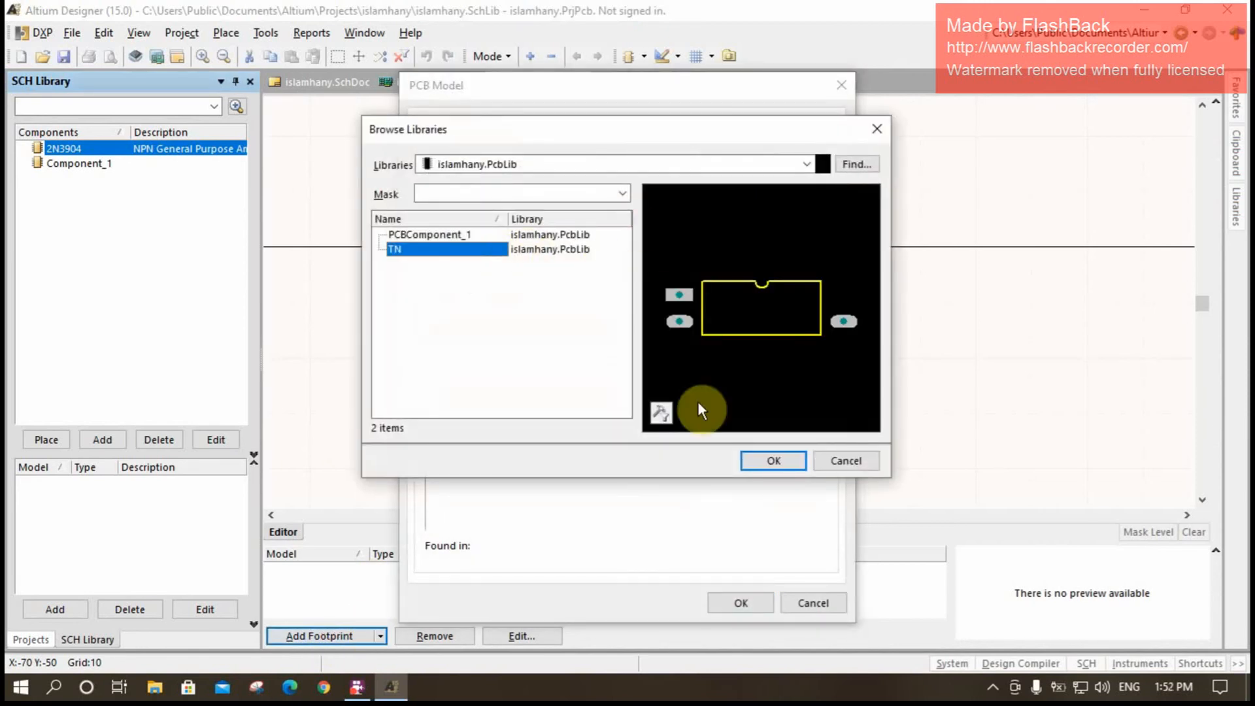
left_click(762, 459)
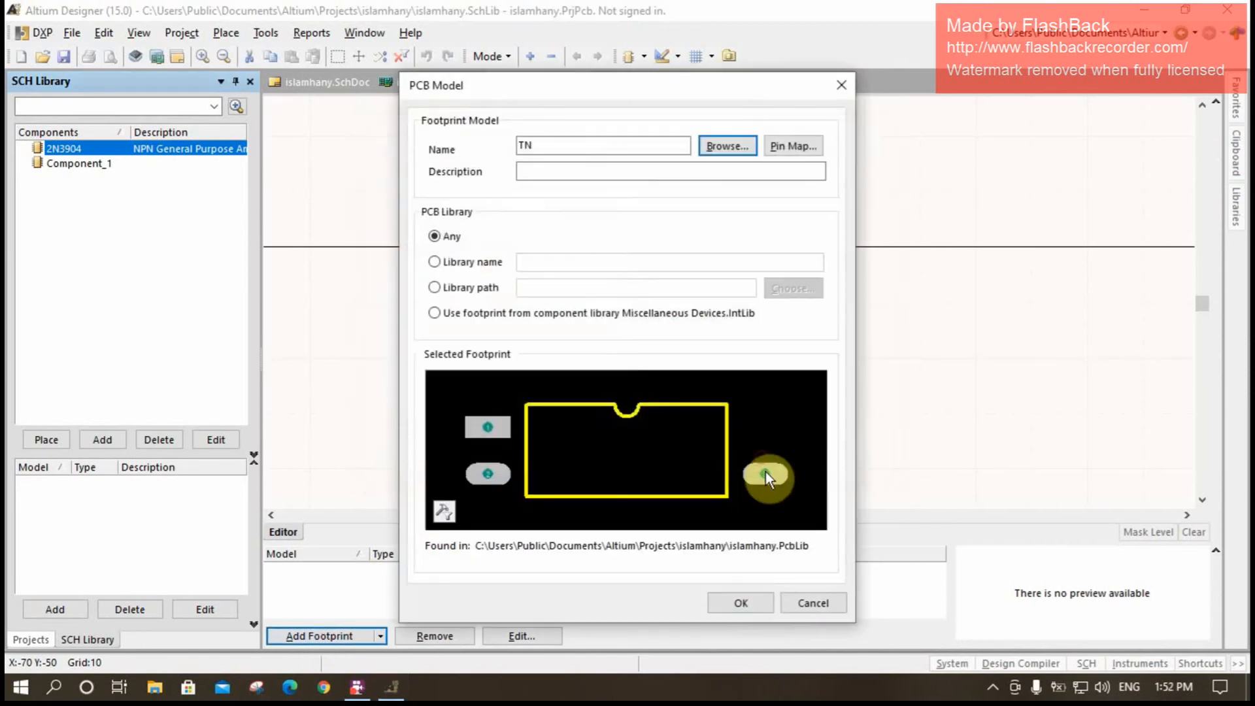
left_click(739, 601)
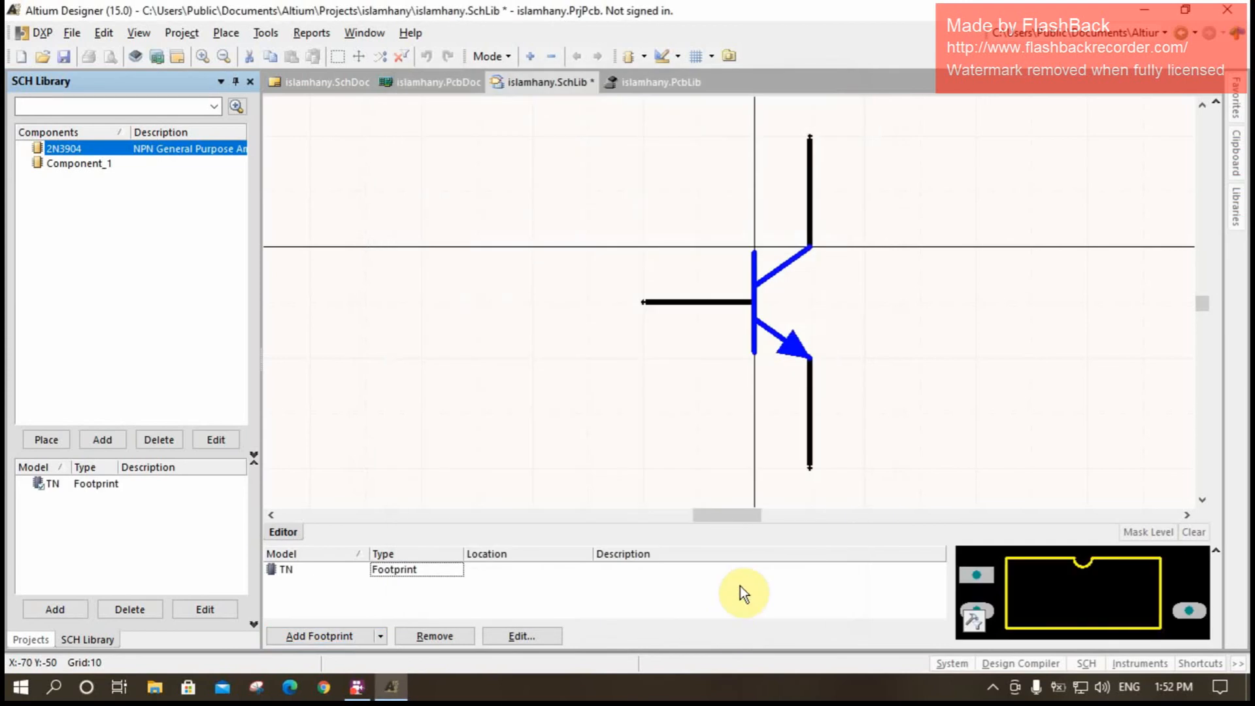
right_click(850, 291)
left_click(872, 289)
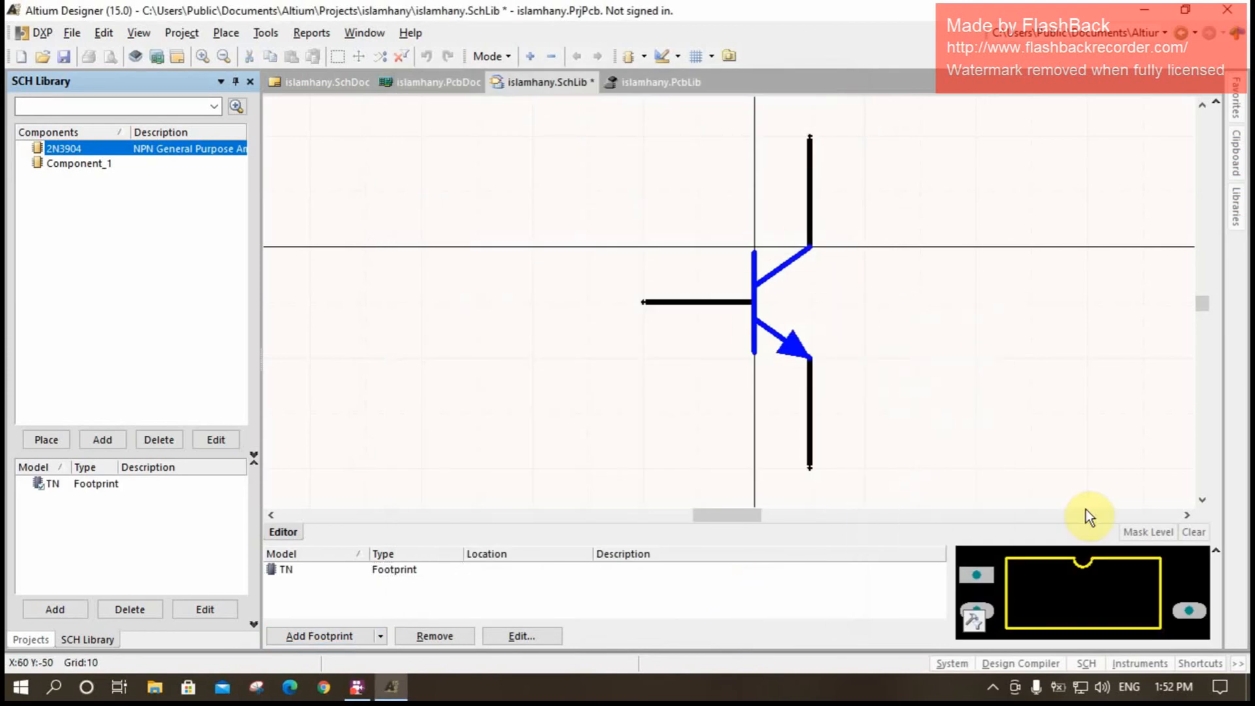
left_click(70, 53)
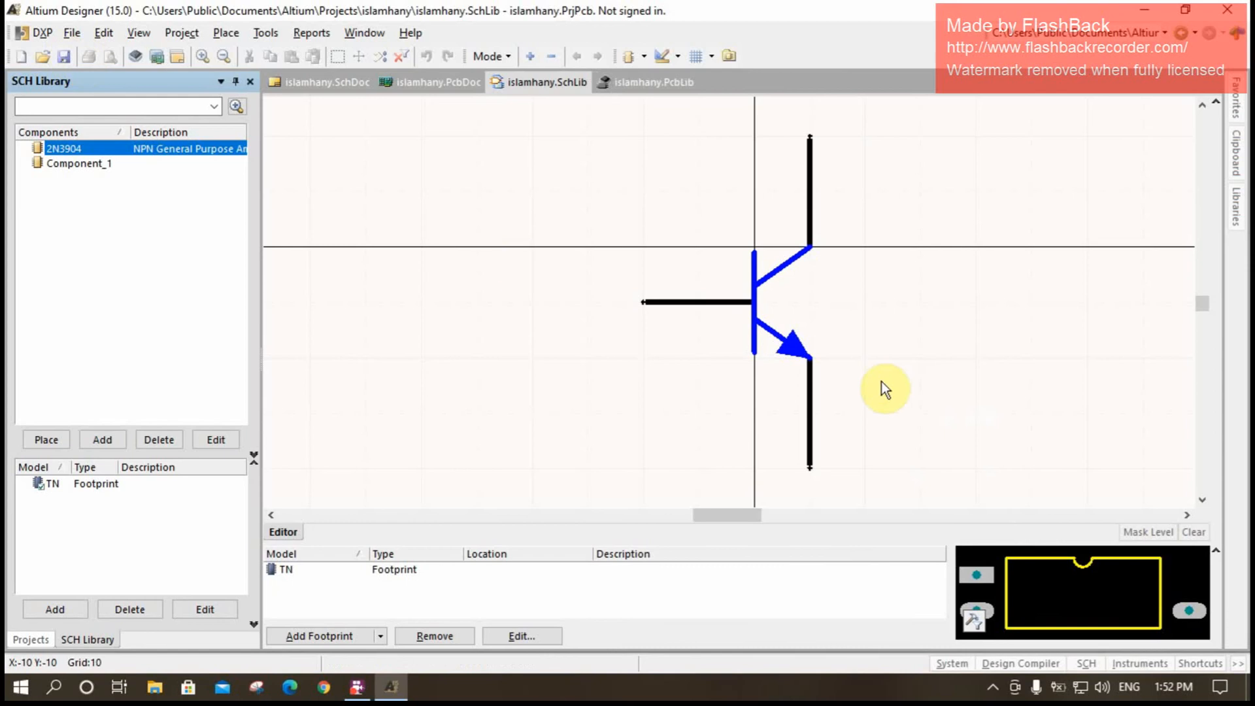
scroll(882, 385, "down", 1, "ctrl")
scroll(880, 383, "down", 1, "ctrl")
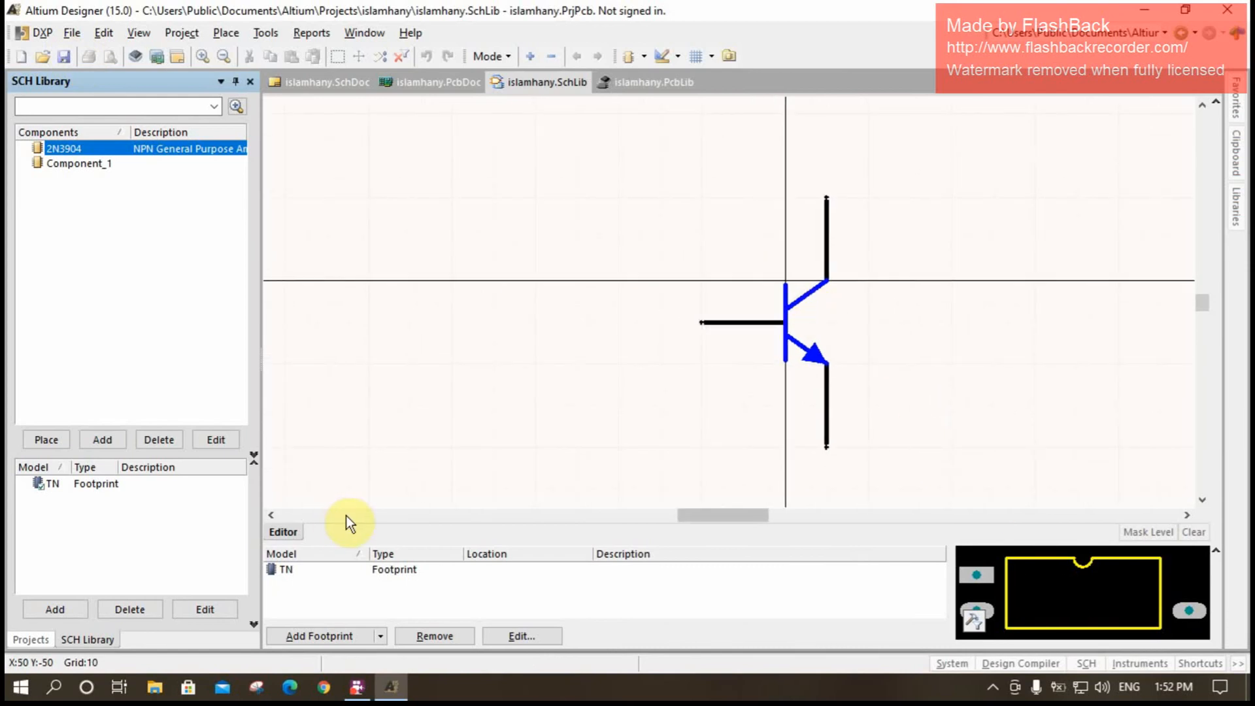
- Create a new Integrated Library project in its own folder, named like the PCB project with 1 appended
left_click(25, 642)
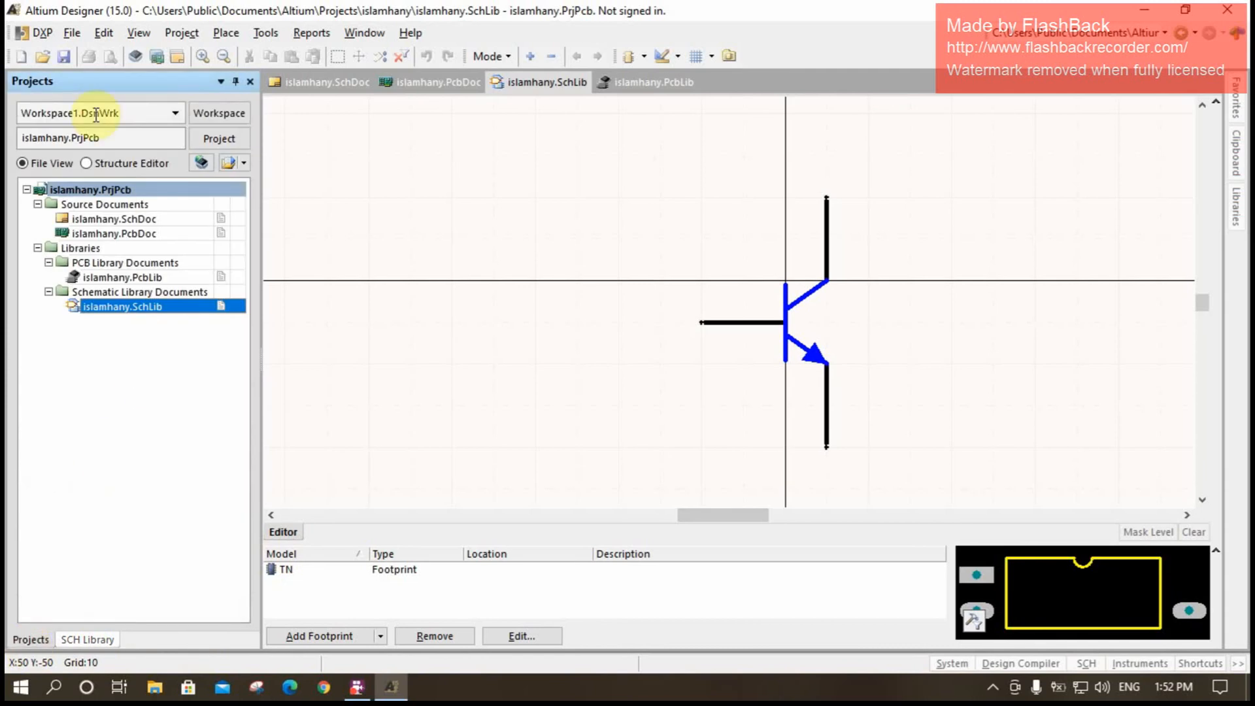
left_click(70, 32)
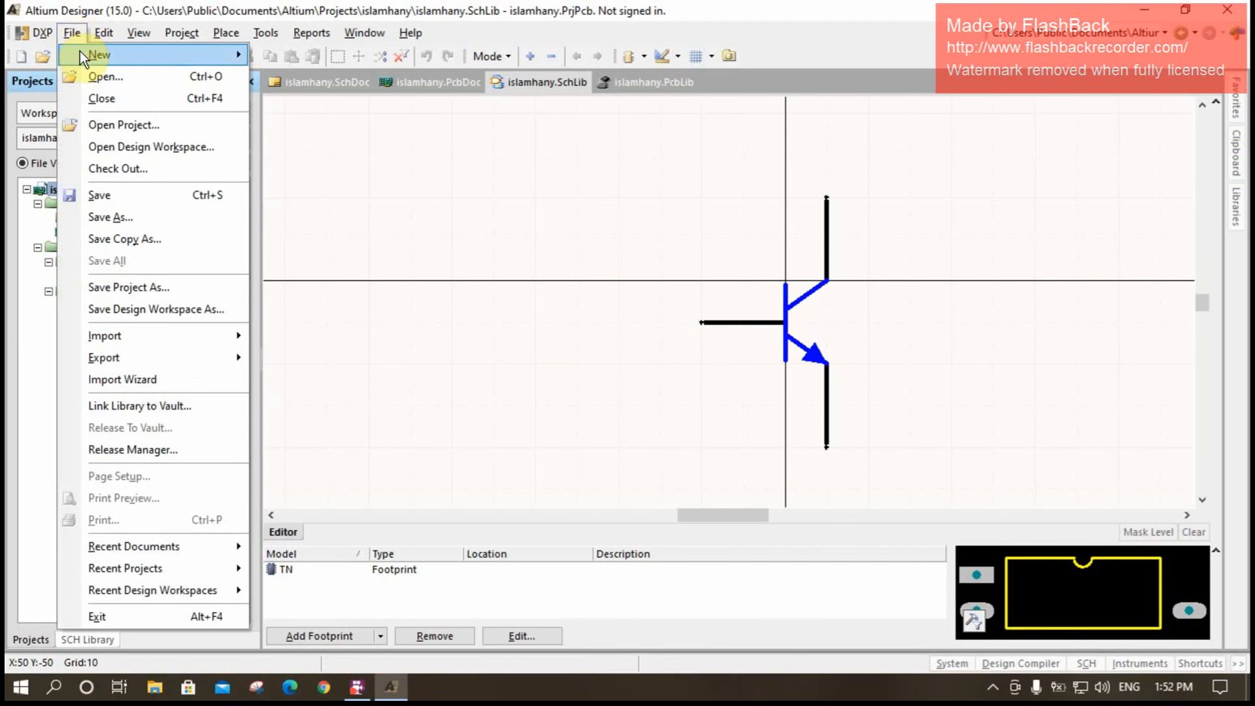
mouse_move(80, 52)
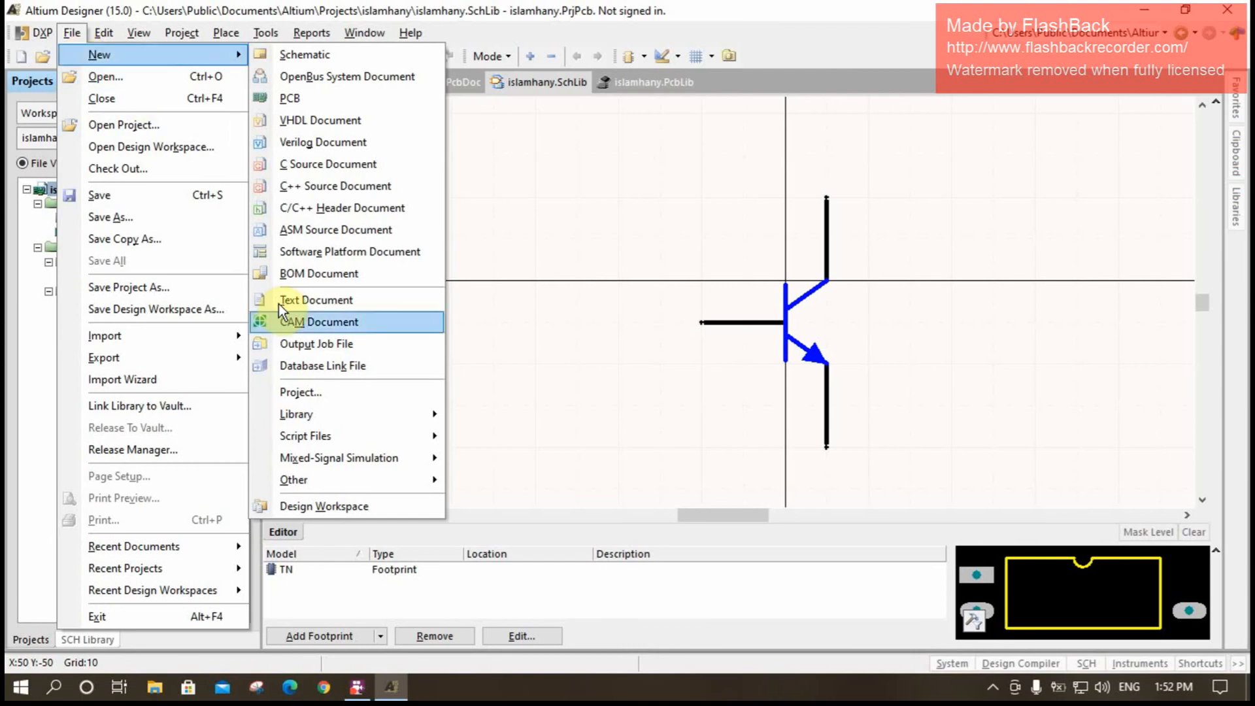
left_click(333, 395)
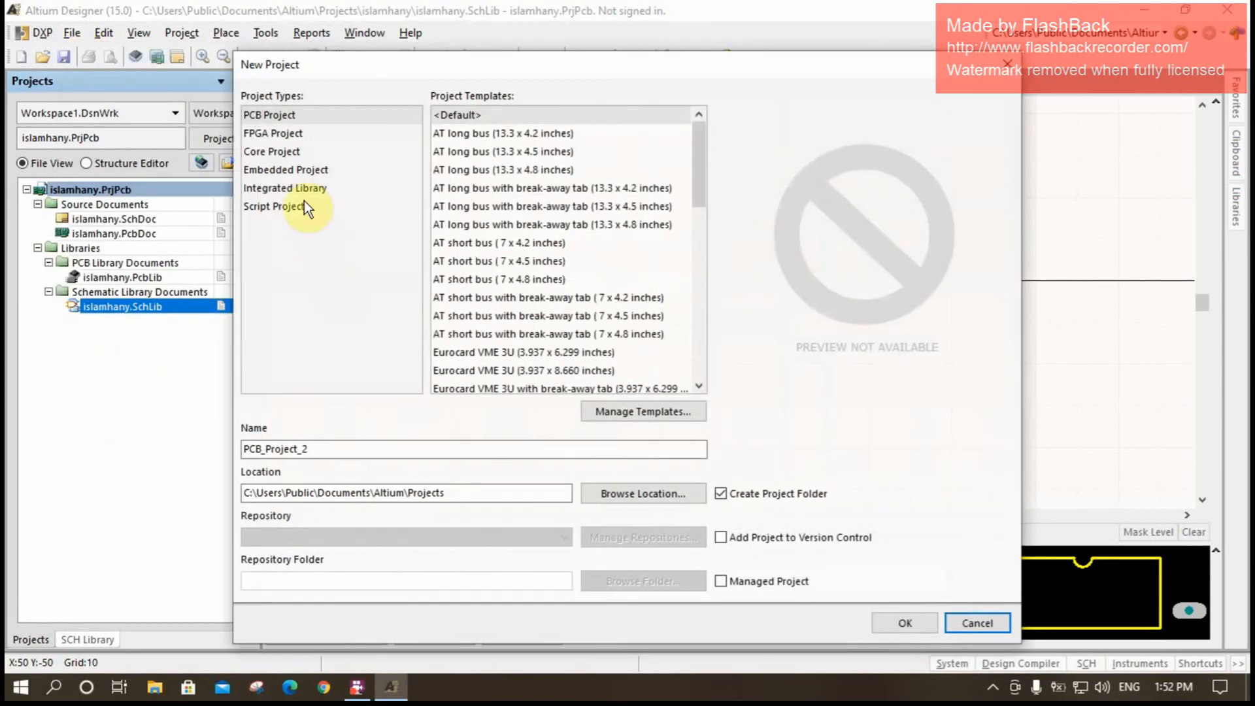
left_click(301, 190)
double_click(363, 450)
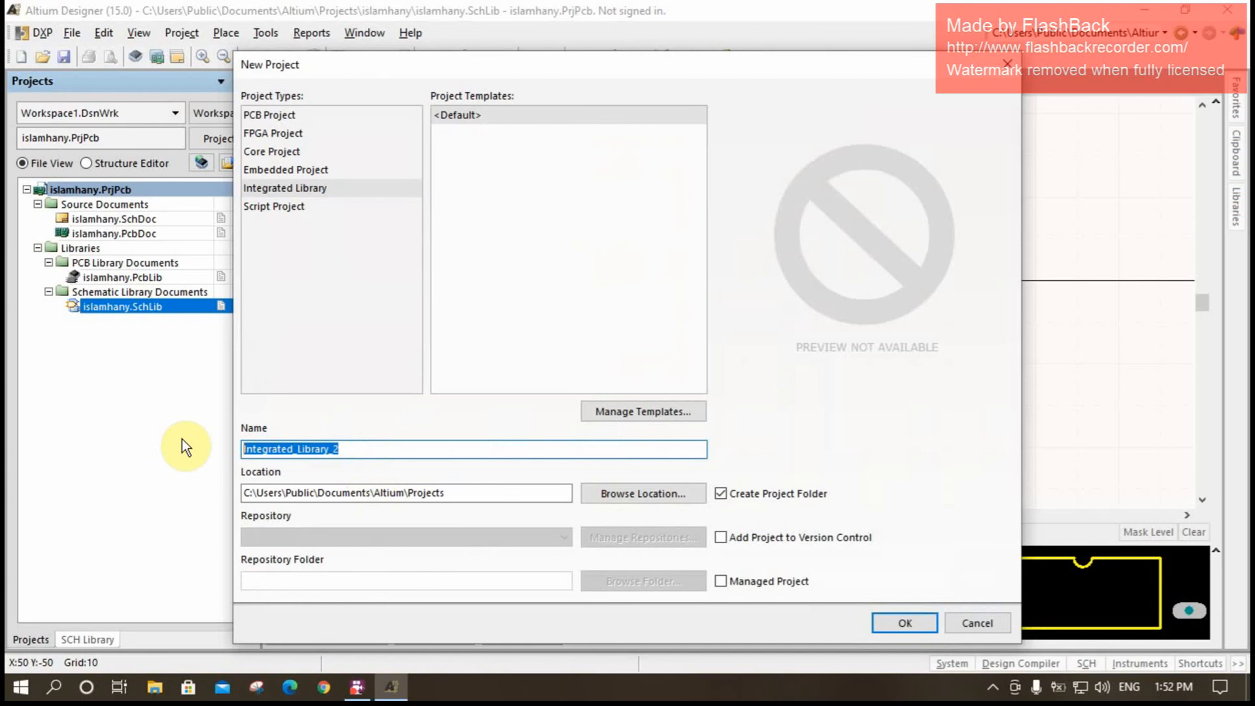
type("islamhany")
left_click(901, 622)
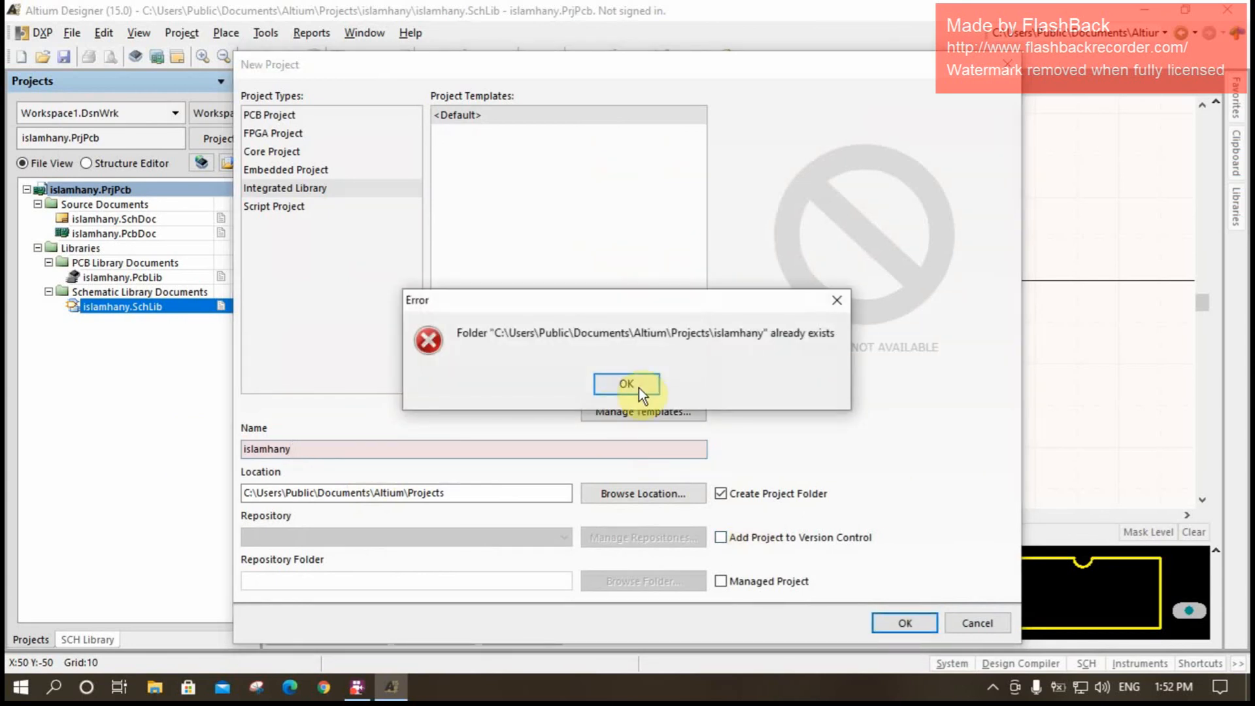
left_click(838, 301)
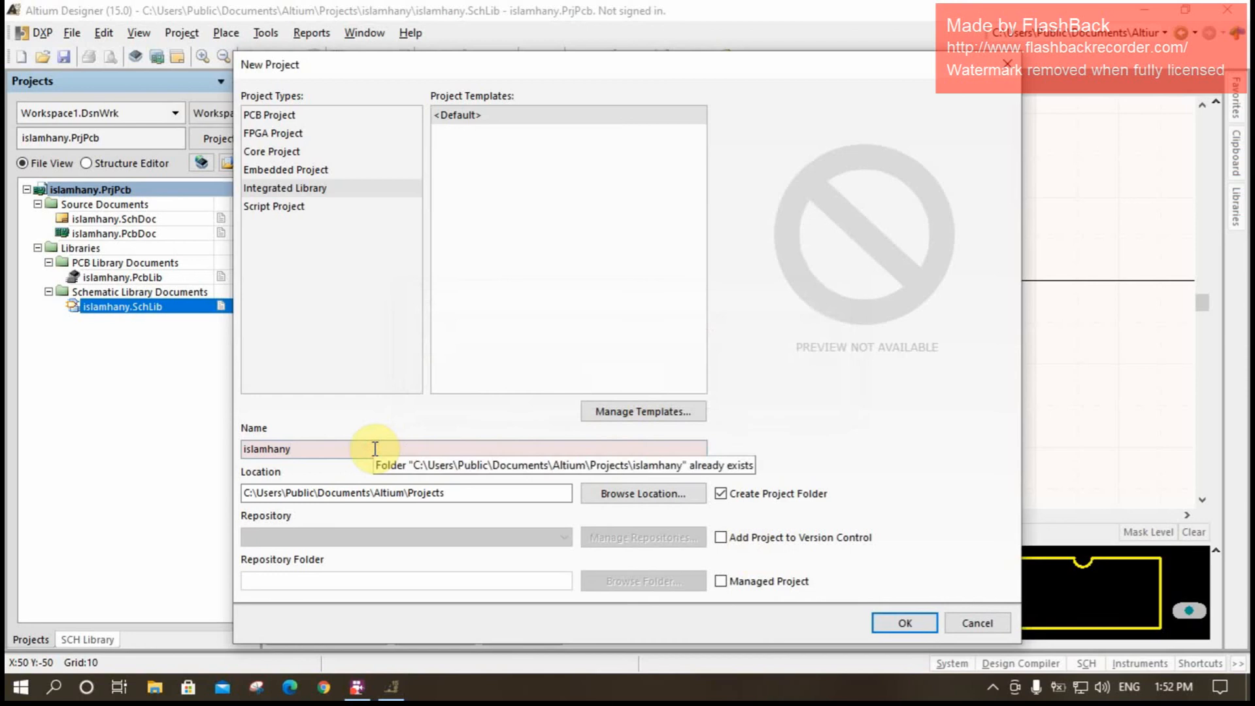
type("1")
left_click(896, 621)
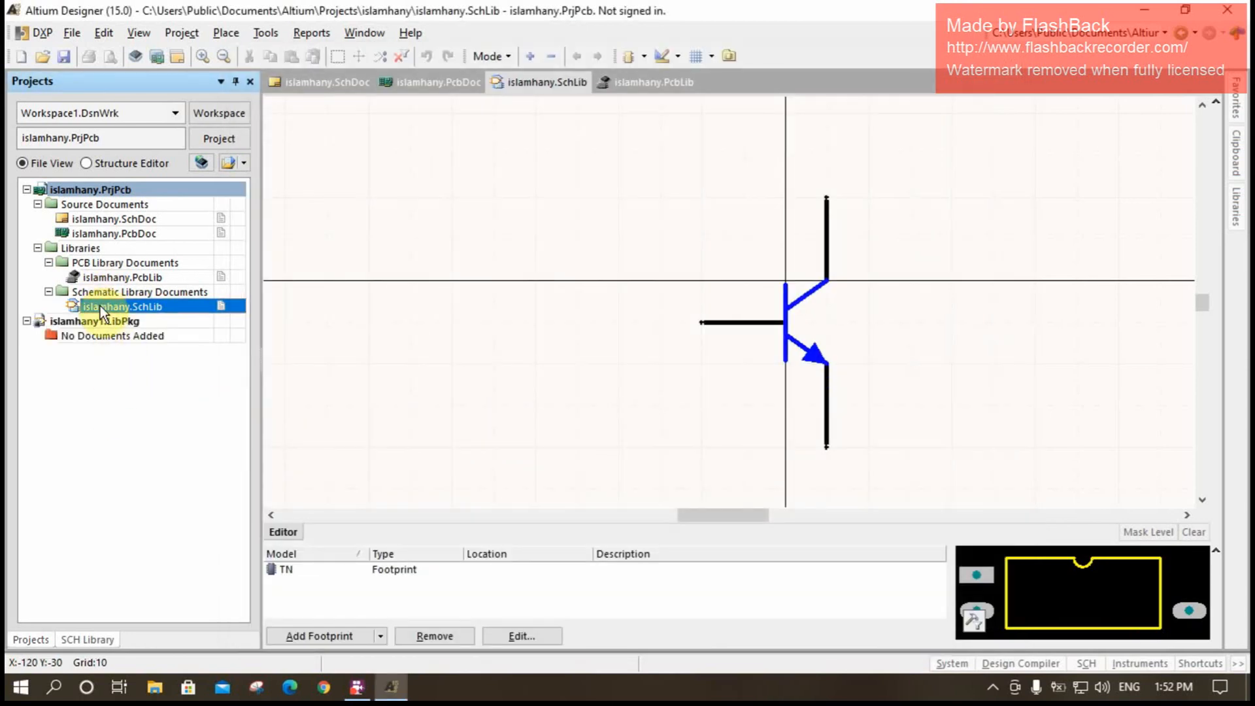
- Move the schematic library and the PCB library from the PCB project into the integrated library project and save that project
left_click_drag(109, 309, 72, 328)
left_click_drag(107, 280, 115, 359)
left_click_drag(103, 276, 96, 318)
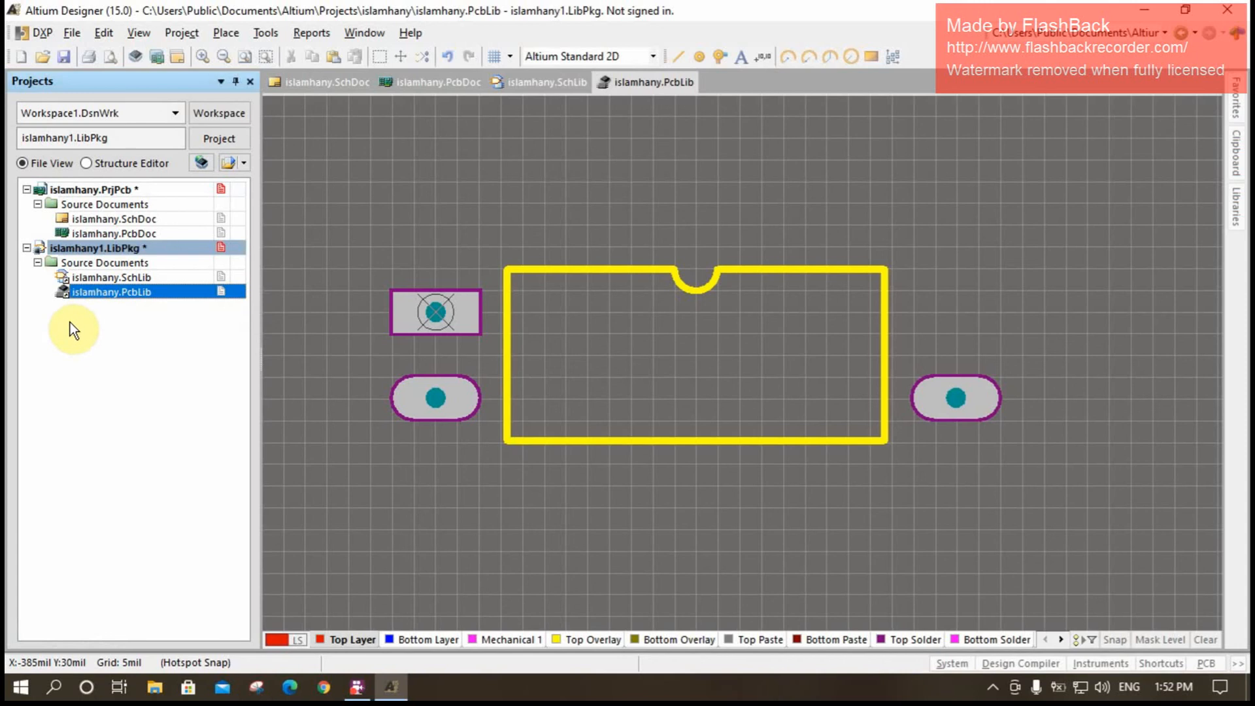
right_click(123, 248)
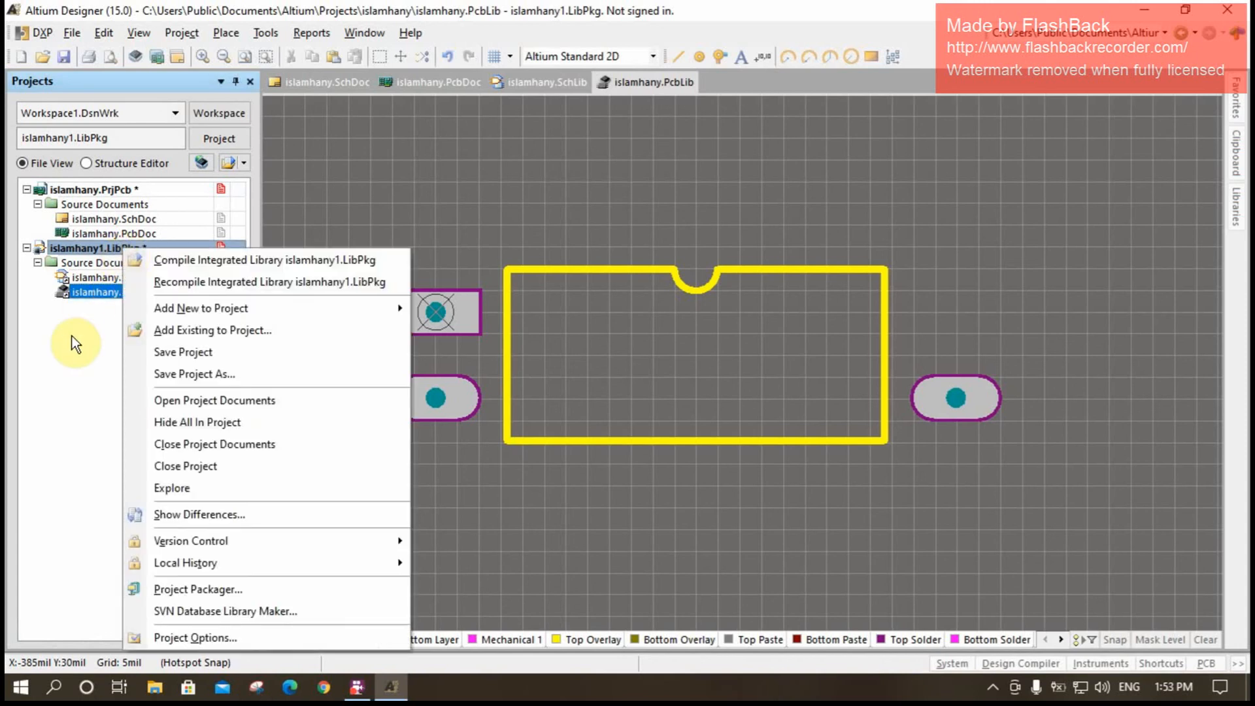
left_click(155, 353)
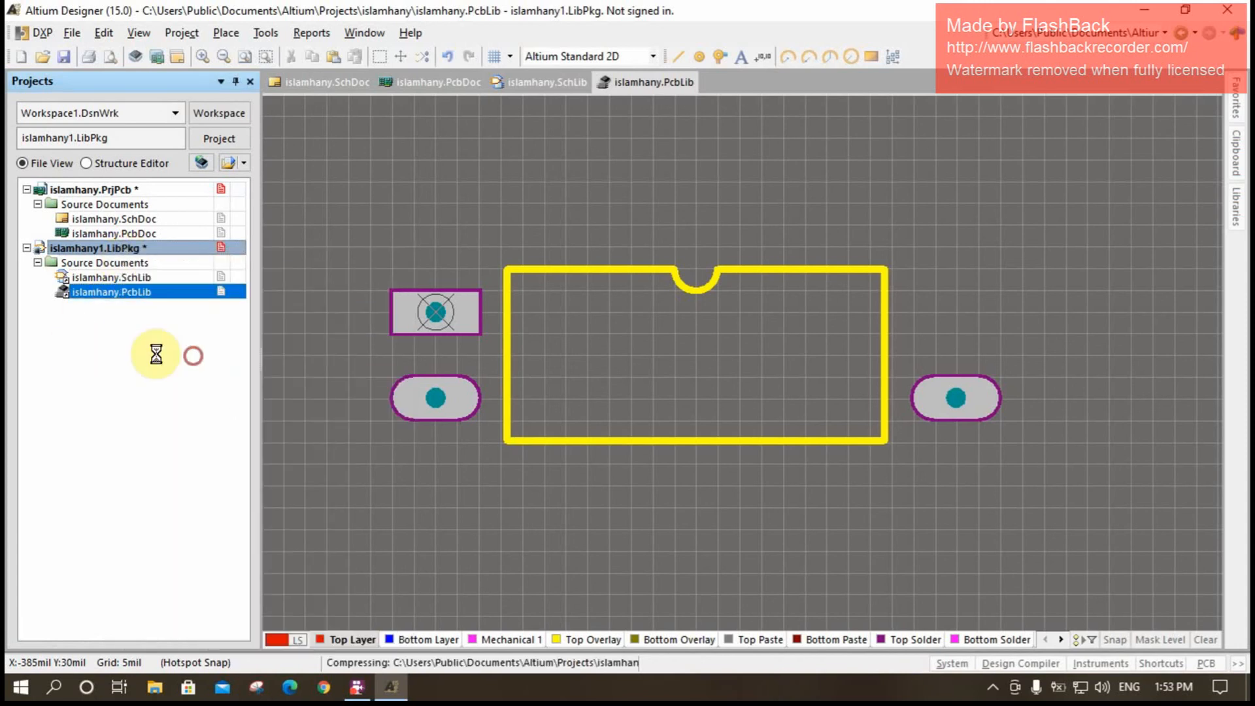
- Compile the integrated library project and check the compile messages for errors
right_click(116, 247)
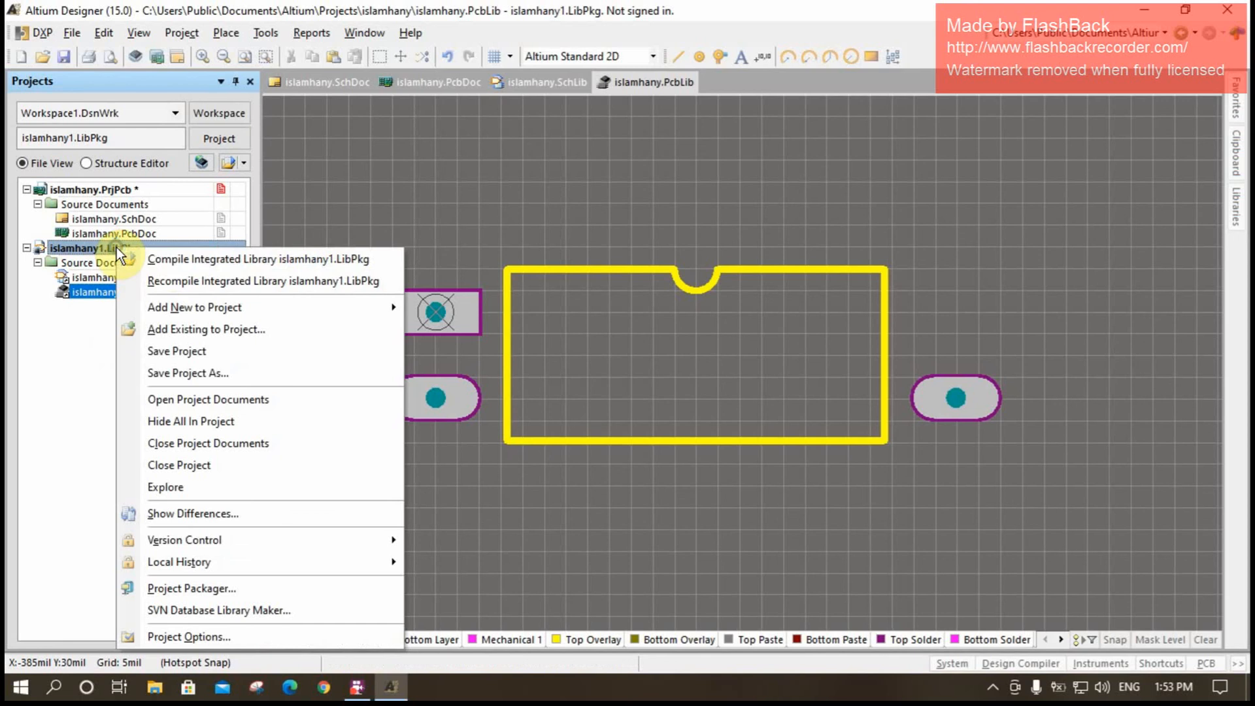
left_click(170, 259)
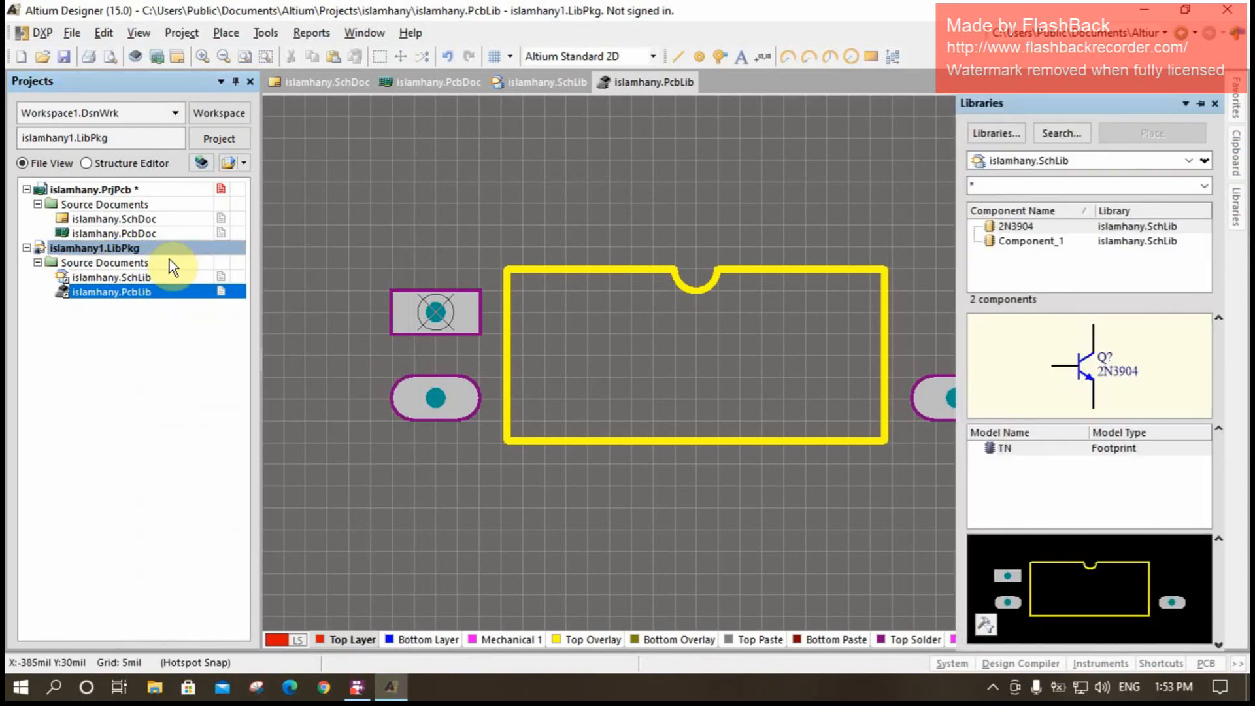
left_click(953, 664)
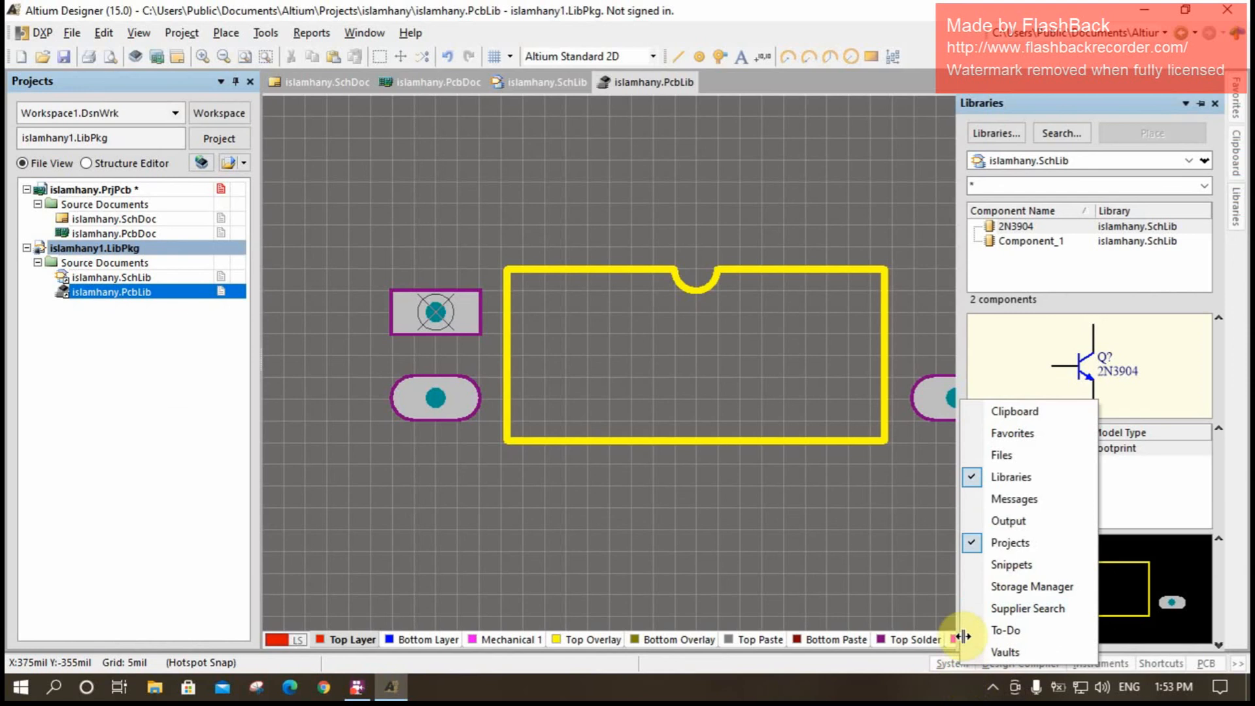
left_click(1013, 501)
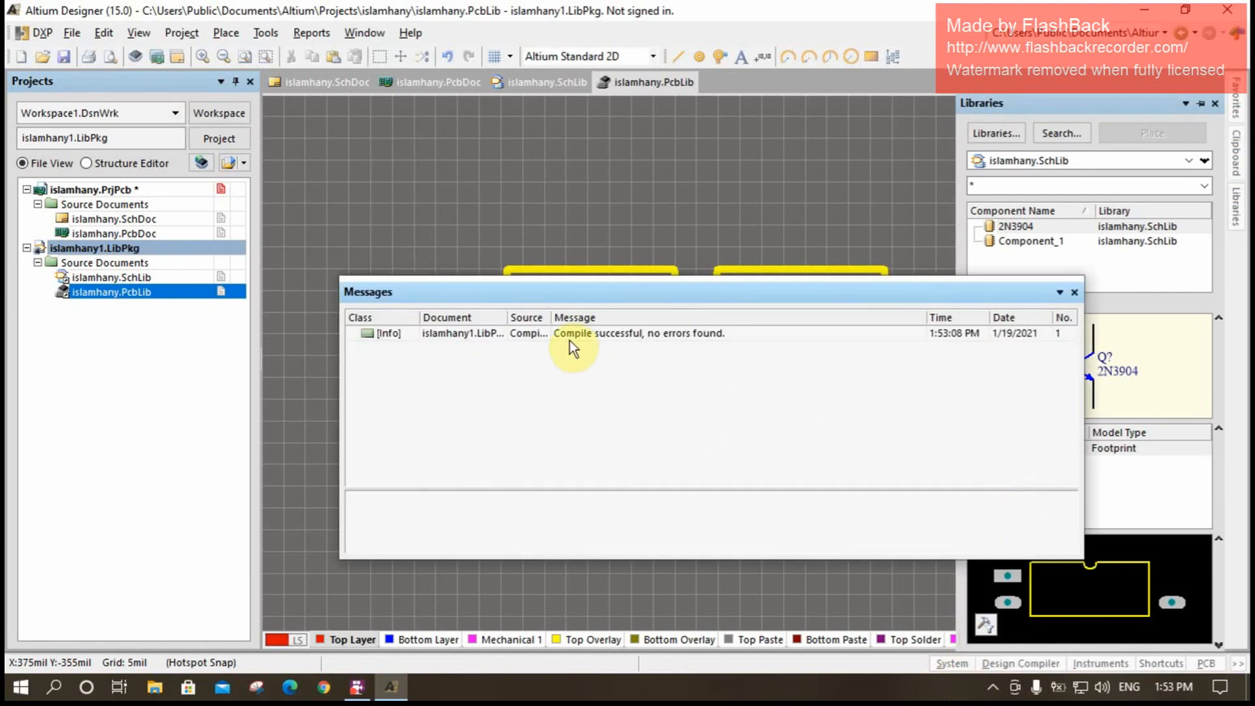
left_click(1076, 293)
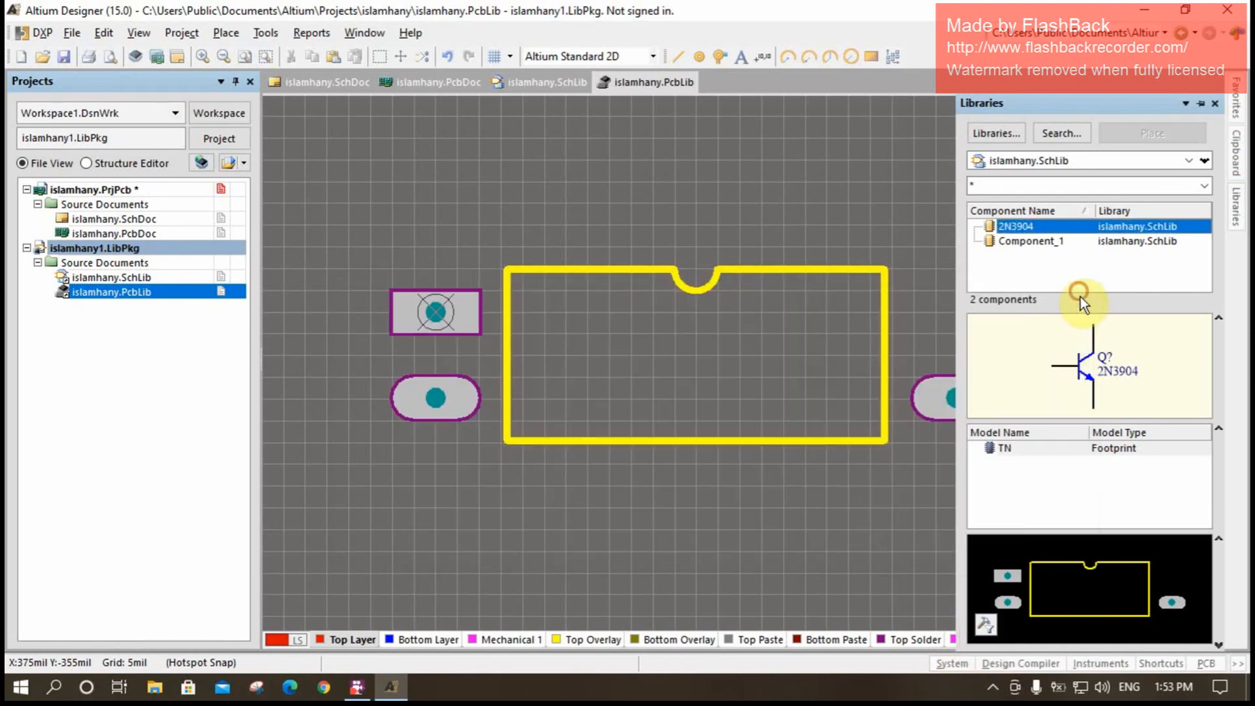
- Browse the compiled integrated library's components and check its file path among the installed libraries
left_click(1241, 219)
left_click(1241, 217)
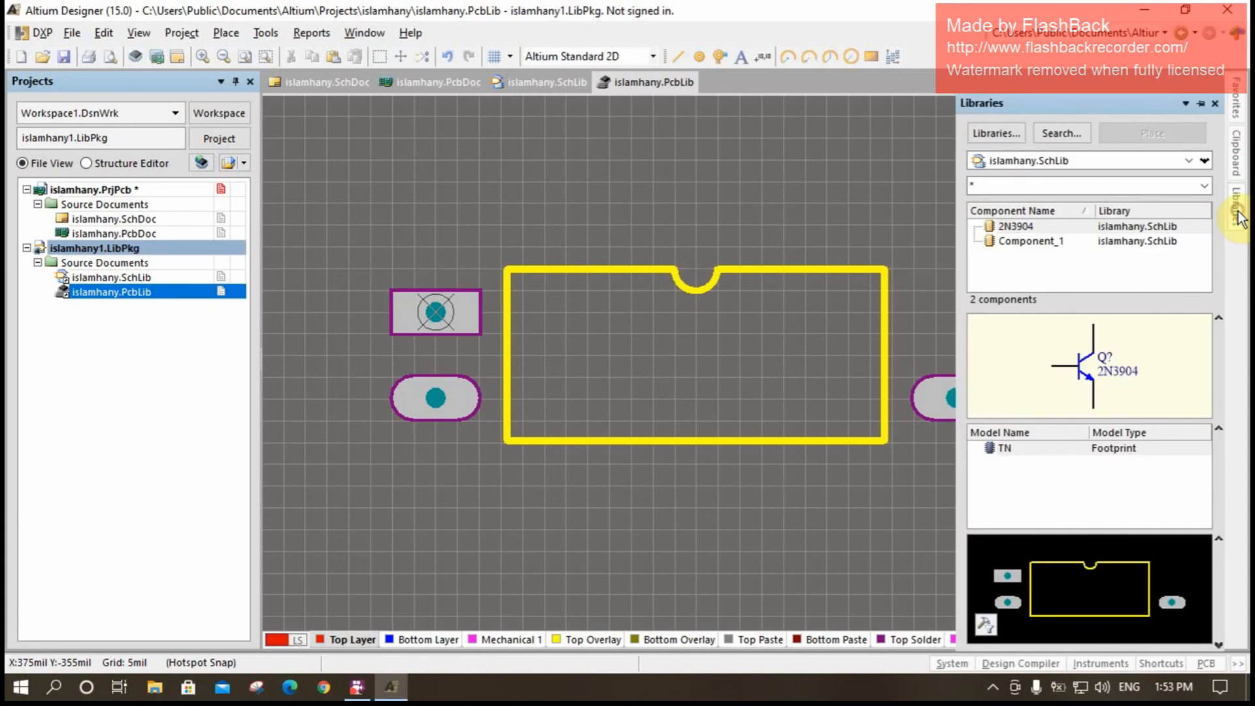
left_click(1188, 161)
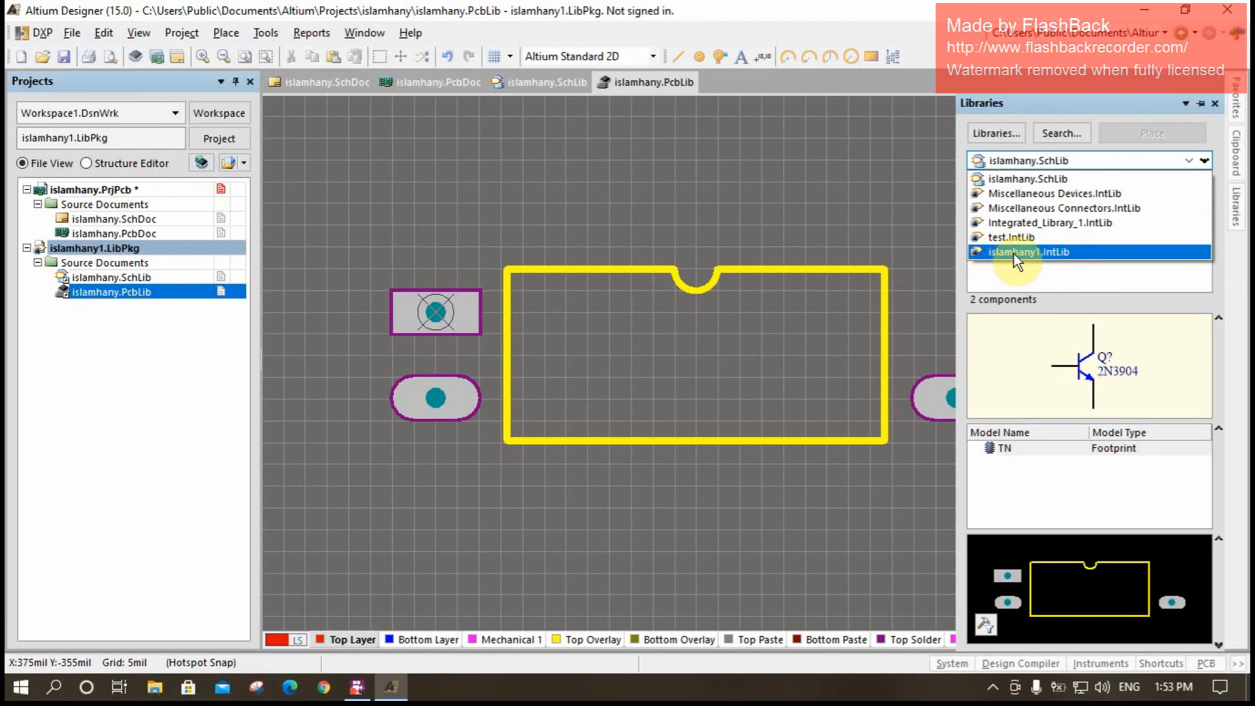
left_click(1070, 253)
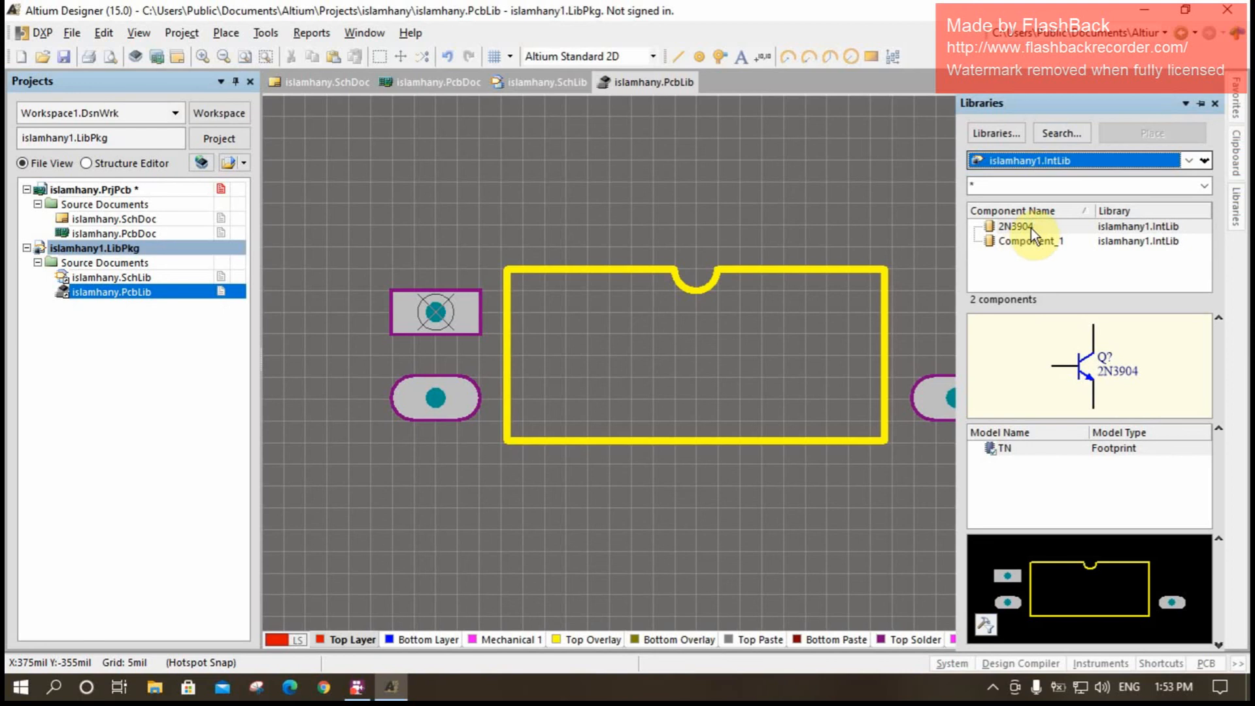
left_click(997, 133)
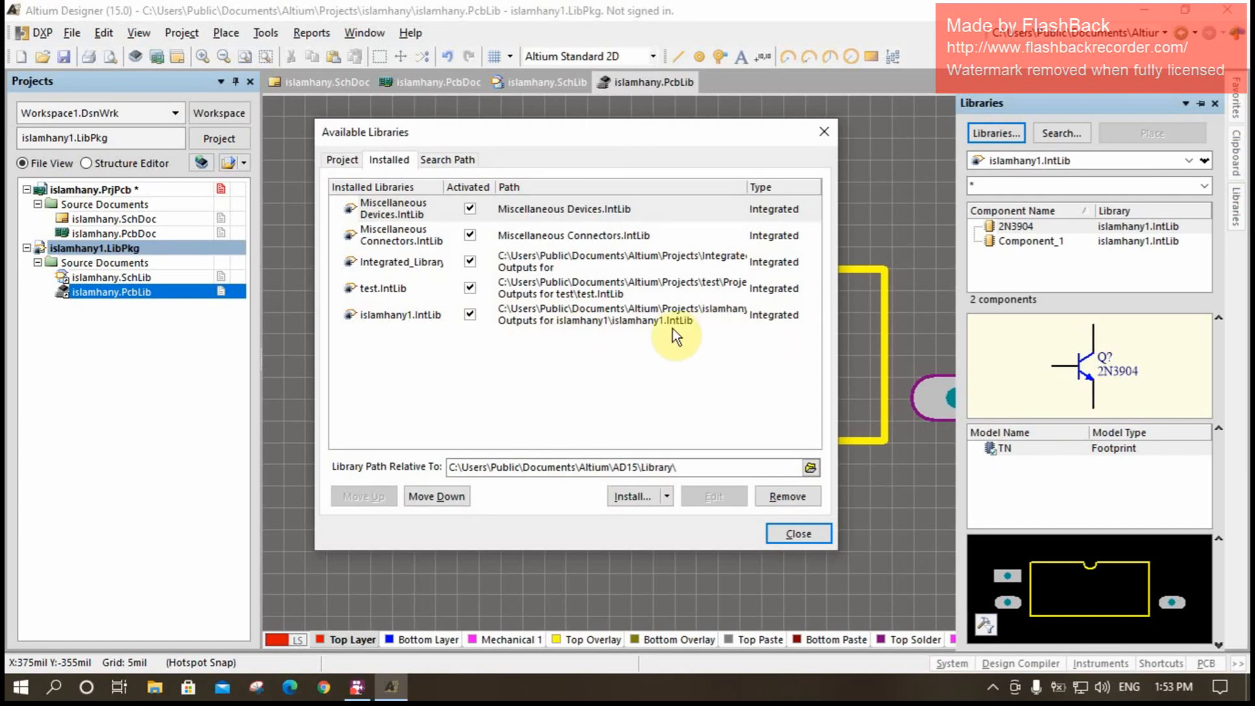
left_click(823, 133)
- Switch to File Explorer and open the Projects folder inside the Public Documents Altium folder
left_click(1145, 10)
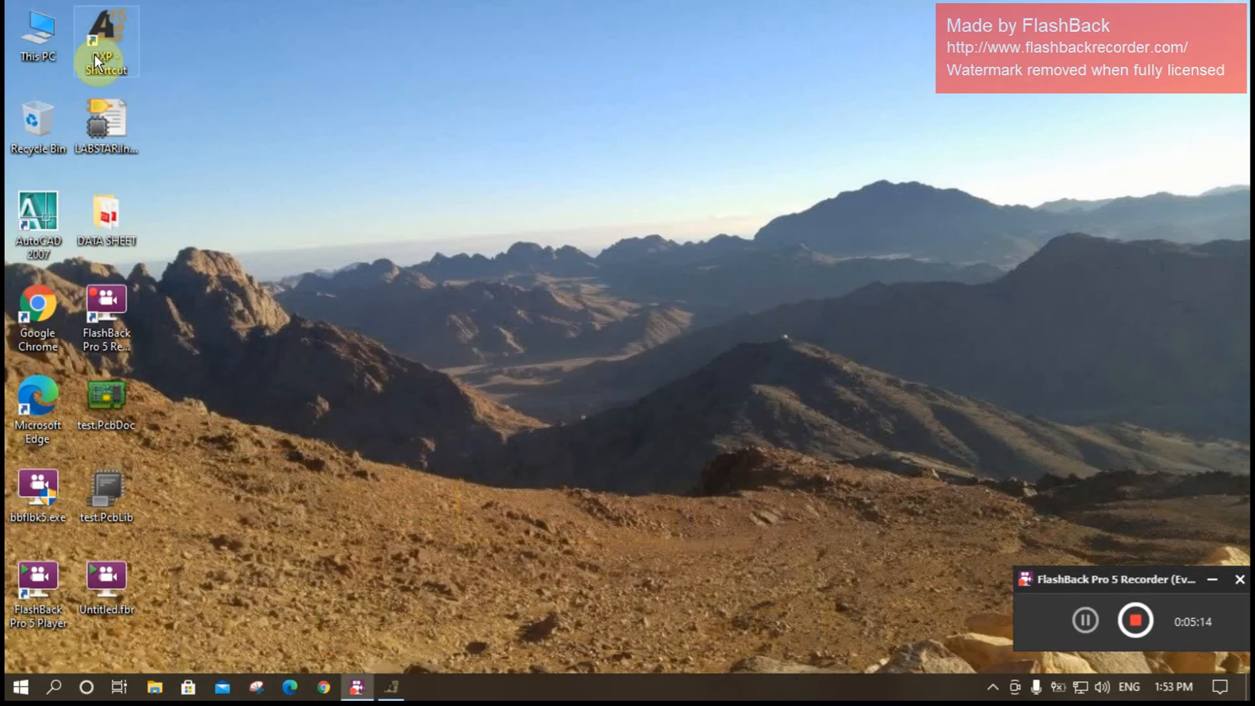
double_click(53, 43)
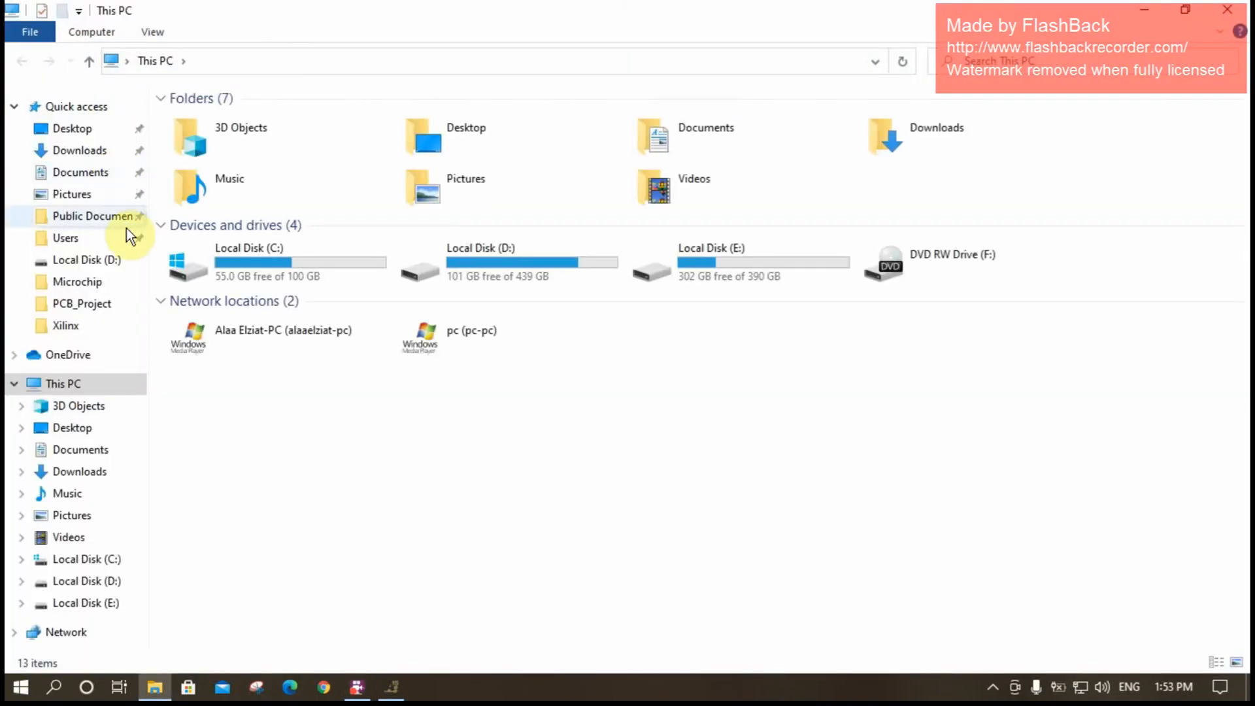
left_click(89, 219)
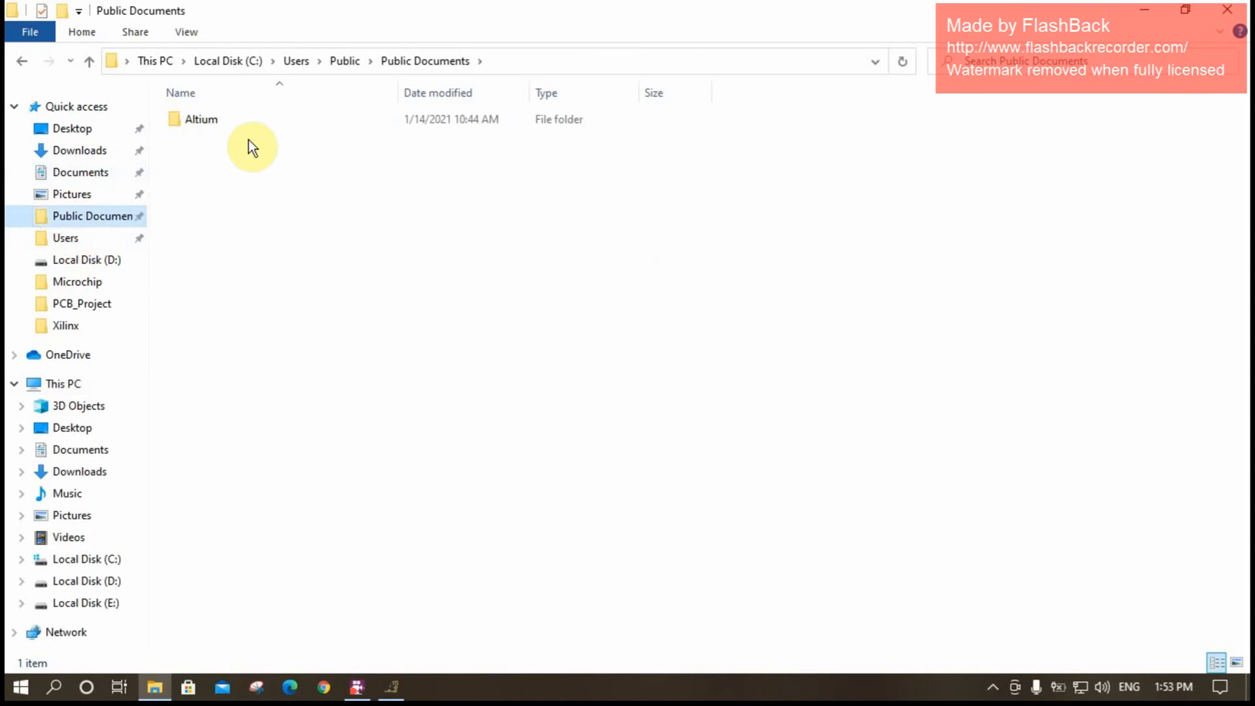
double_click(200, 120)
left_click(214, 160)
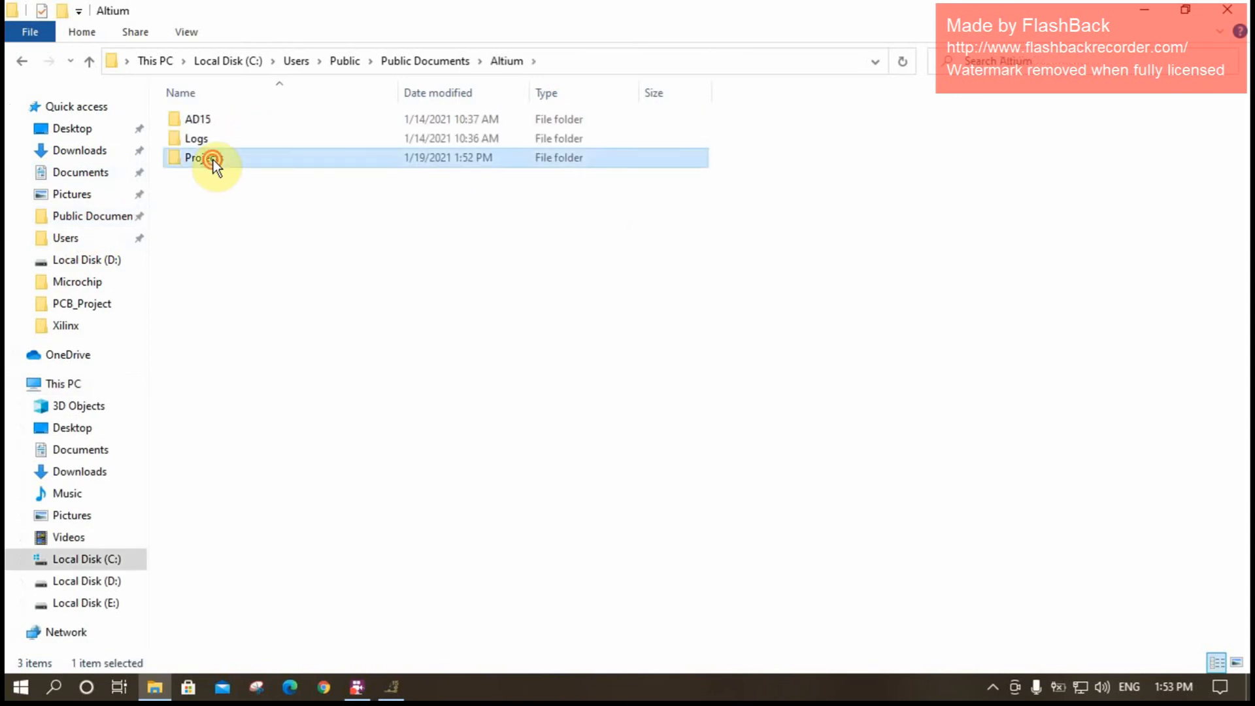
double_click(213, 160)
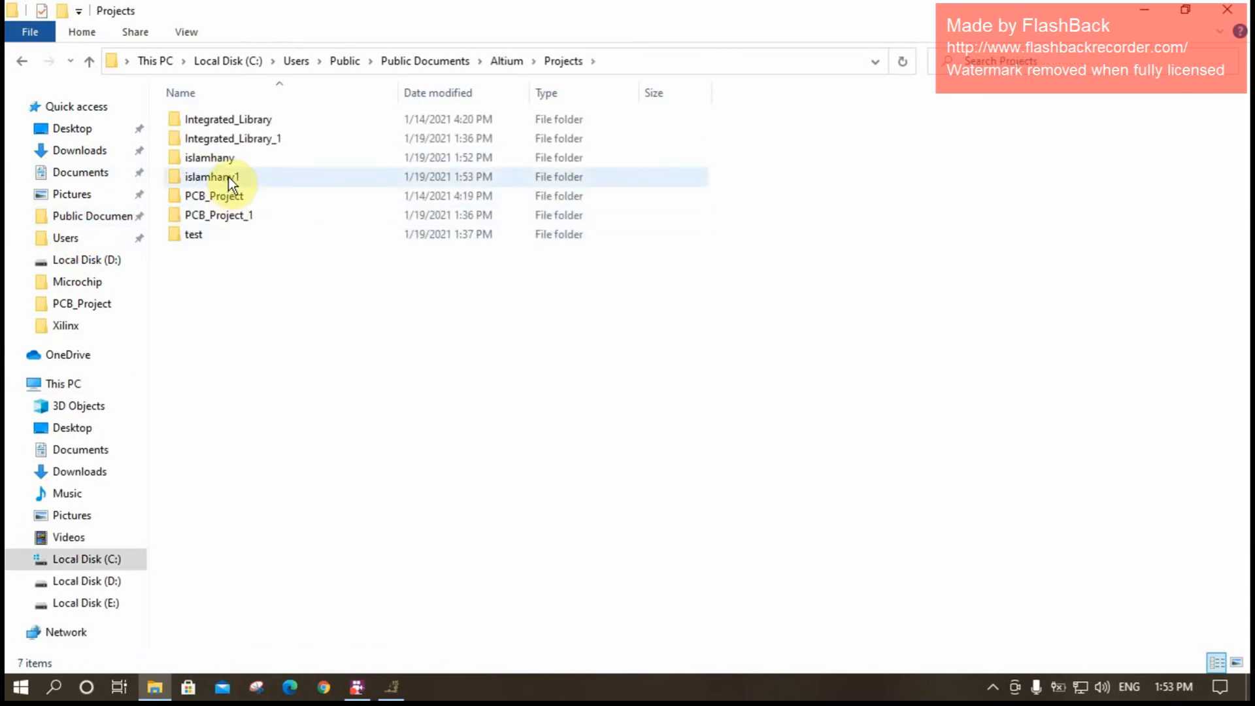
- Check the PCB project's folder, and open the Project Outputs folder of the integrated library project to locate the compiled IntLib file
left_click(232, 160)
double_click(231, 161)
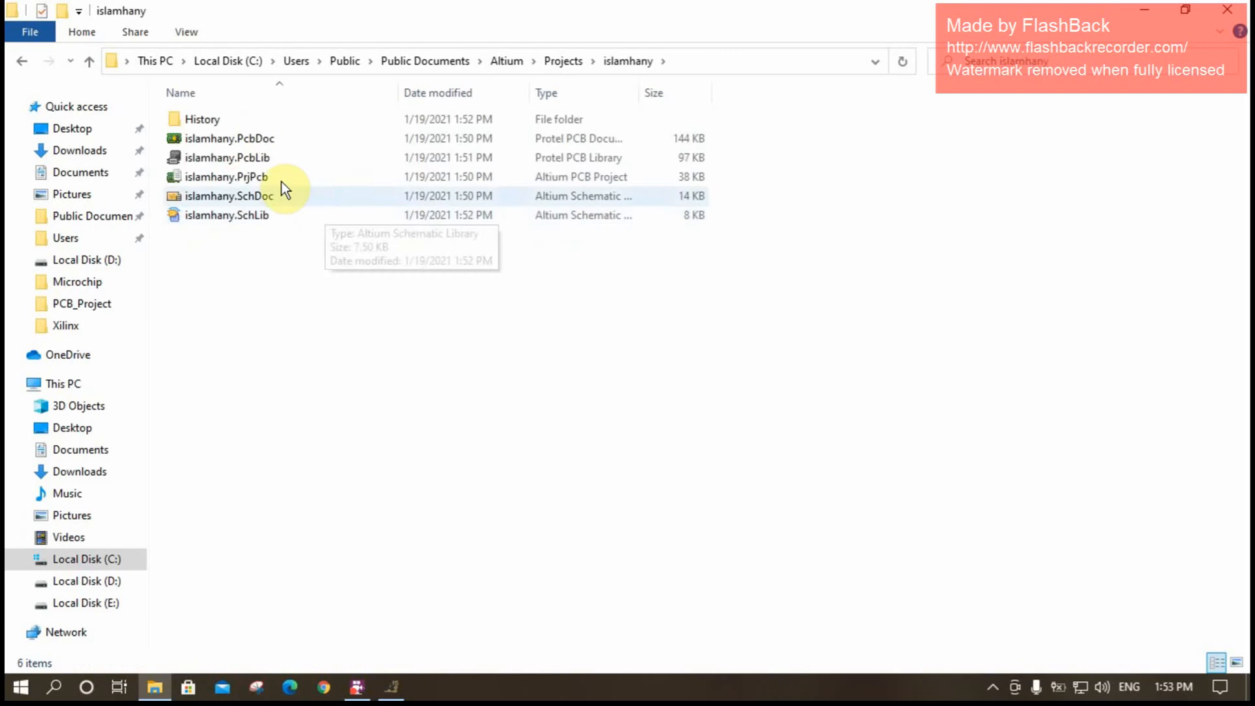
key("alt+Left")
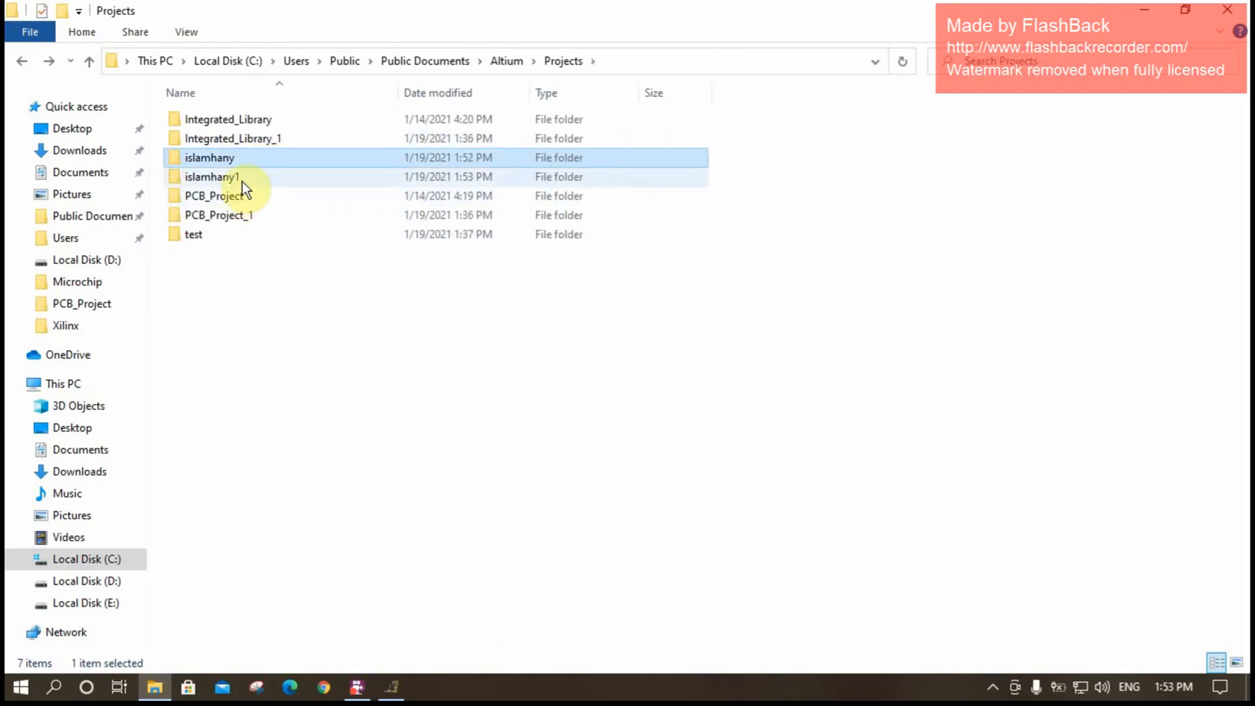
double_click(242, 179)
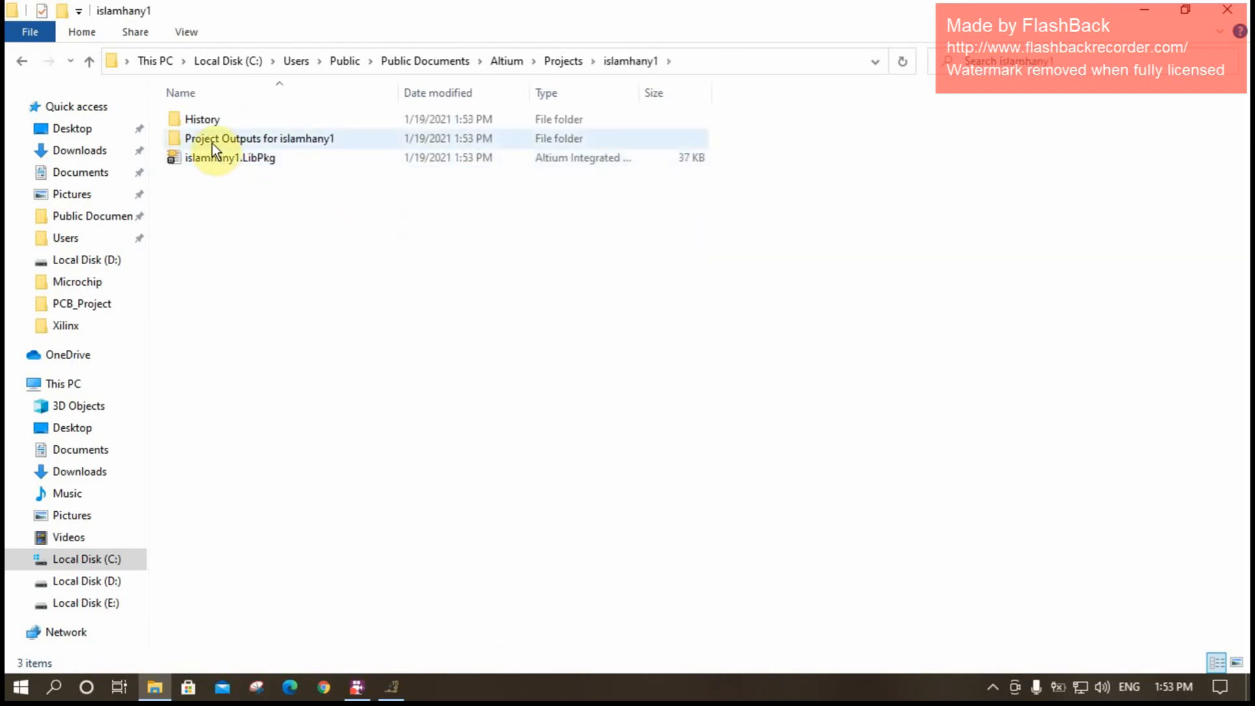
left_click(288, 141)
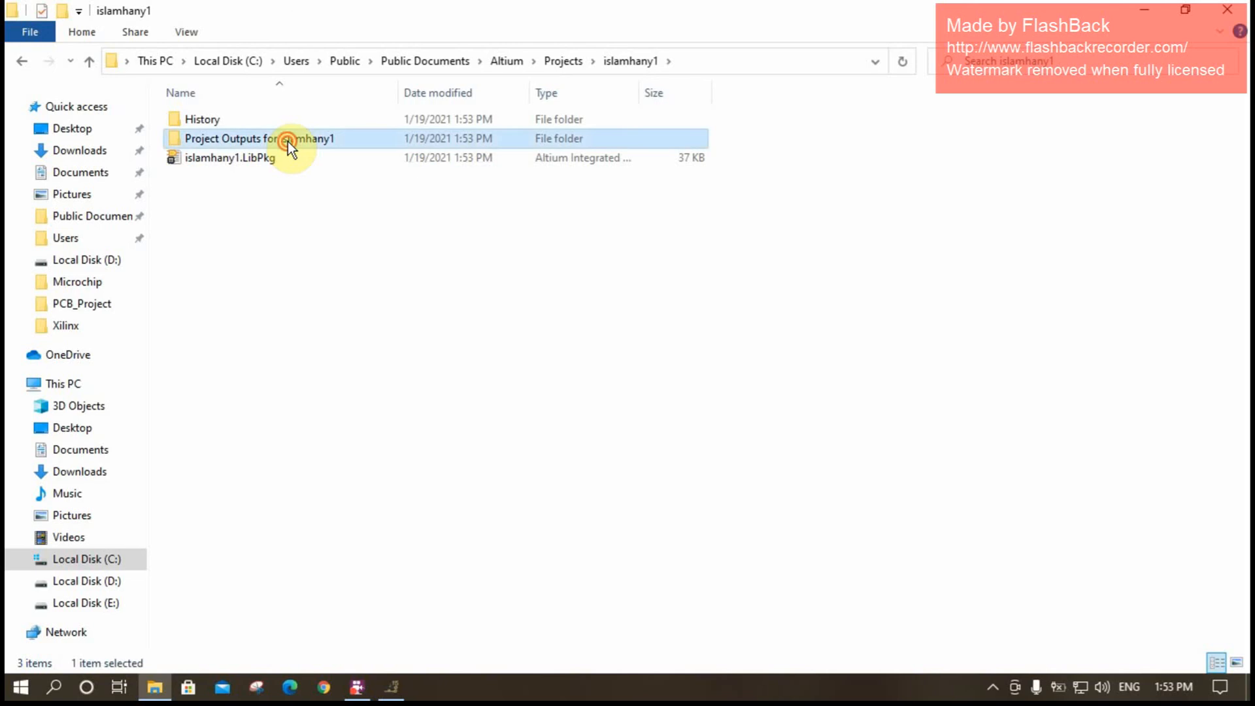
double_click(288, 142)
left_click(230, 126)
left_click(252, 153)
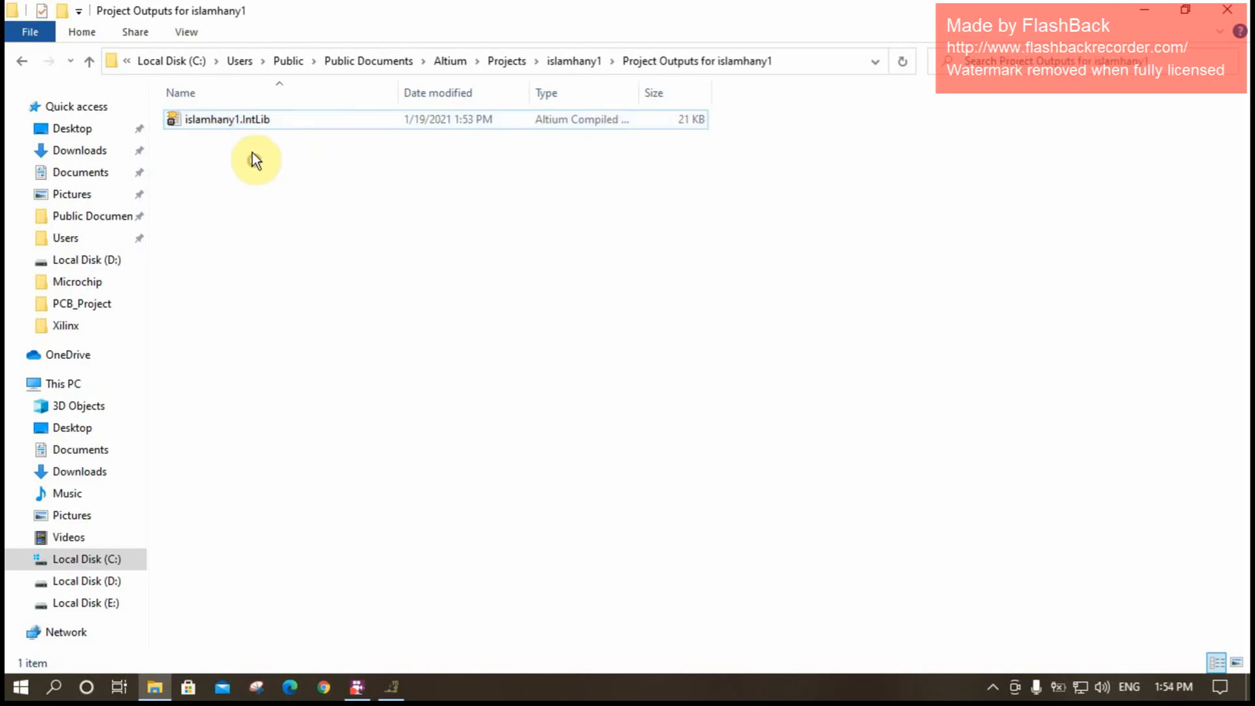
- Switch to Altium Designer and close the PCB project and its documents without saving the changes
left_click_drag(202, 122, 205, 653)
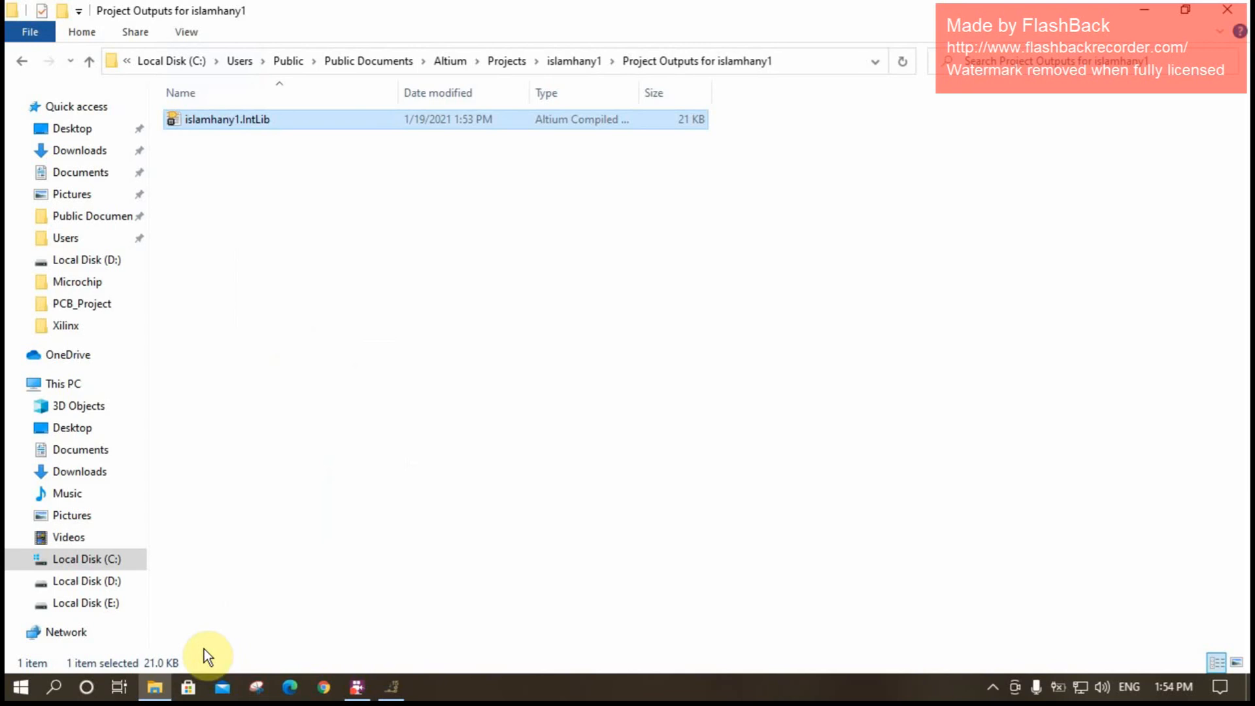
left_click(394, 688)
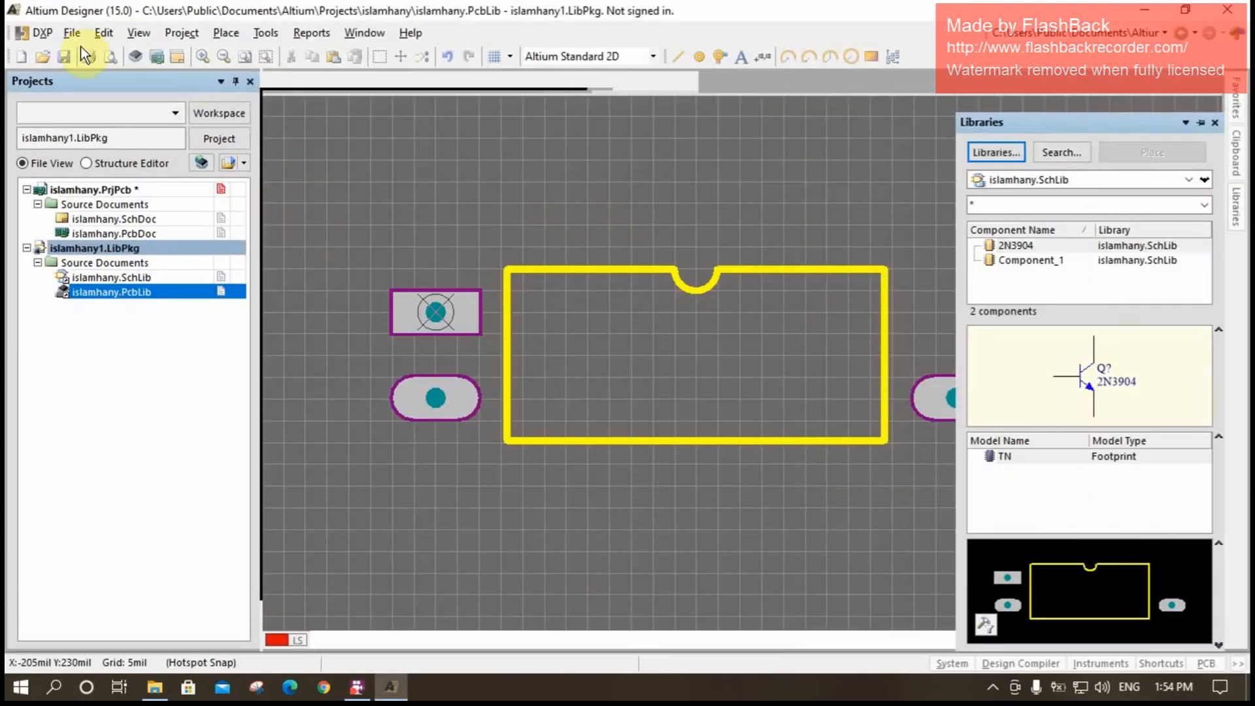
right_click(75, 190)
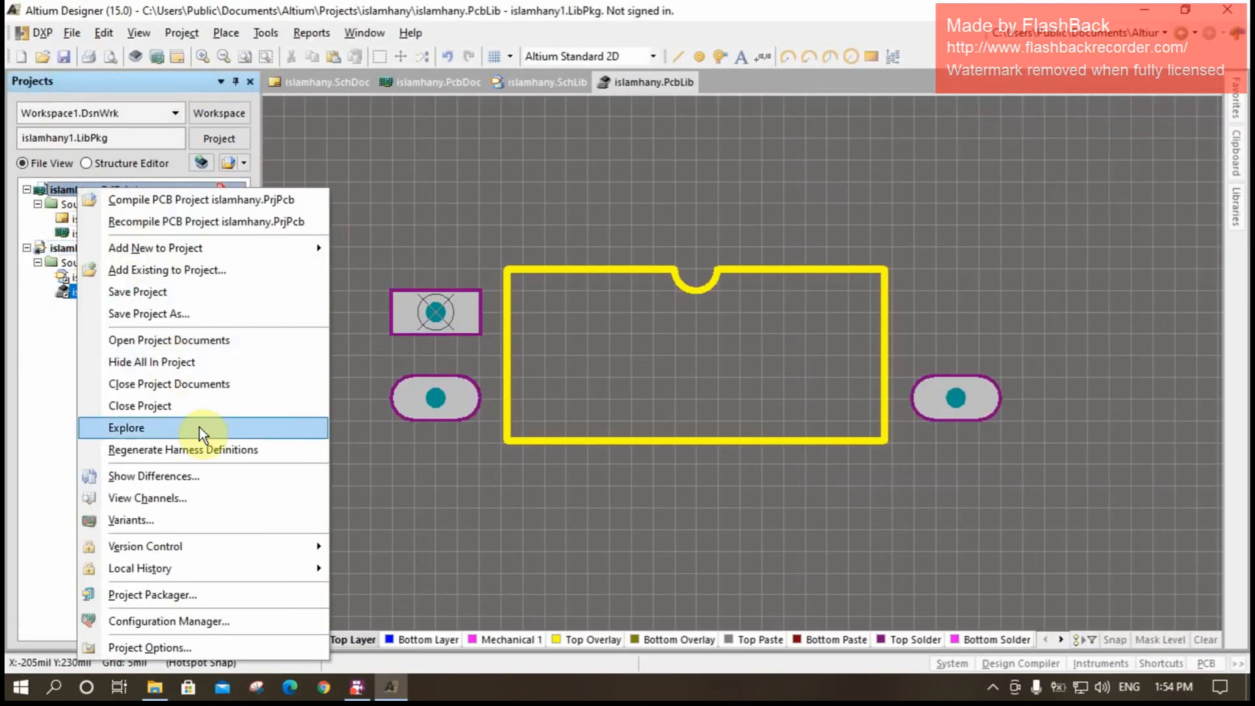
left_click(171, 386)
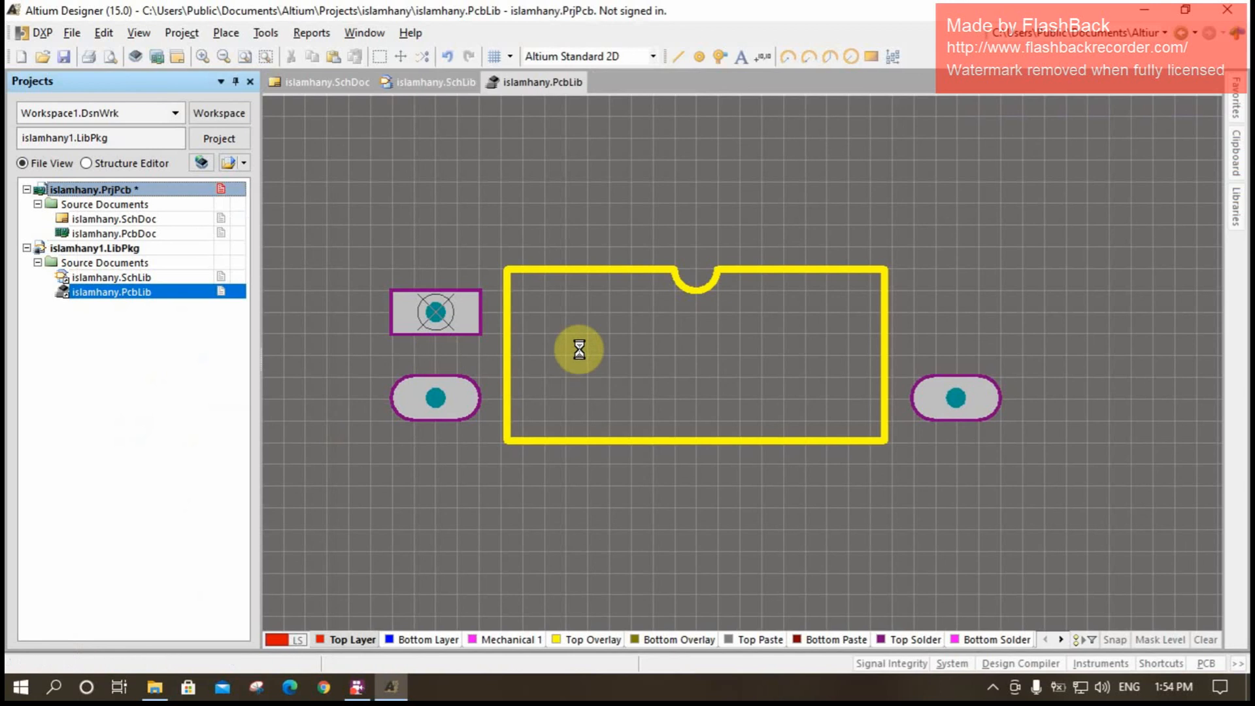
right_click(89, 190)
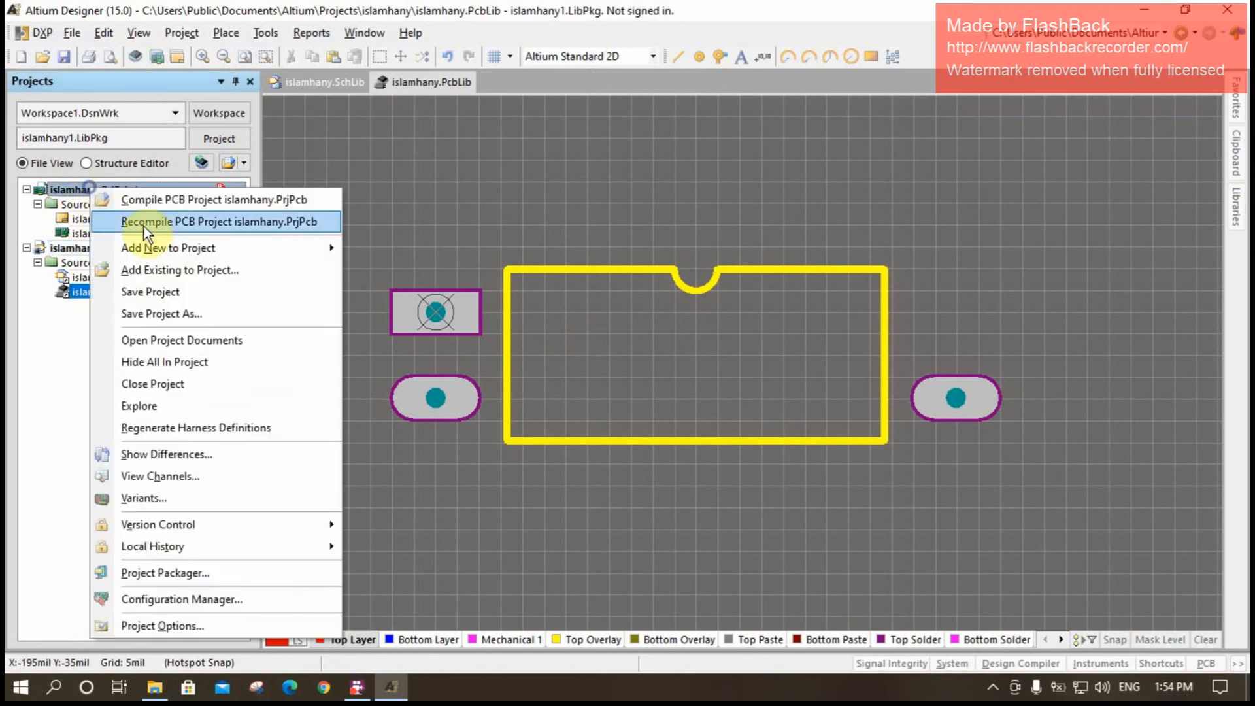
left_click(190, 381)
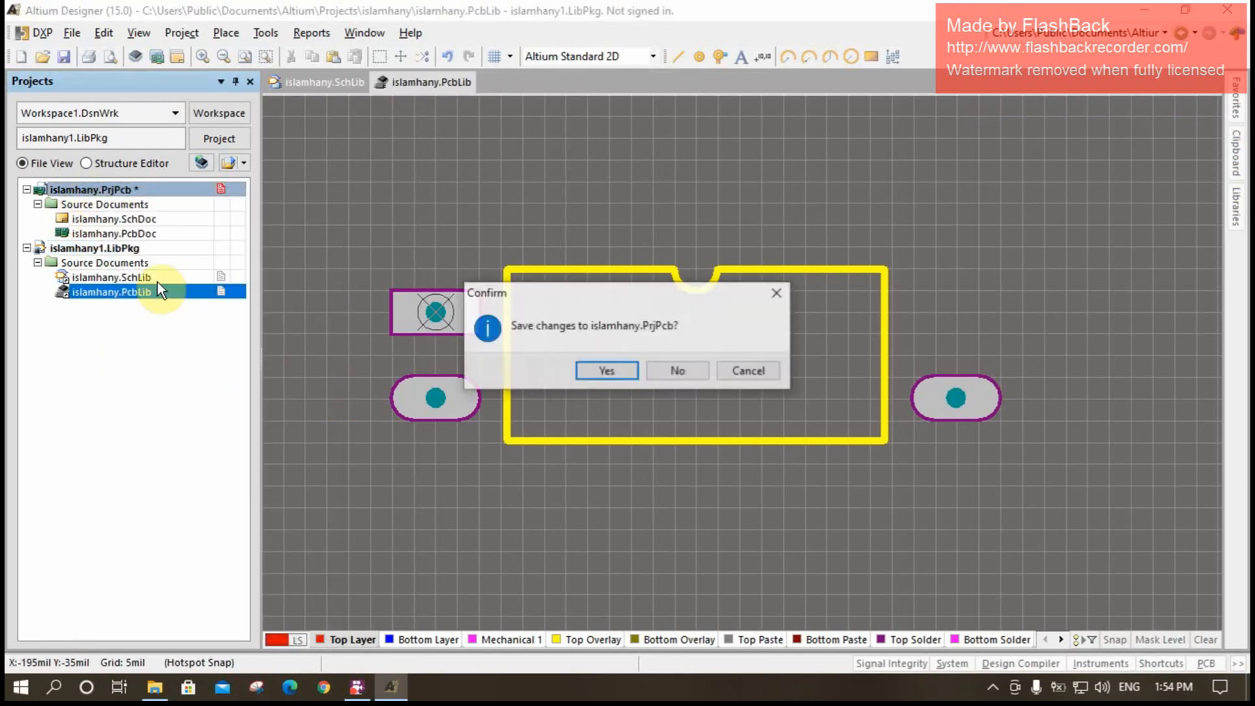
left_click(677, 368)
- Close the integrated library project together with its open library documents
right_click(120, 188)
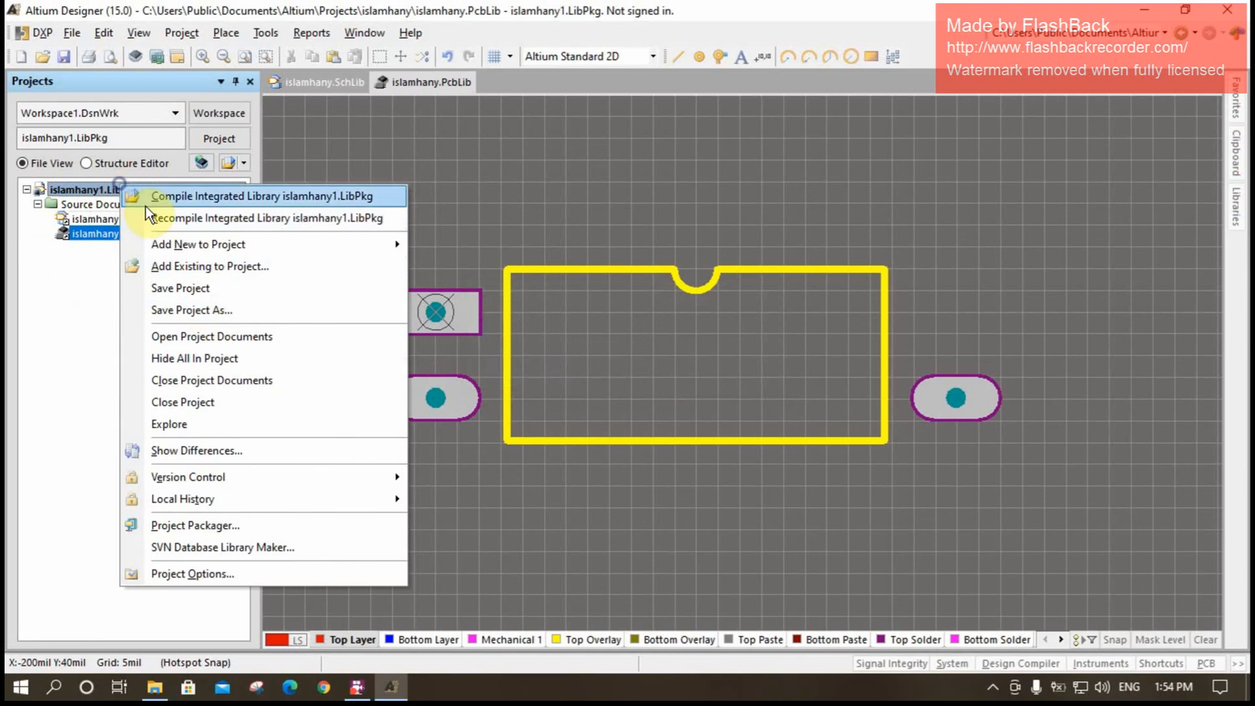
left_click(206, 380)
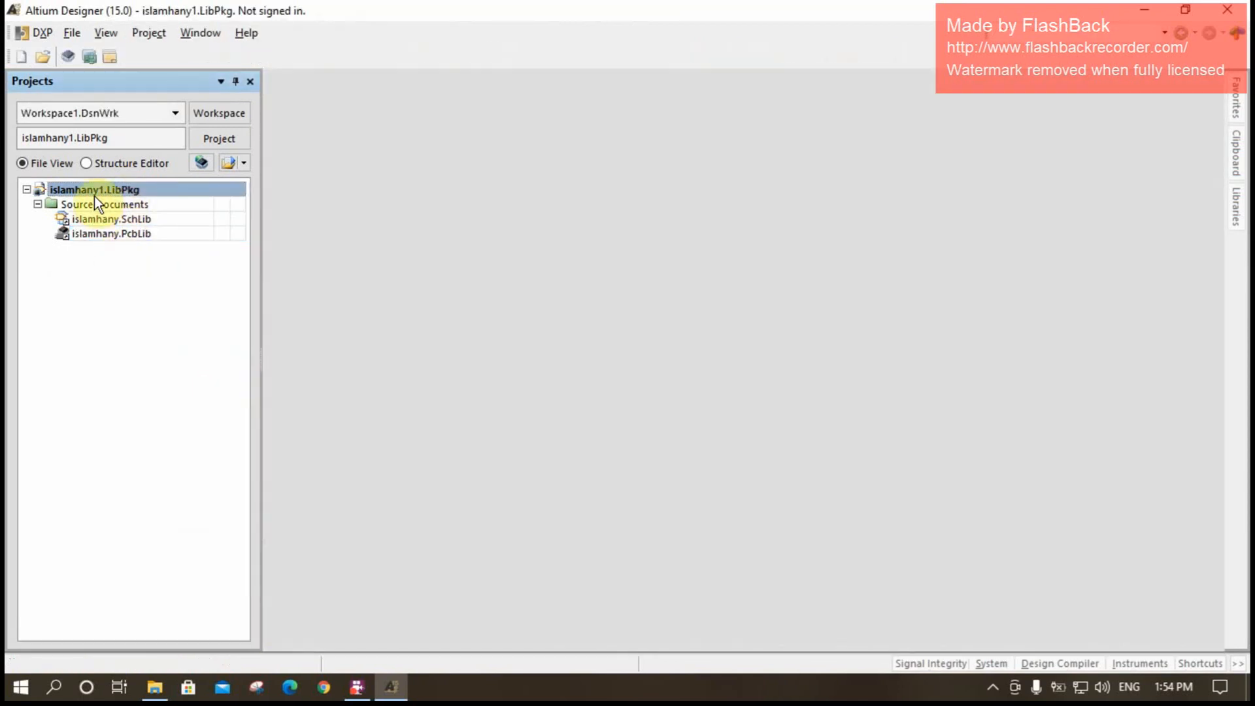
right_click(94, 191)
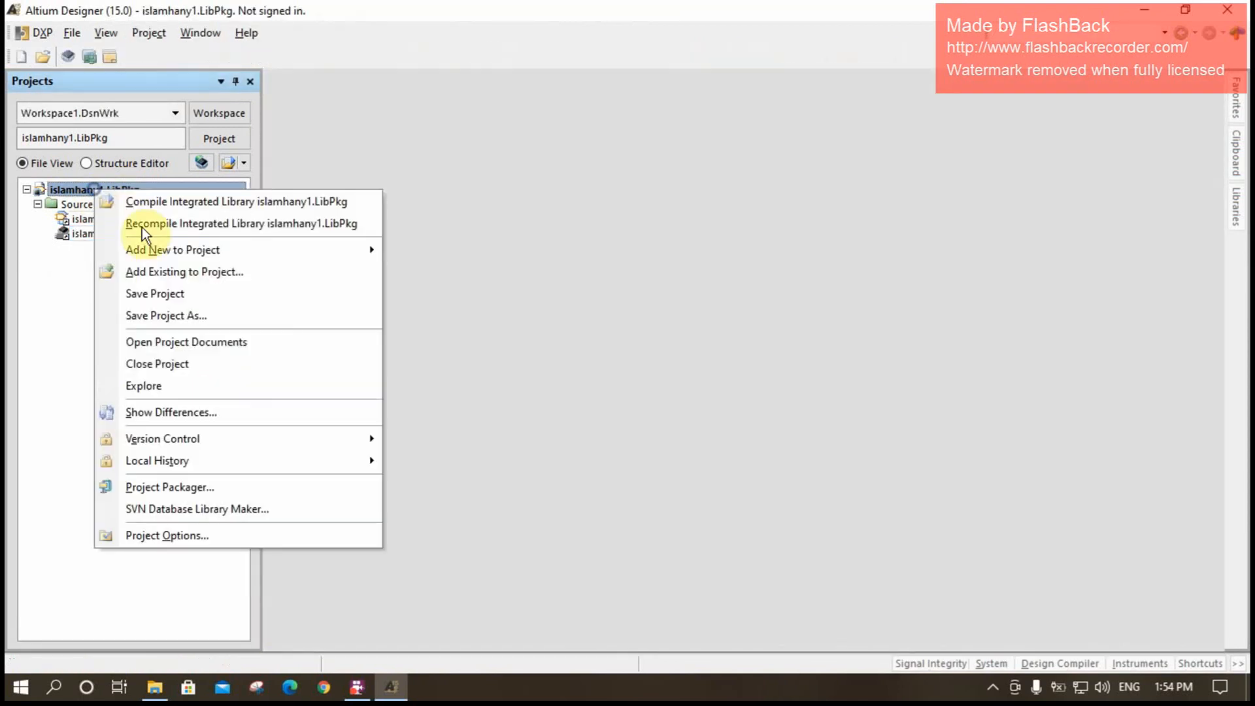
left_click(226, 360)
- Bring the compiled IntLib file from the Project Outputs folder into Altium Designer and extract its source libraries
left_click(1145, 10)
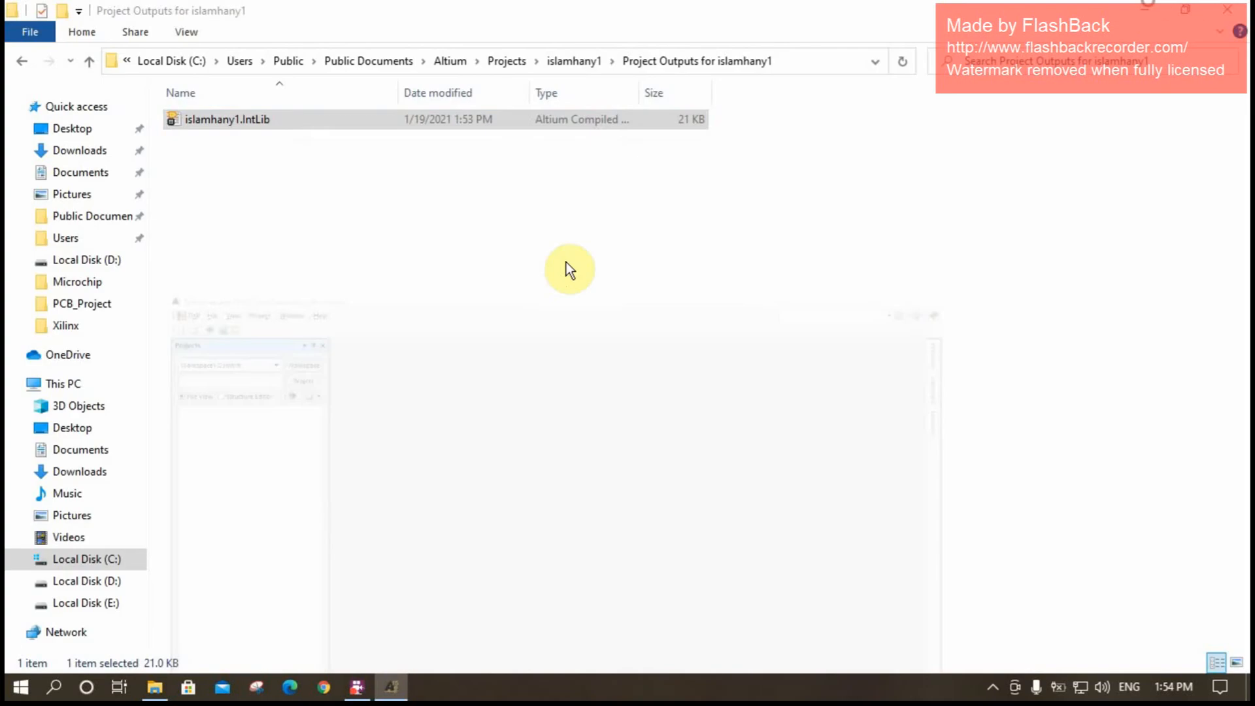
left_click(255, 116)
left_click_drag(376, 268, 151, 356)
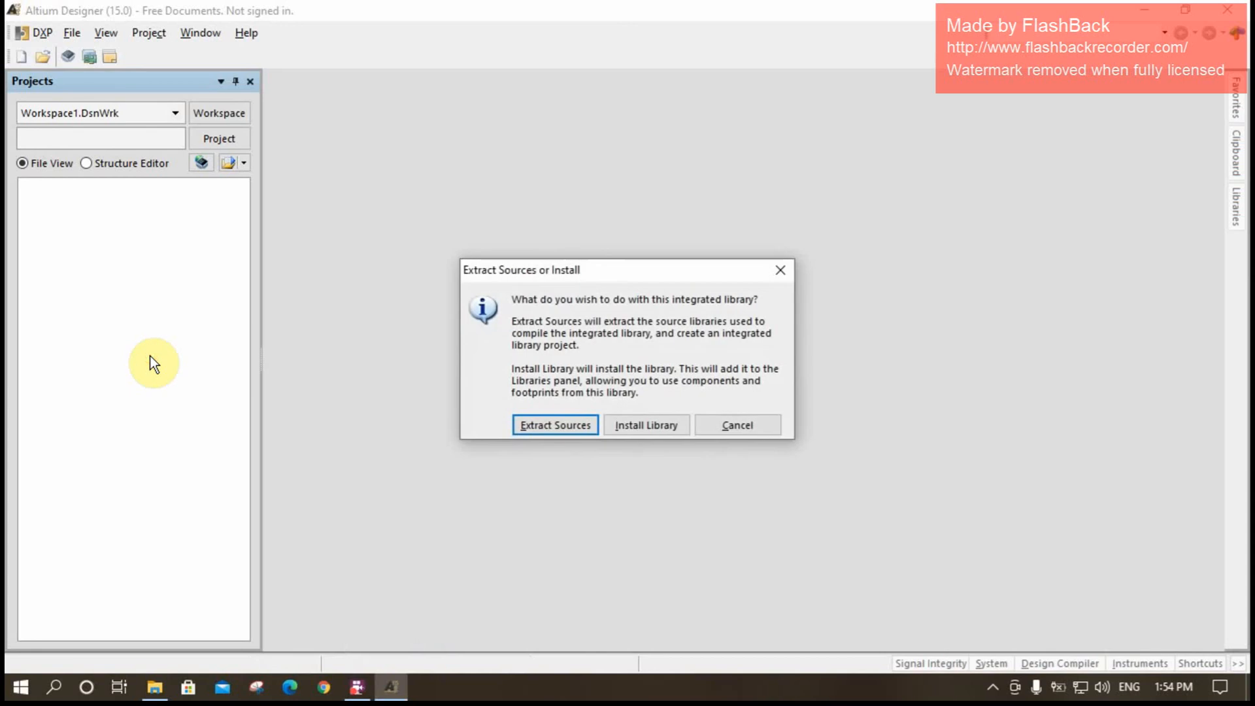
left_click(557, 426)
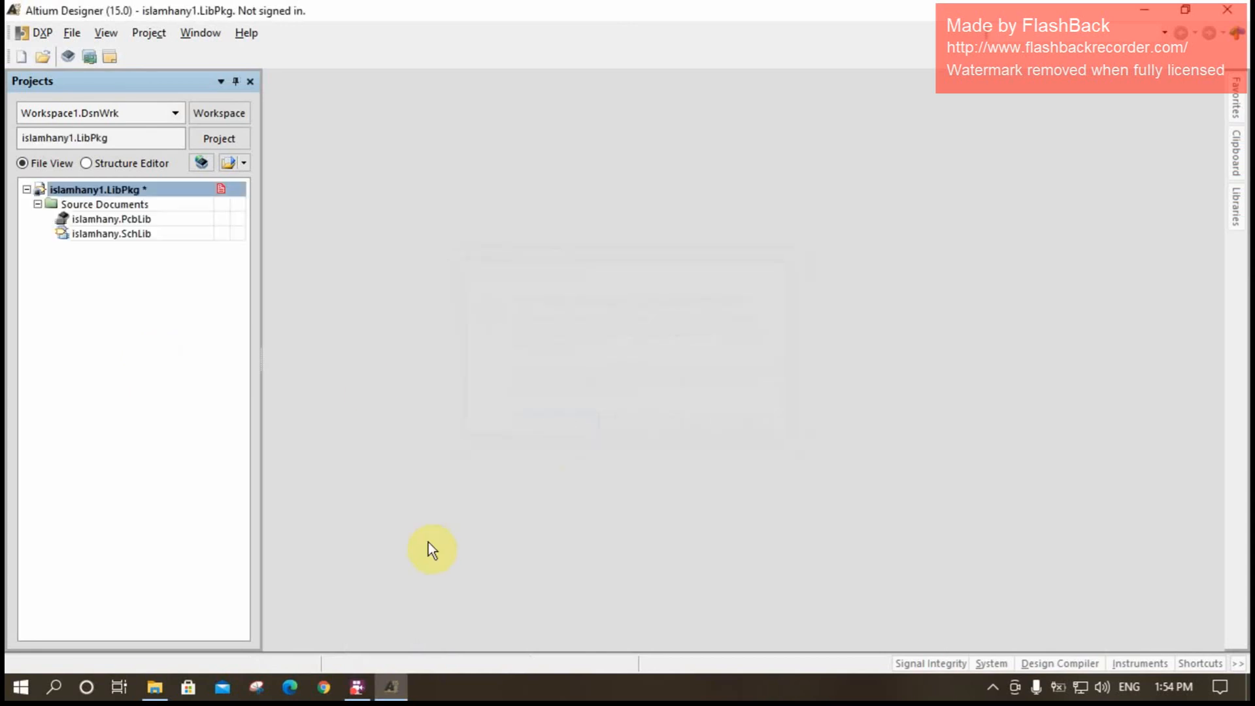
- Open the extracted schematic library and inspect the TN footprint model linked to the 2N3904 symbol
left_click(108, 220)
double_click(119, 234)
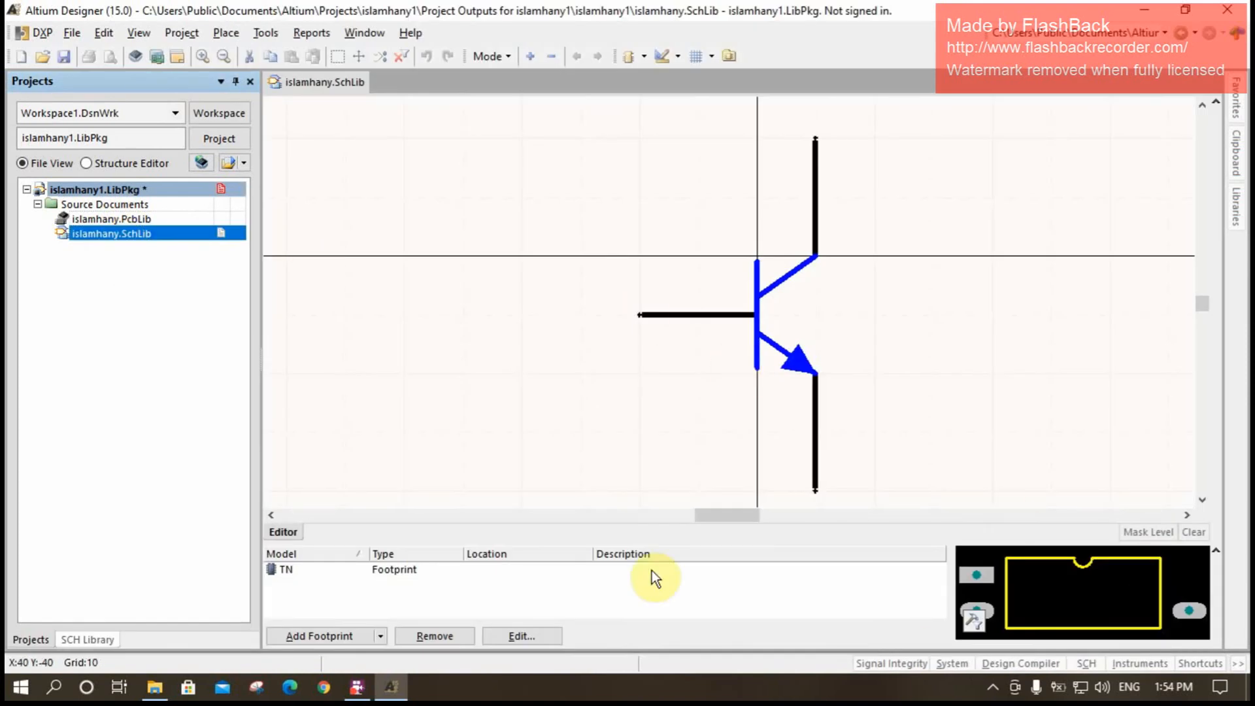
double_click(410, 572)
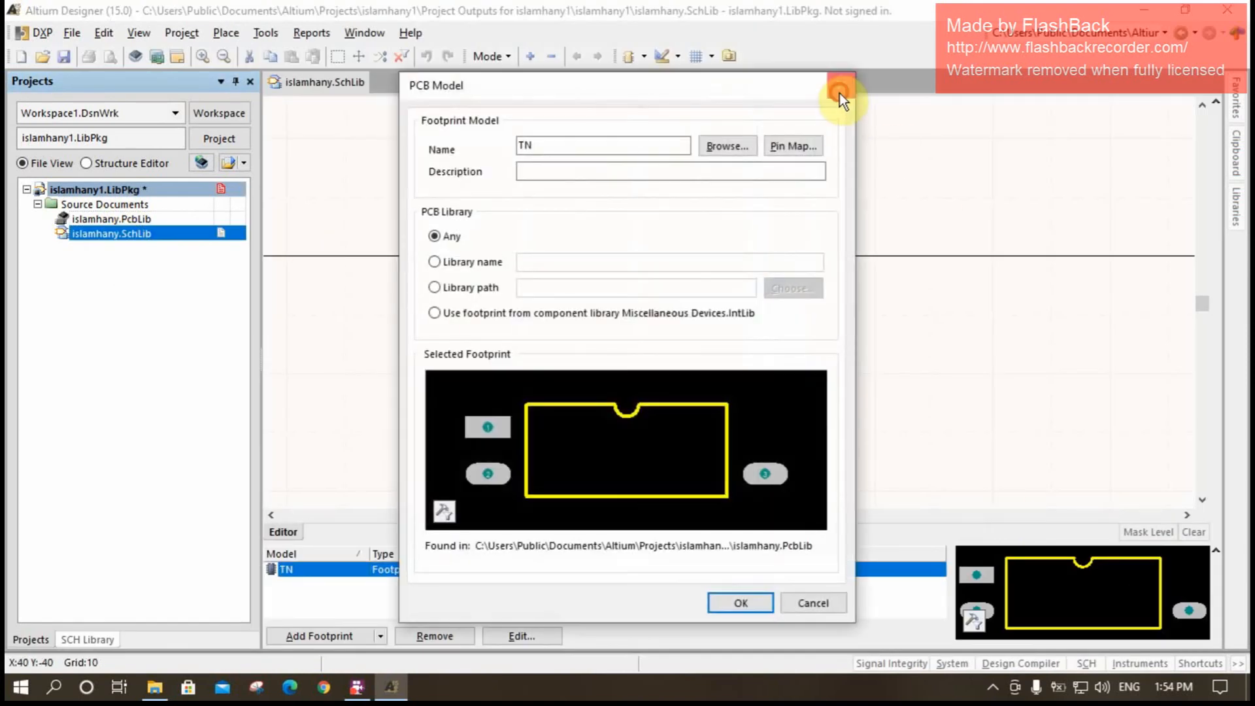
left_click(839, 92)
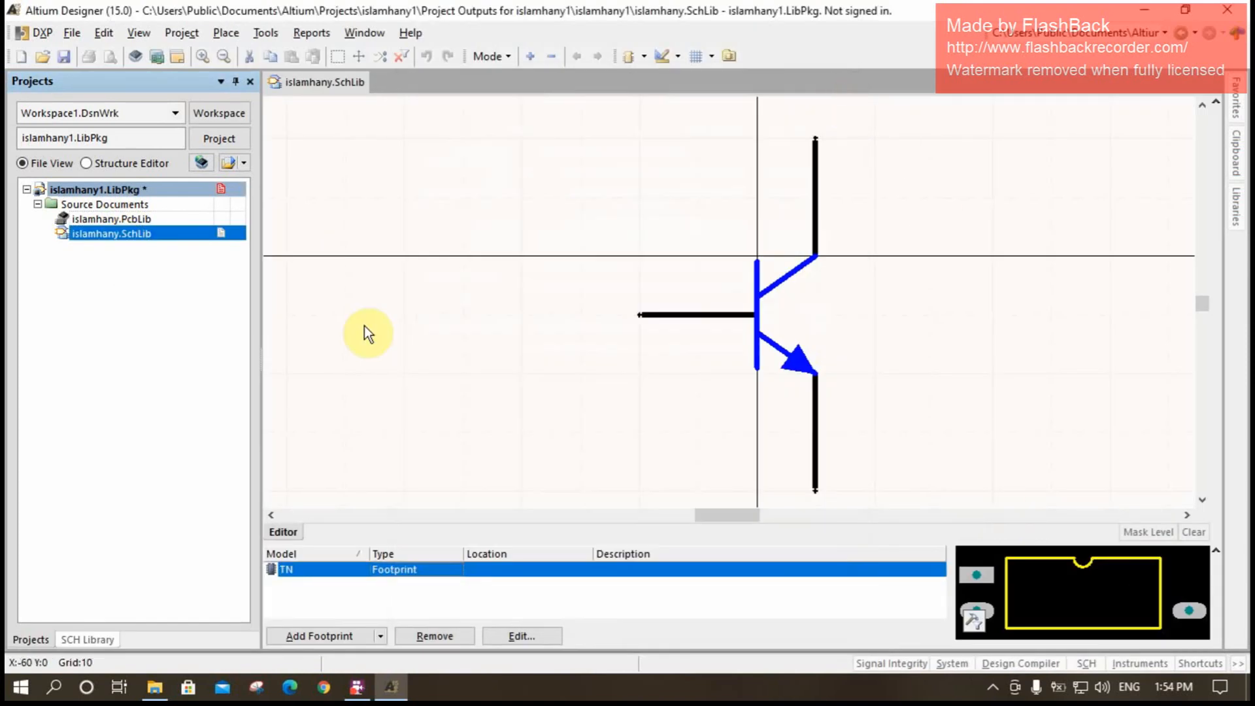
- Bring the compiled IntLib file from File Explorer into Altium Designer again and install it as a library
left_click(1144, 9)
double_click(219, 118)
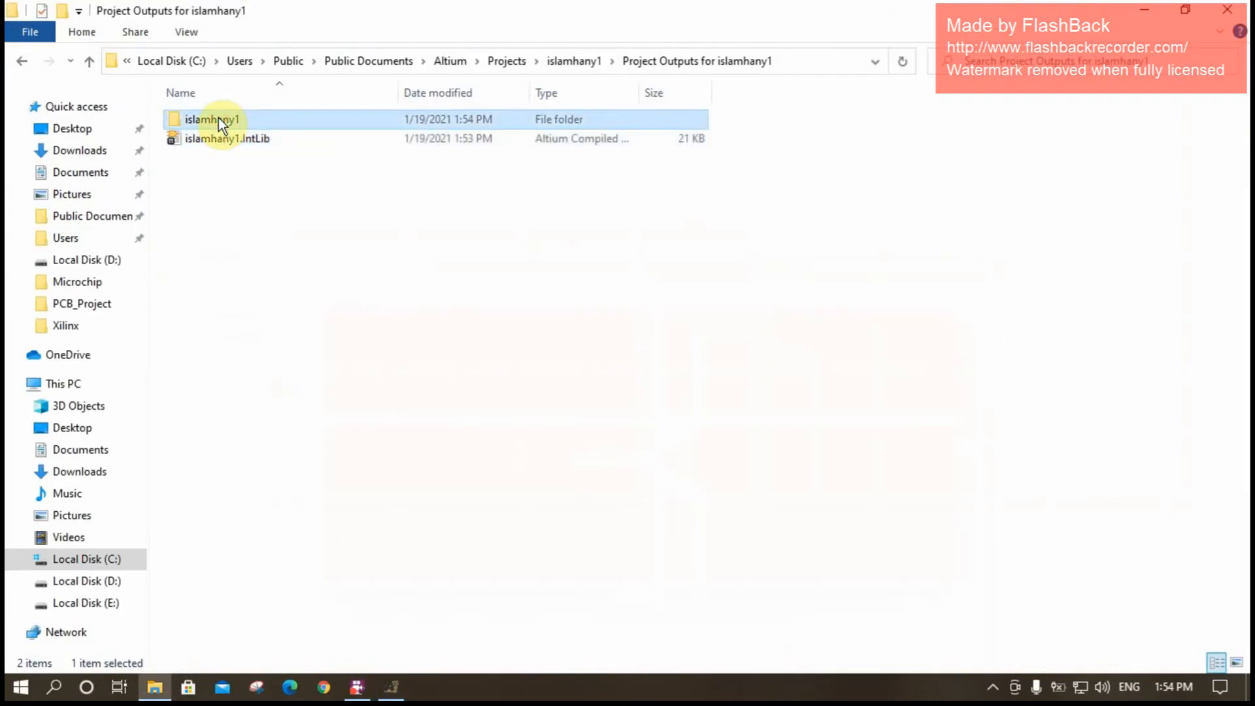
left_click(90, 61)
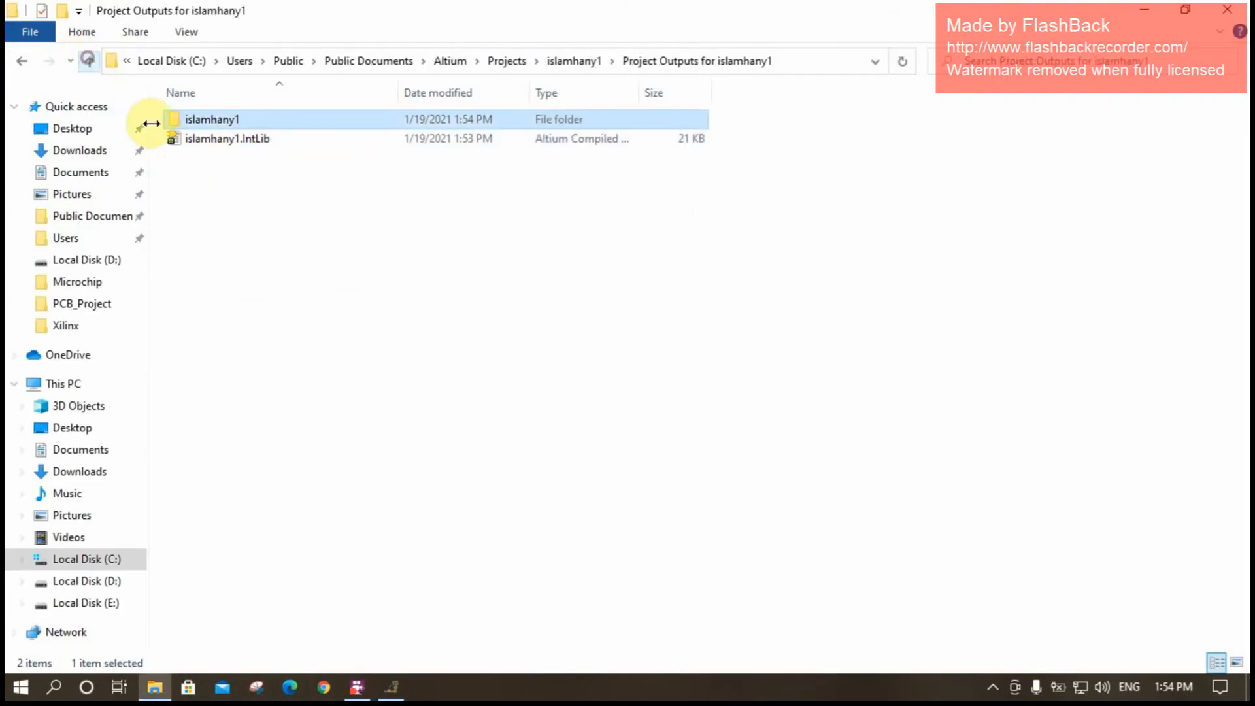
double_click(230, 138)
left_click_drag(232, 141, 391, 697)
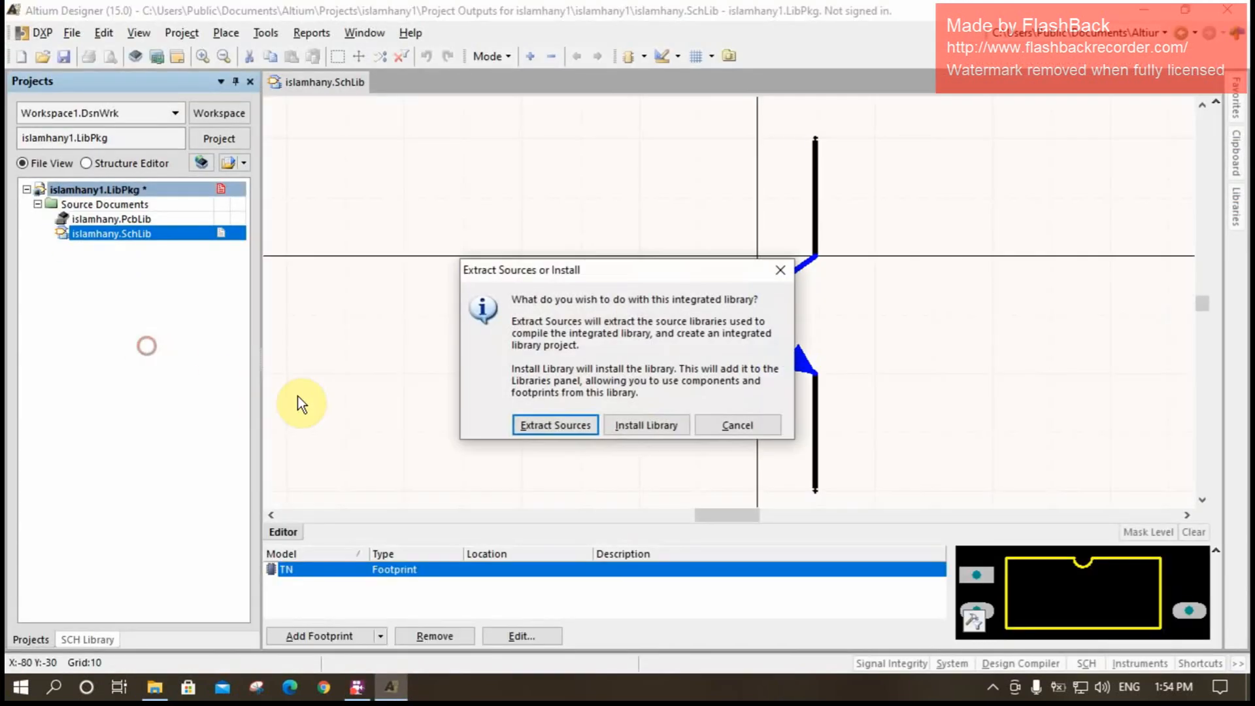
left_click(650, 432)
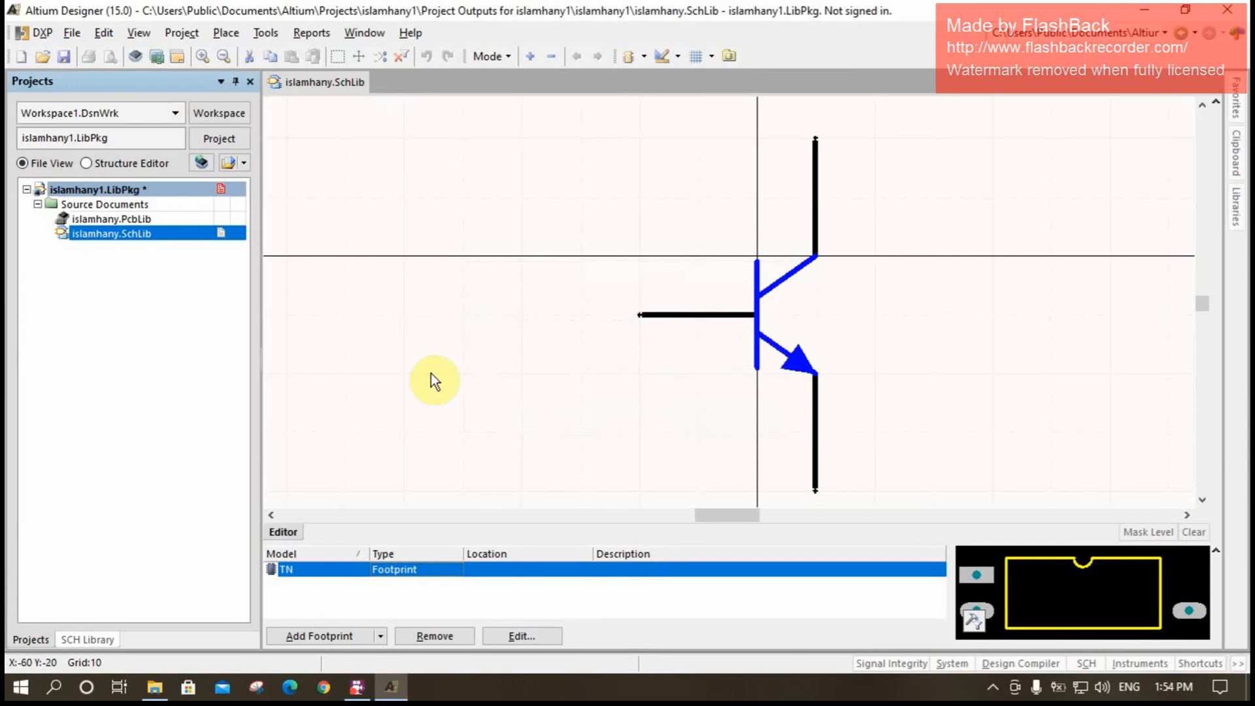
- Check that the compiled integrated library is among the available libraries, leaving Miscellaneous Devices.IntLib selected, and close the library browser
left_click(1236, 208)
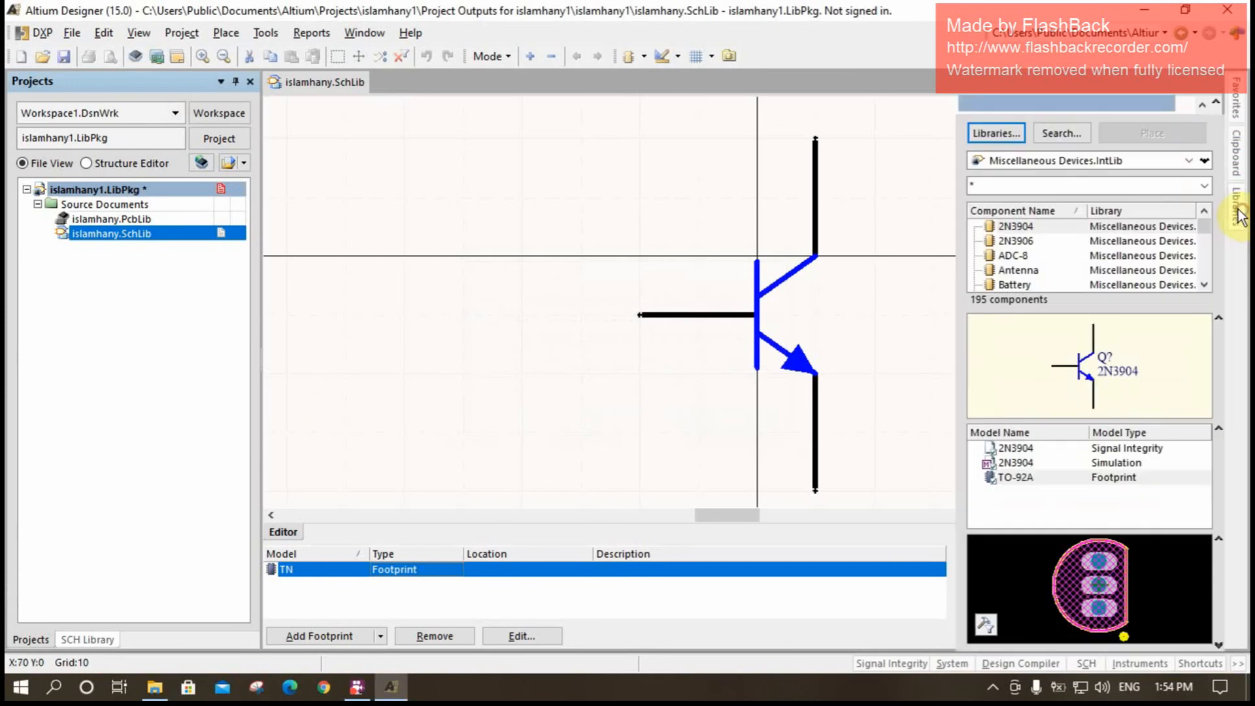
left_click(1187, 159)
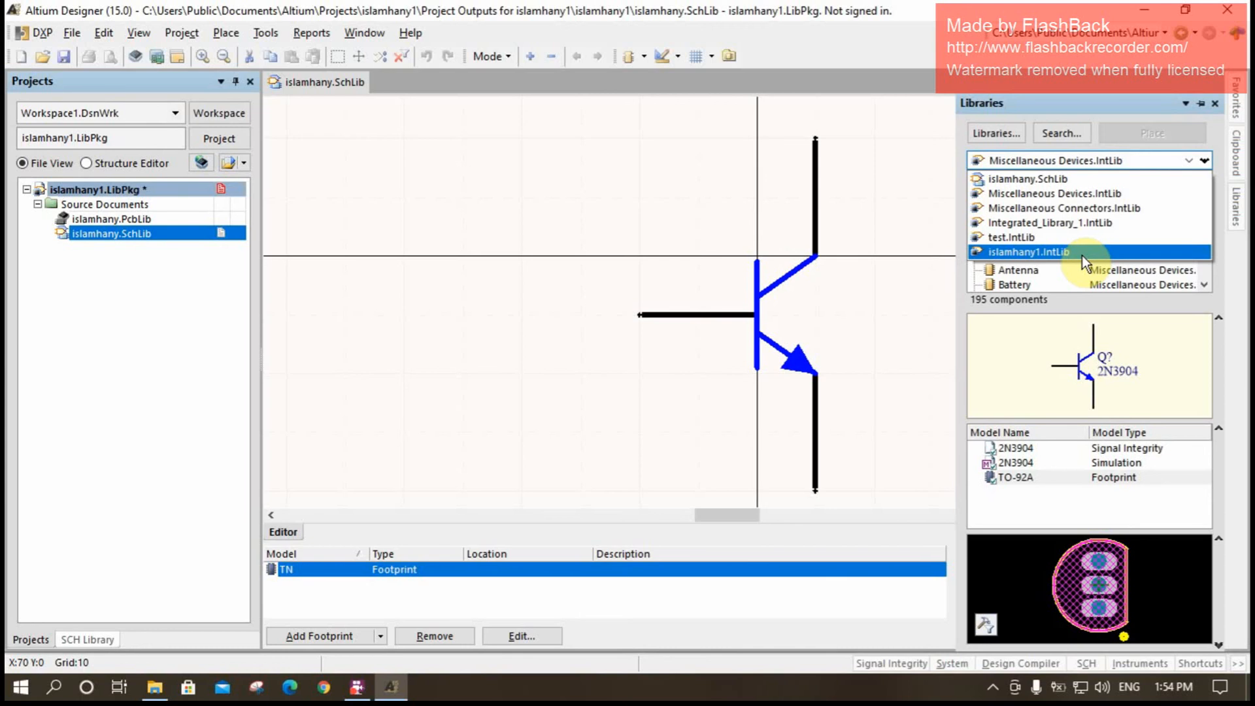
left_click(901, 269)
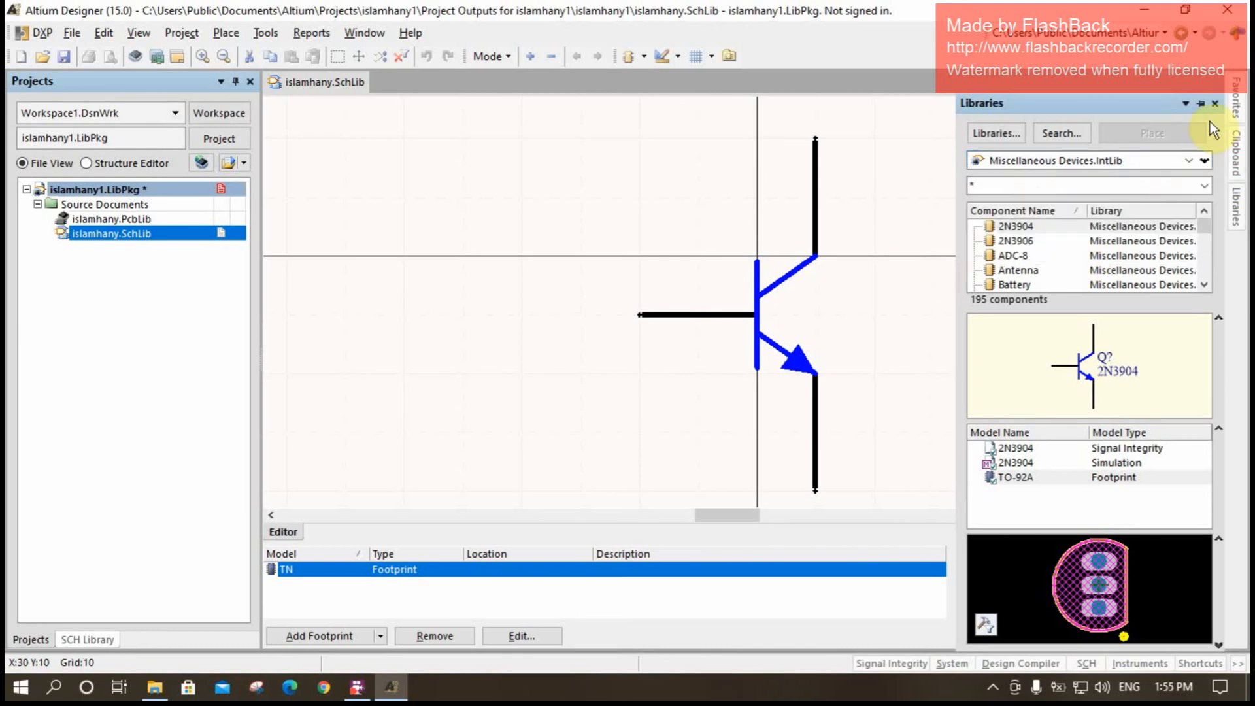
left_click(1214, 104)
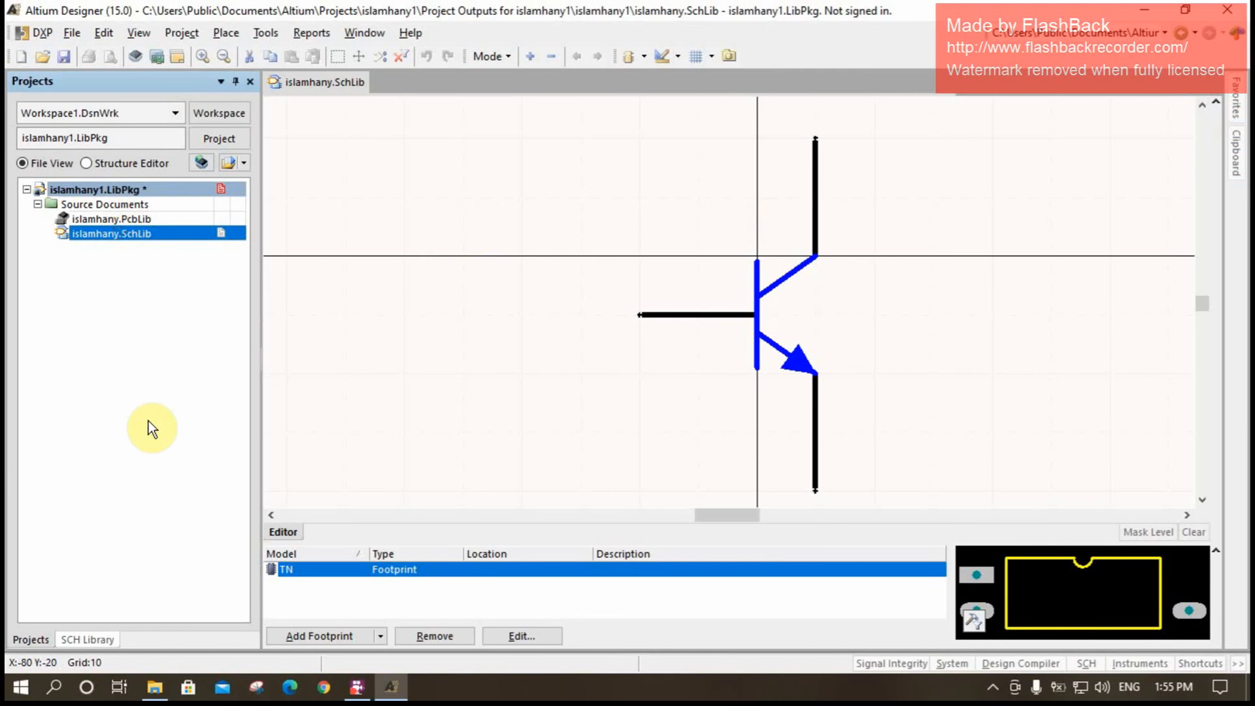
- Review the components in the extracted schematic library, open islamhany.PcbLib from the project, and return to islamhany.SchLib
left_click(81, 639)
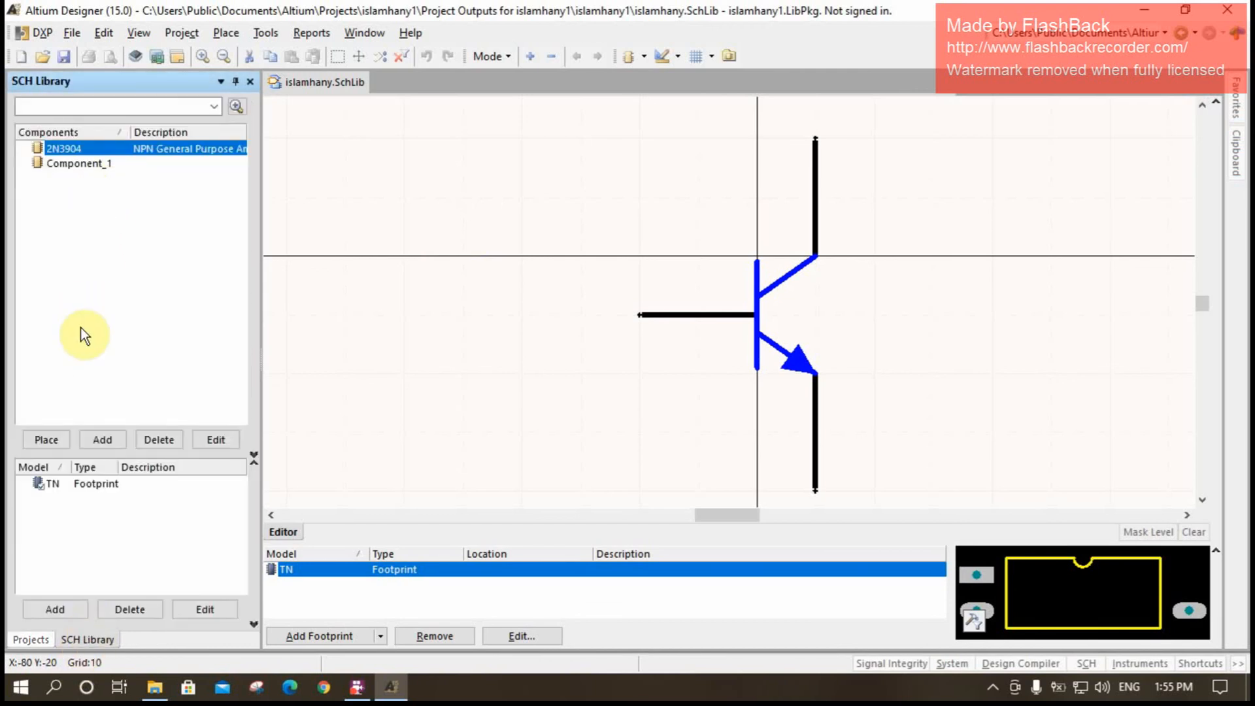
left_click(29, 640)
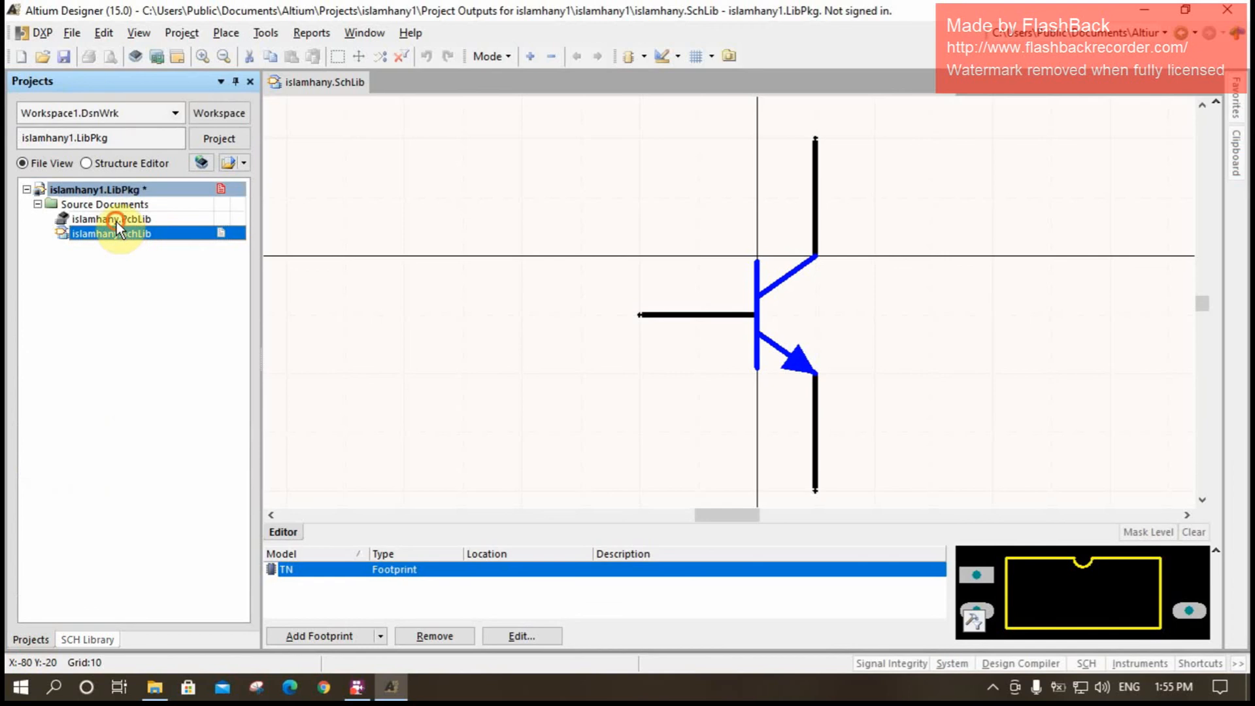
double_click(117, 222)
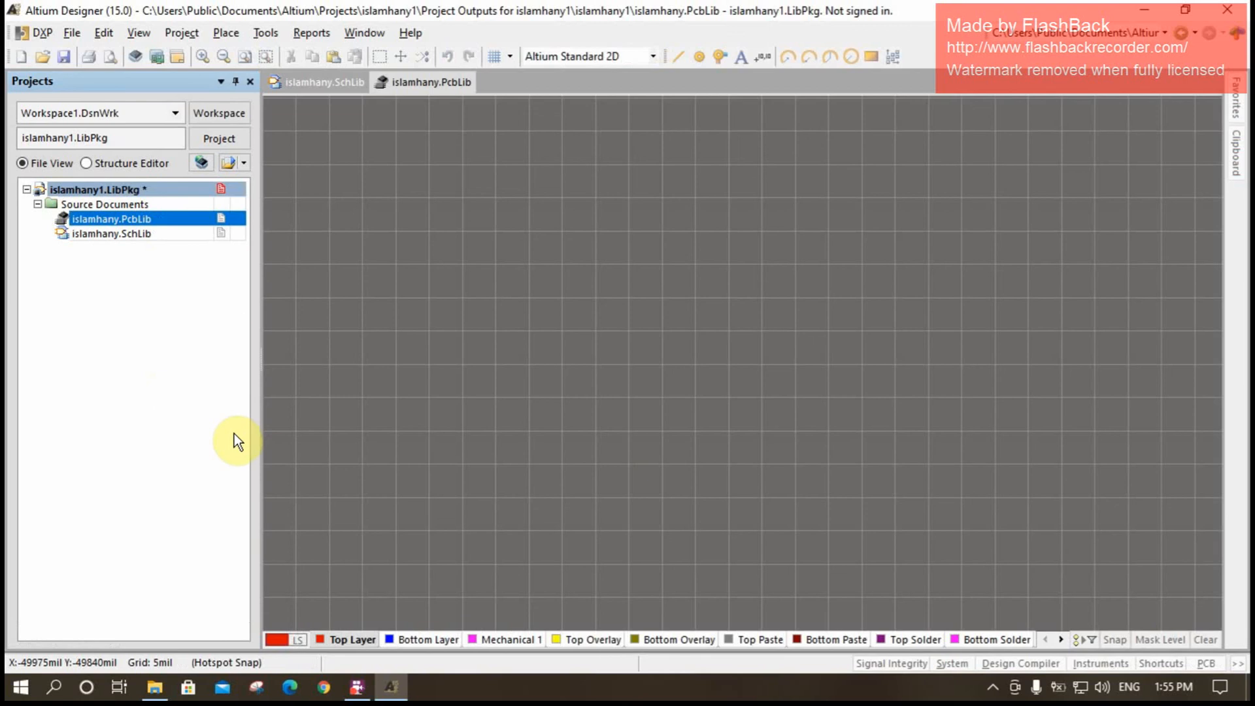
double_click(100, 233)
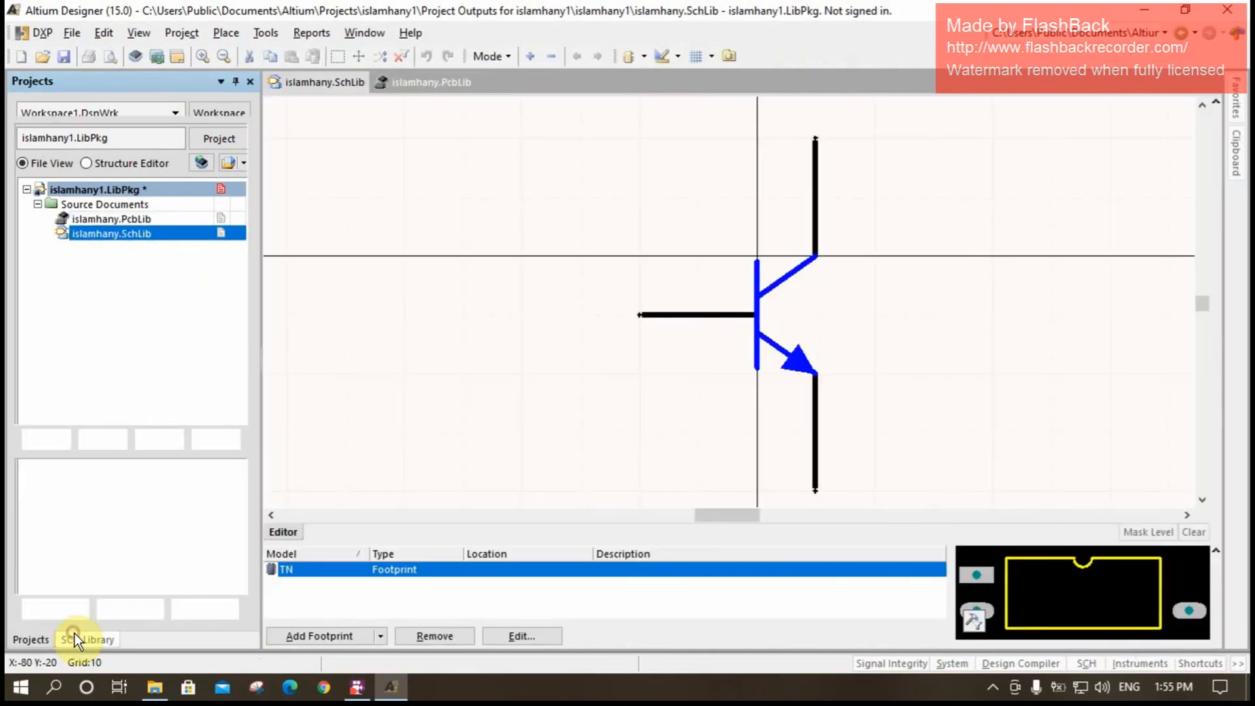
- Browse the islamhany.PcbLib footprints available as a new footprint model for the 2N3904 component, and close the dialogs without choosing one
left_click(74, 634)
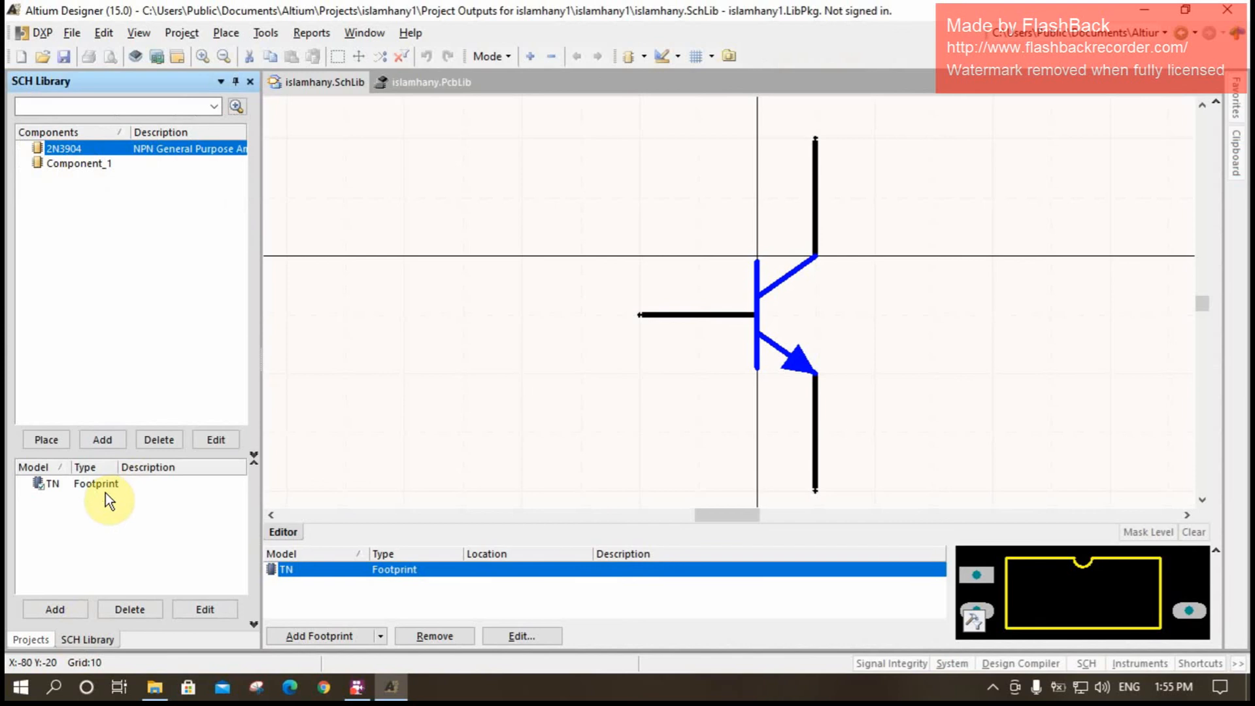
left_click(54, 609)
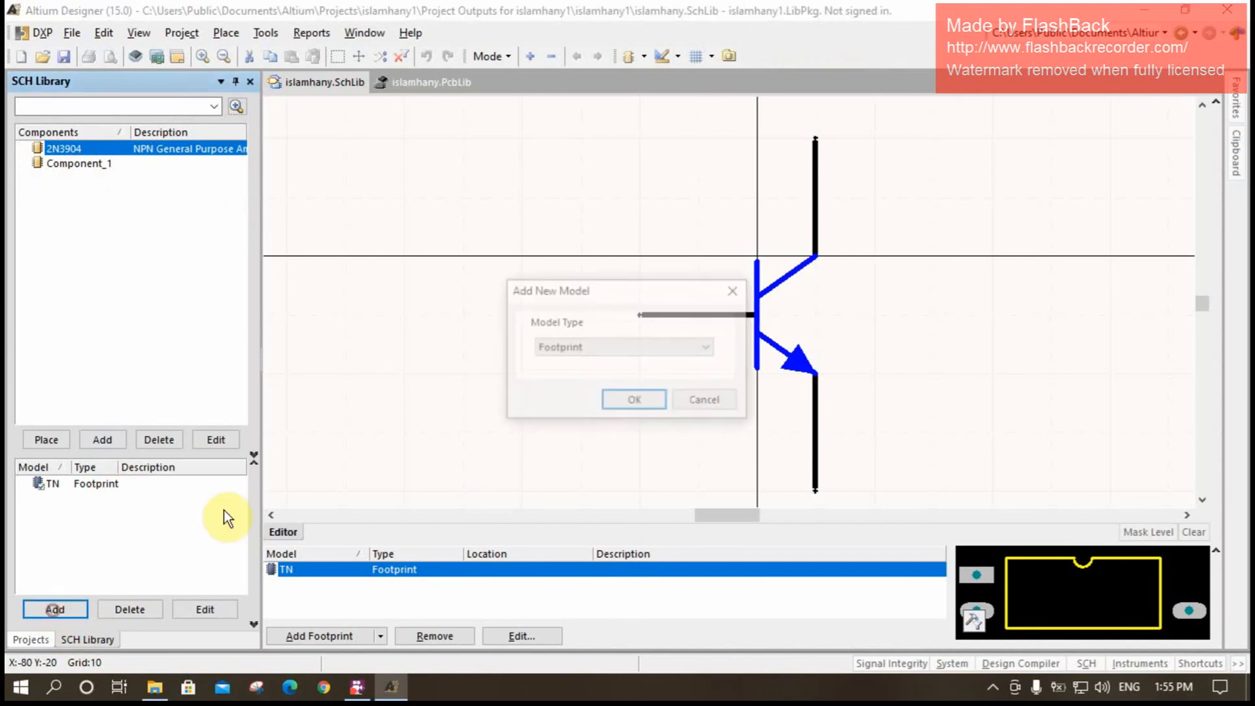
left_click(629, 400)
left_click(720, 145)
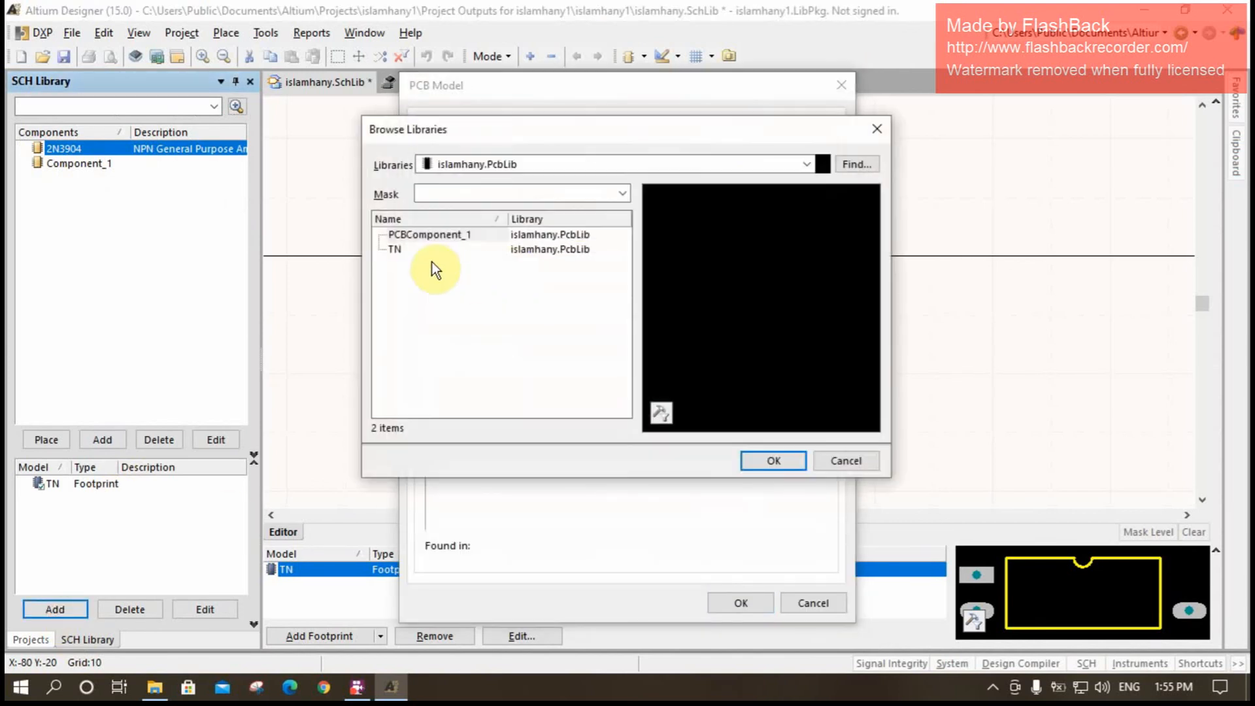
left_click(878, 130)
left_click(842, 85)
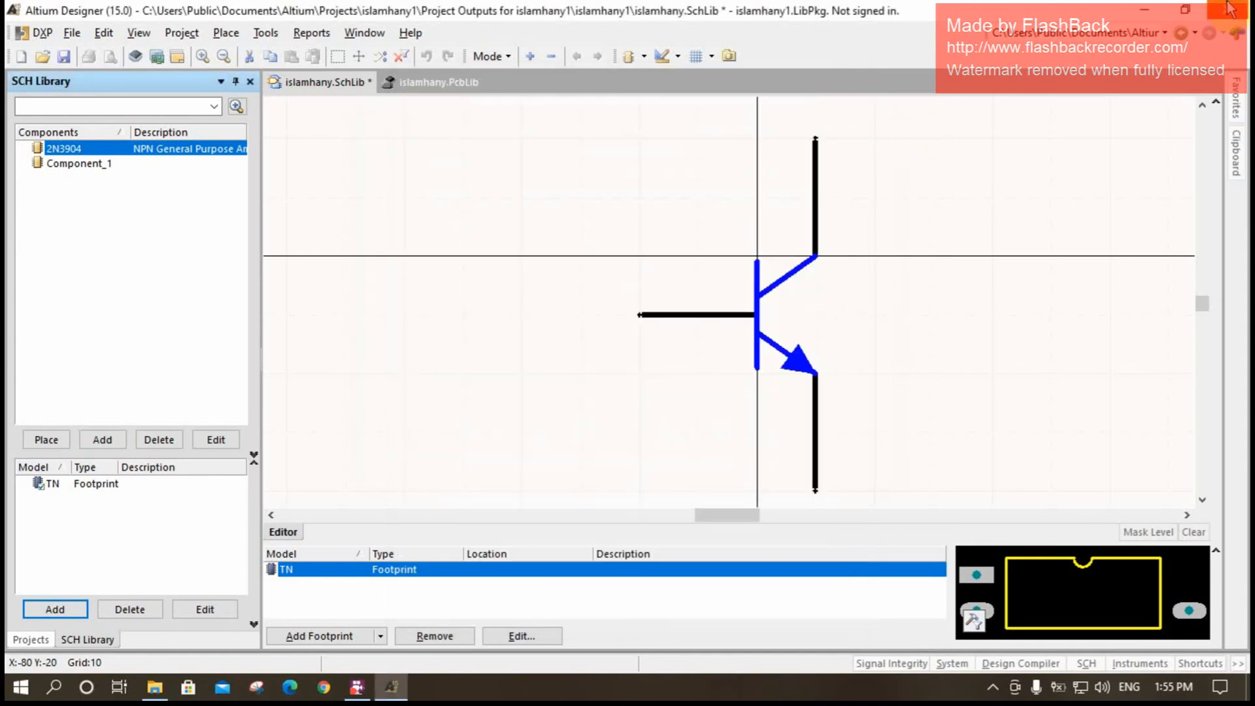
left_click(357, 687)
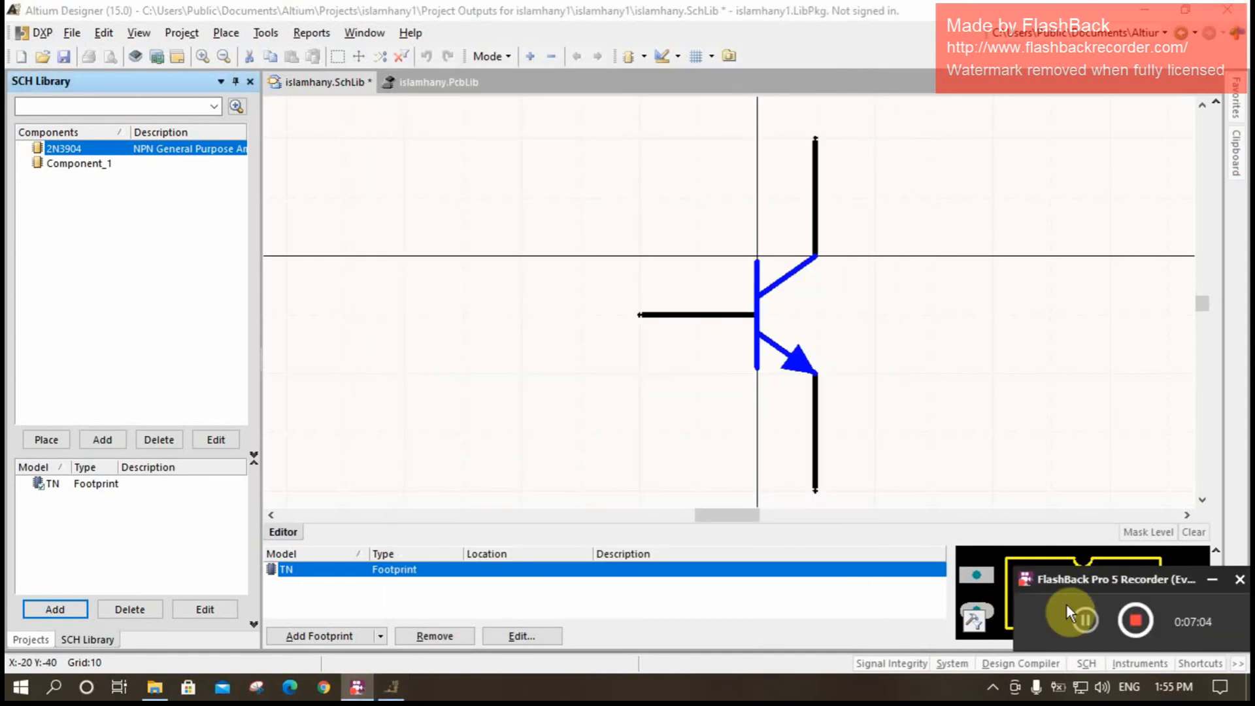